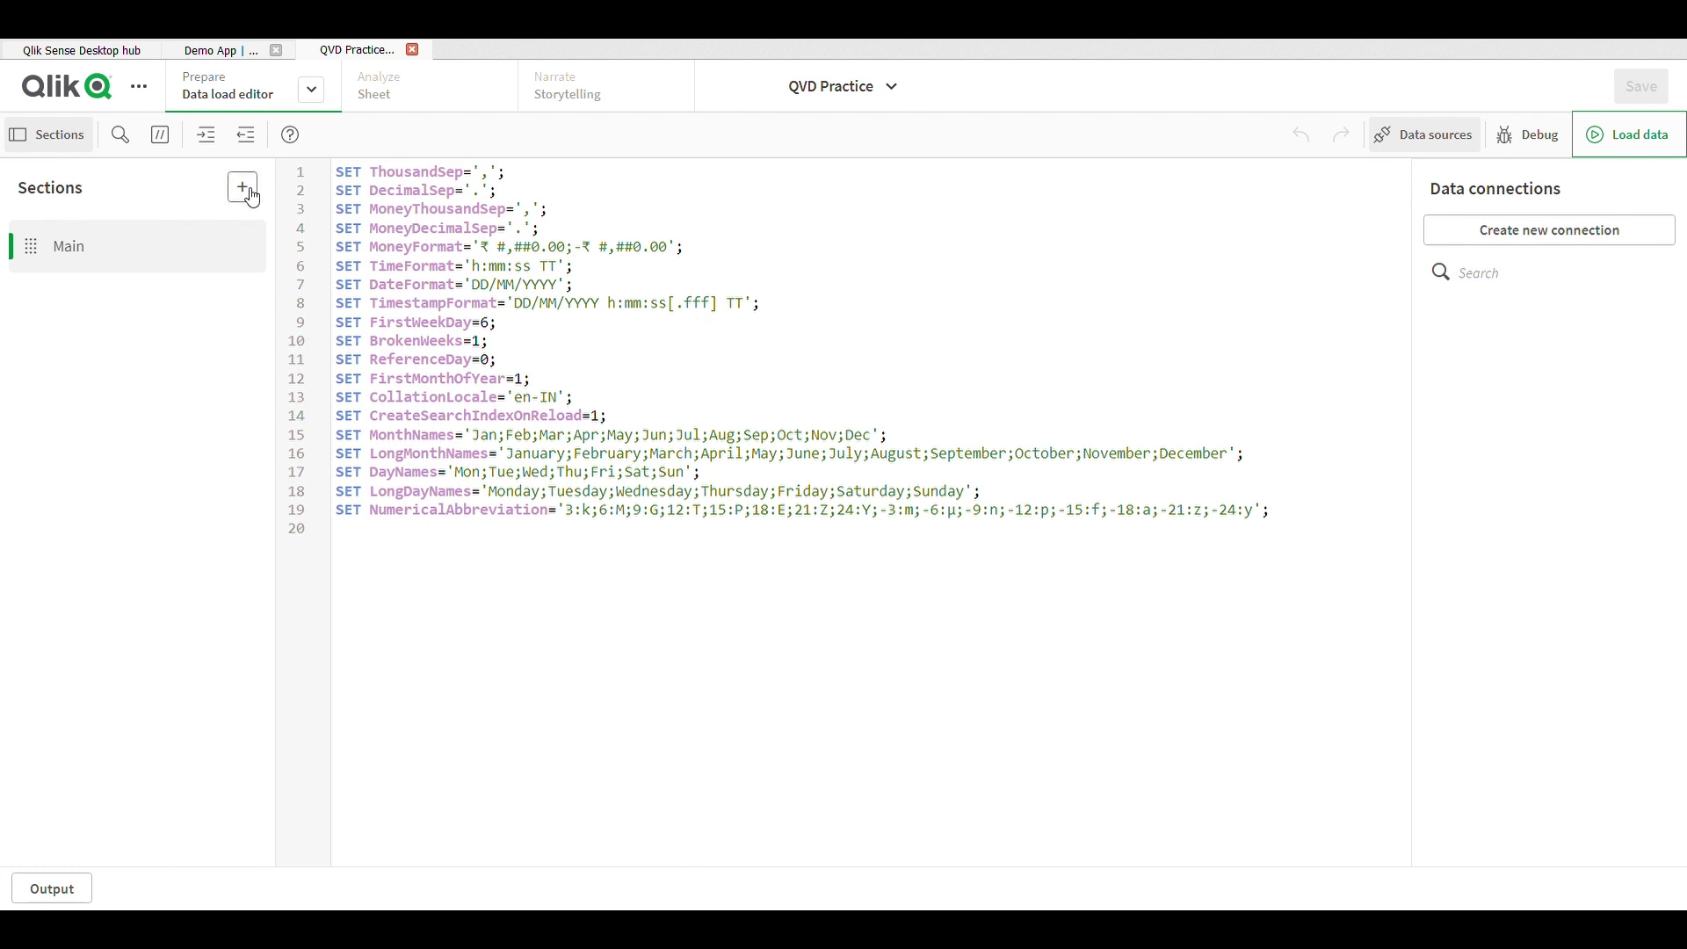
# Add a script section named Data below Main and put the cursor in its empty editor
pyautogui.click(251, 192)
pyautogui.press('BackSpace')
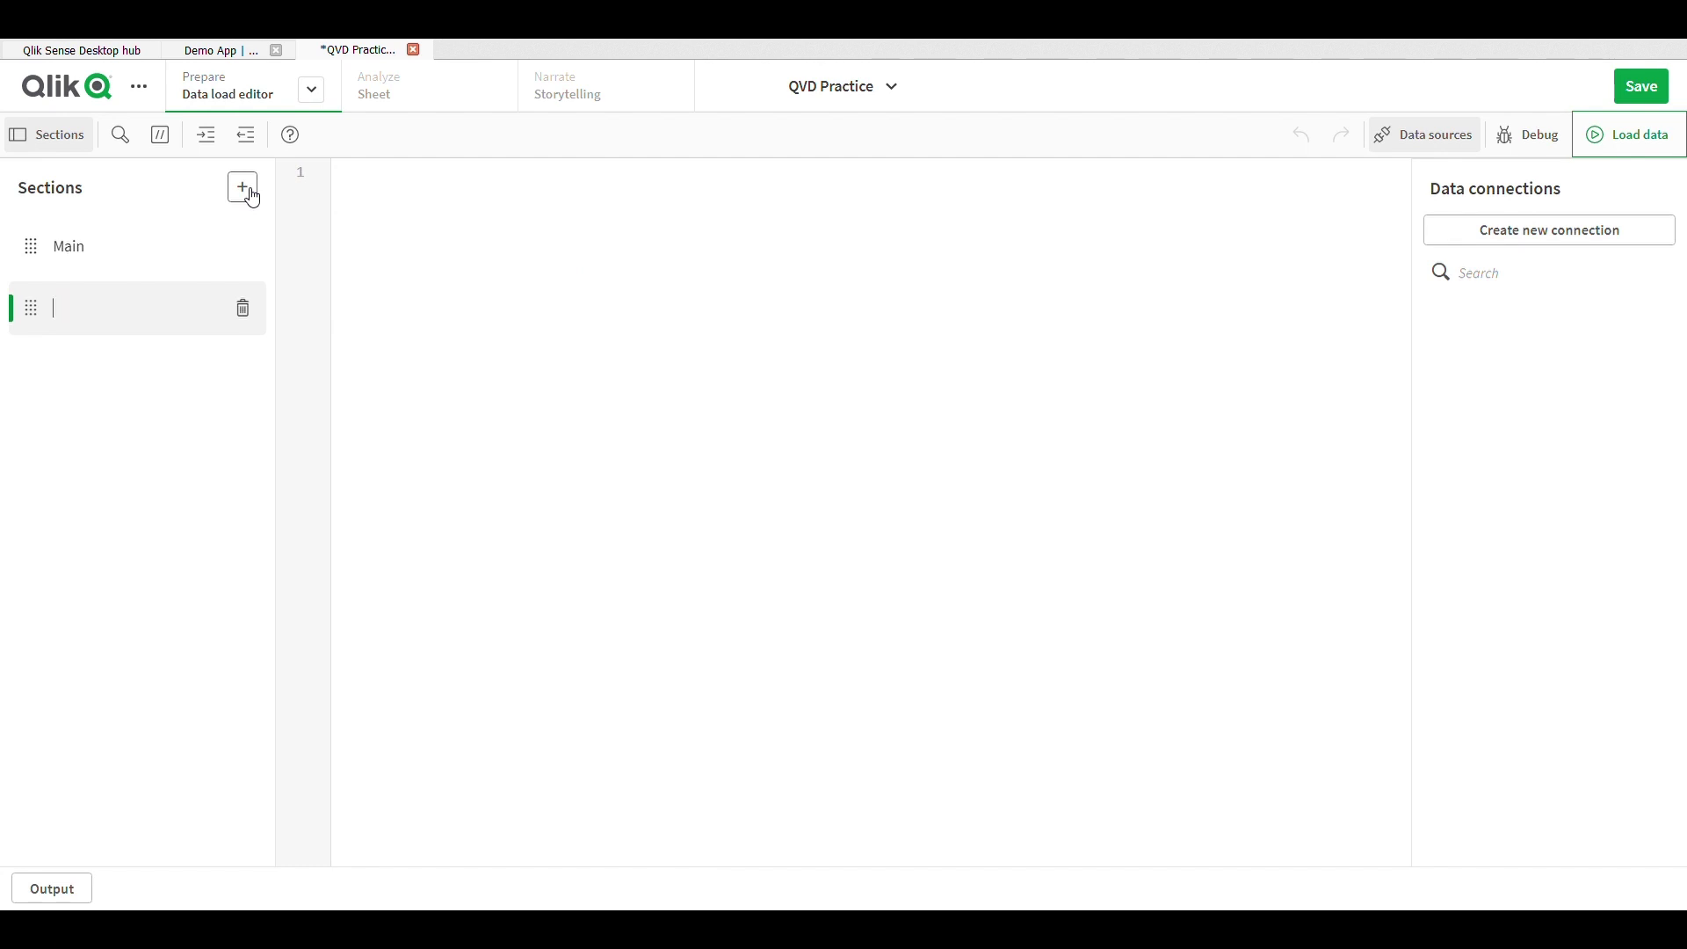
pyautogui.write('Data')
pyautogui.press('Return')
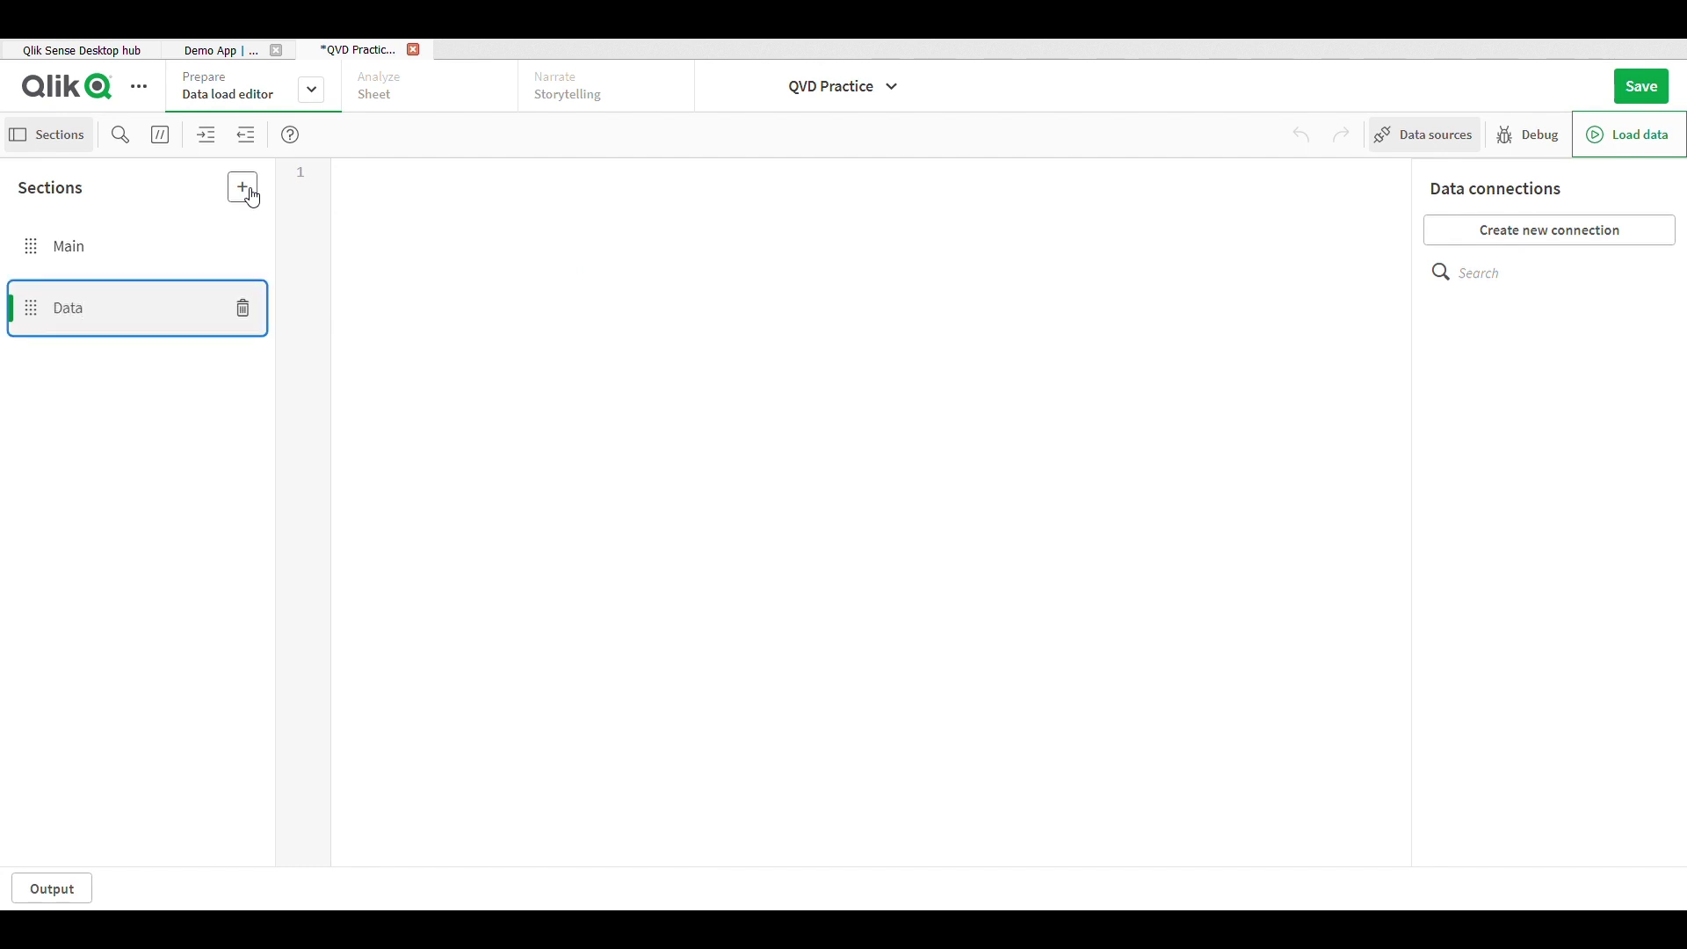
pyautogui.click(536, 267)
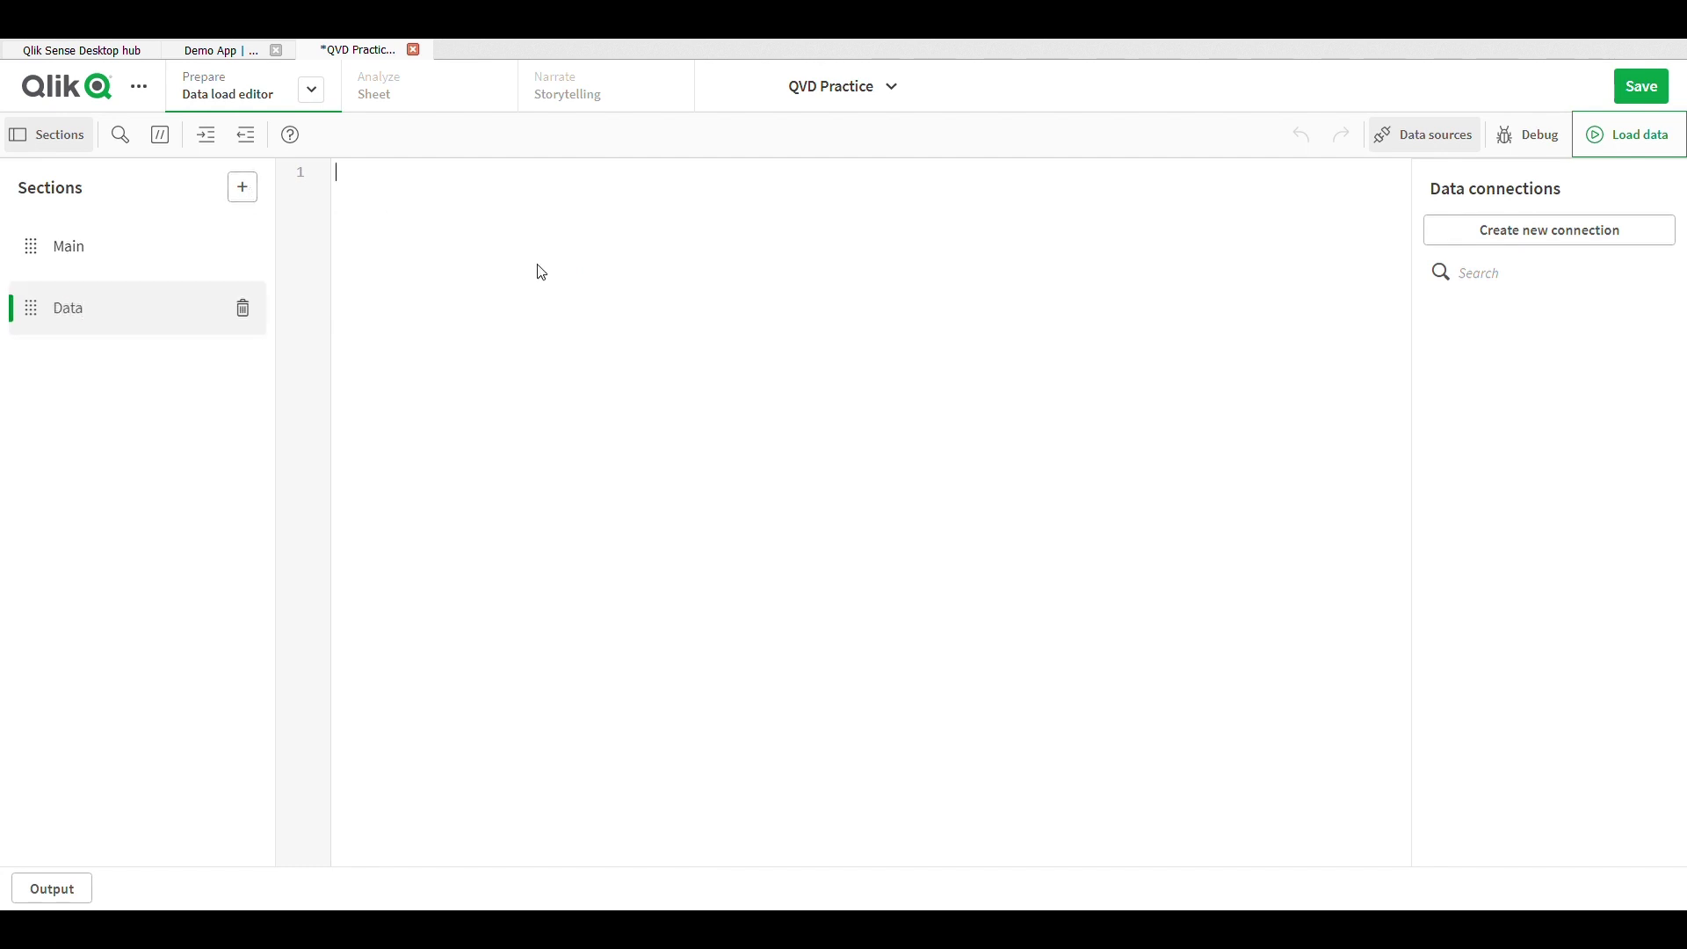
# Start a new folder data connection pointing to Documents > Qlik > Sense
pyautogui.click(1516, 231)
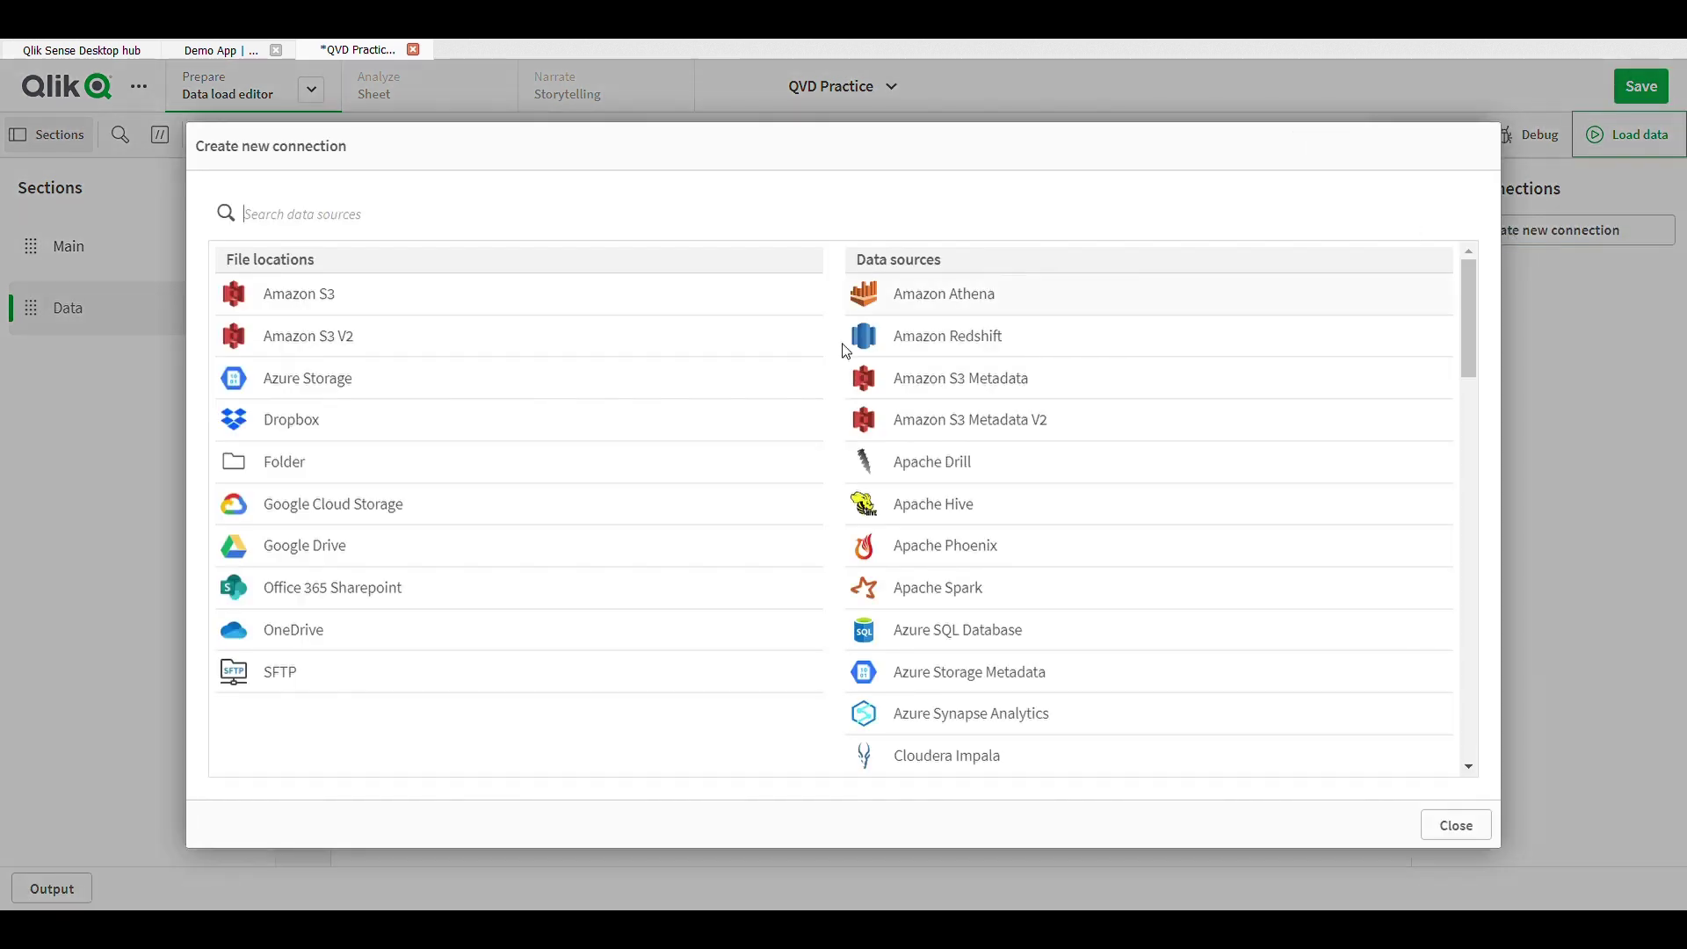
pyautogui.click(275, 475)
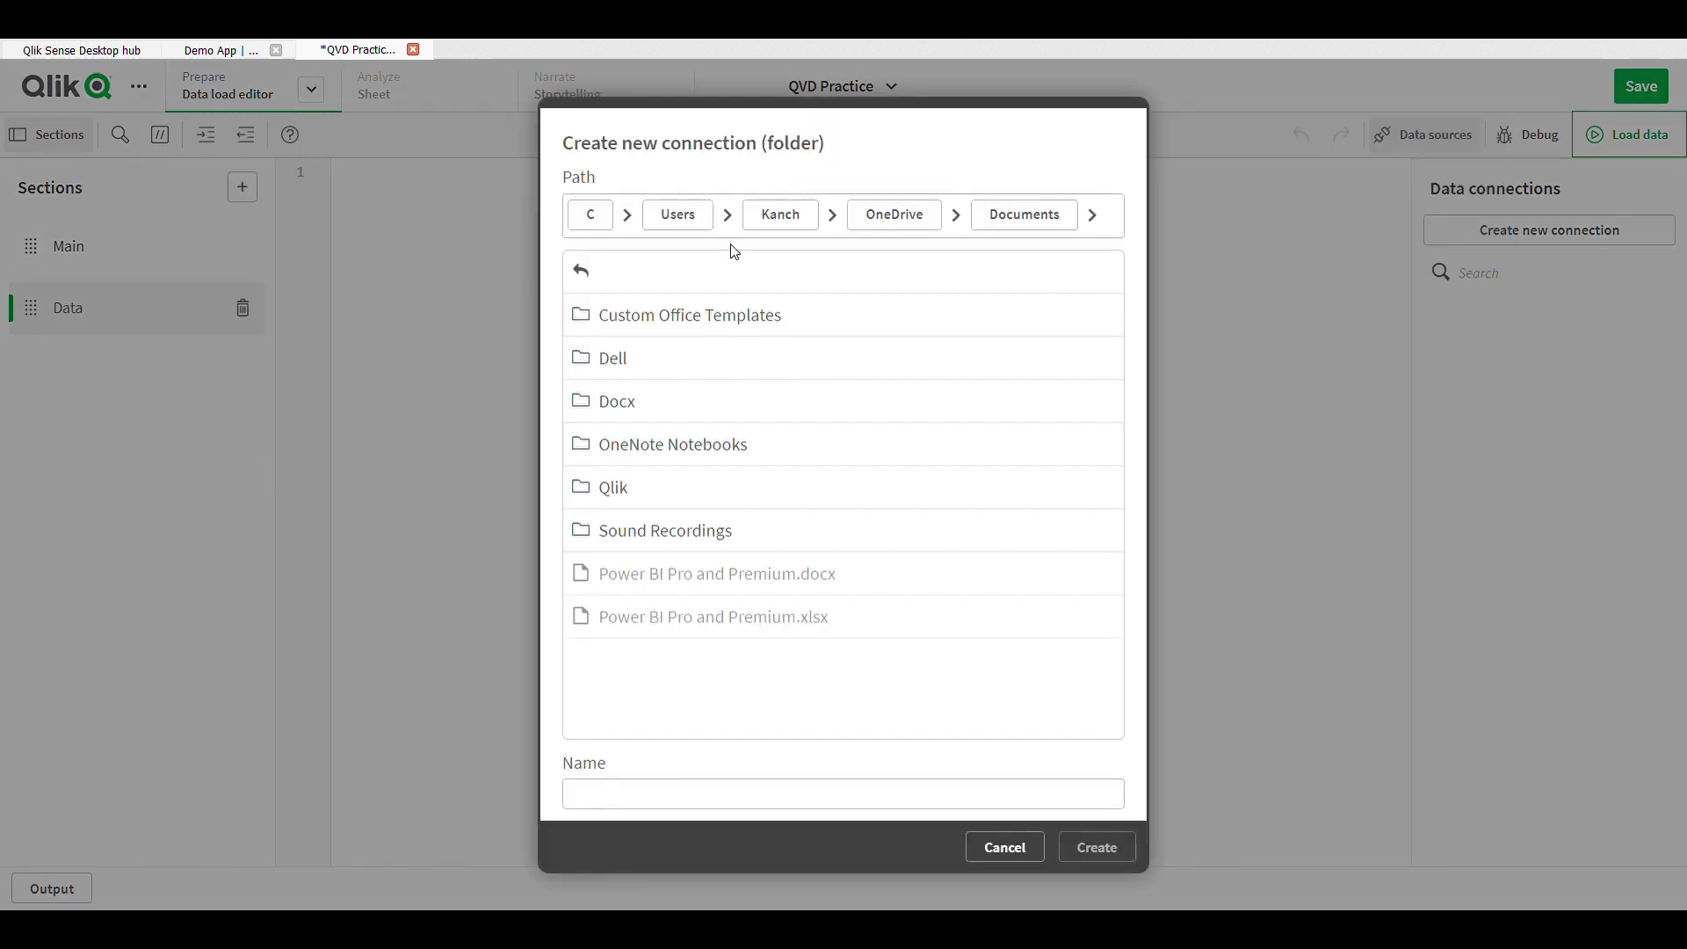
pyautogui.click(618, 499)
pyautogui.click(626, 374)
pyautogui.click(627, 376)
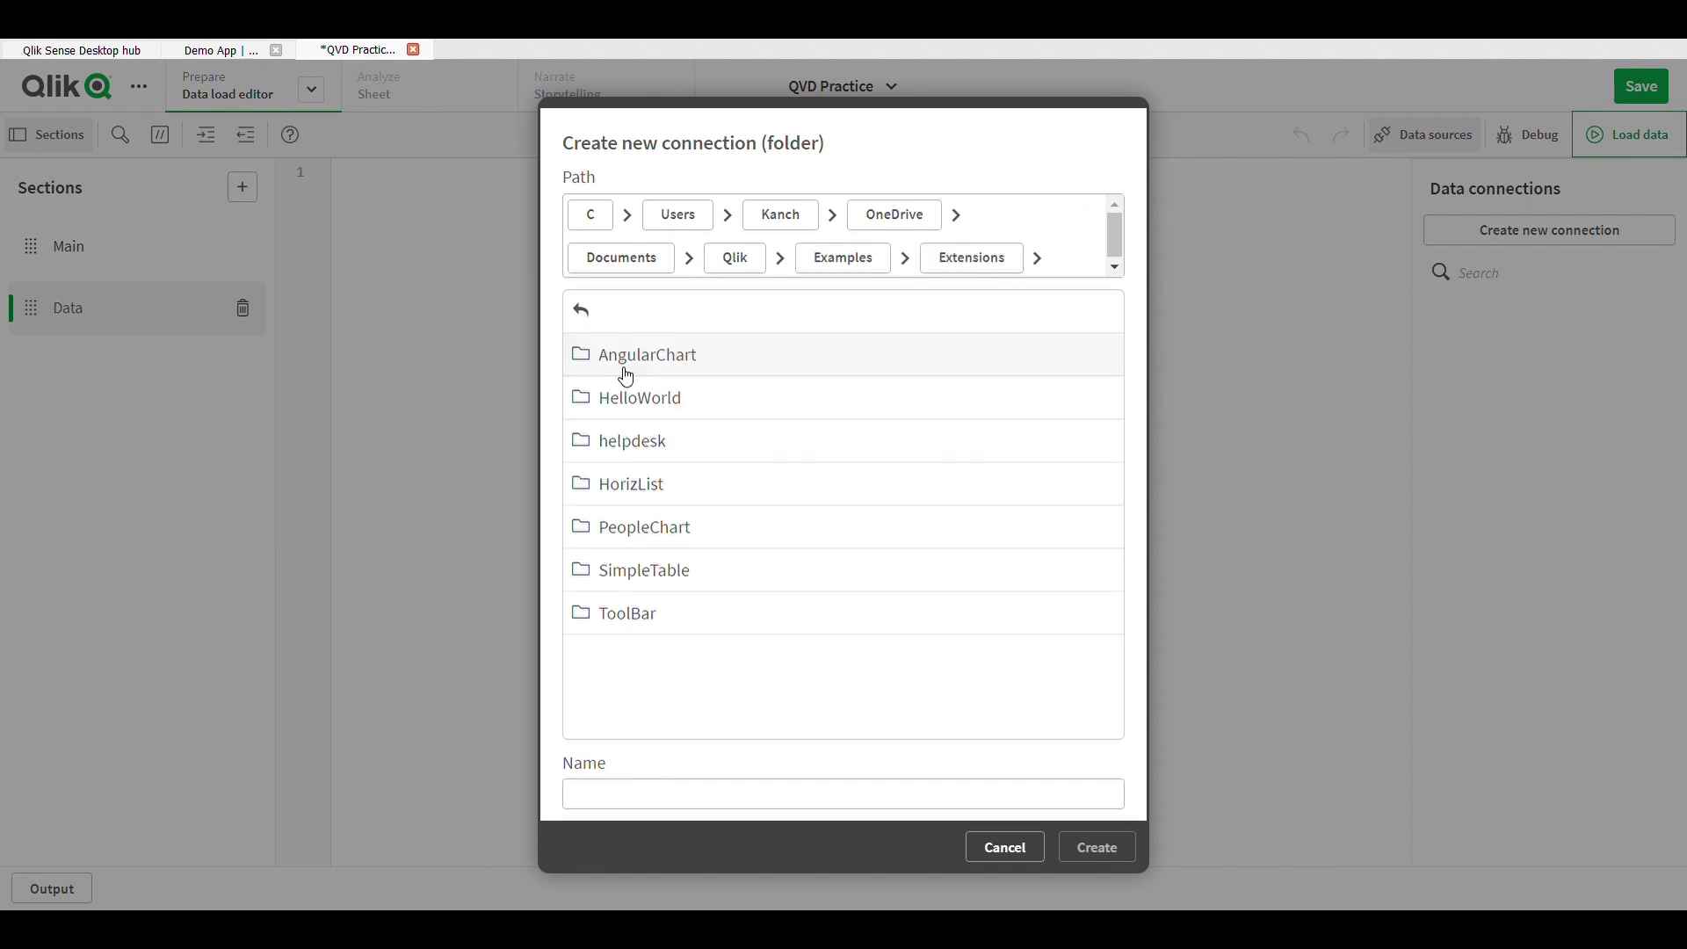
pyautogui.click(592, 309)
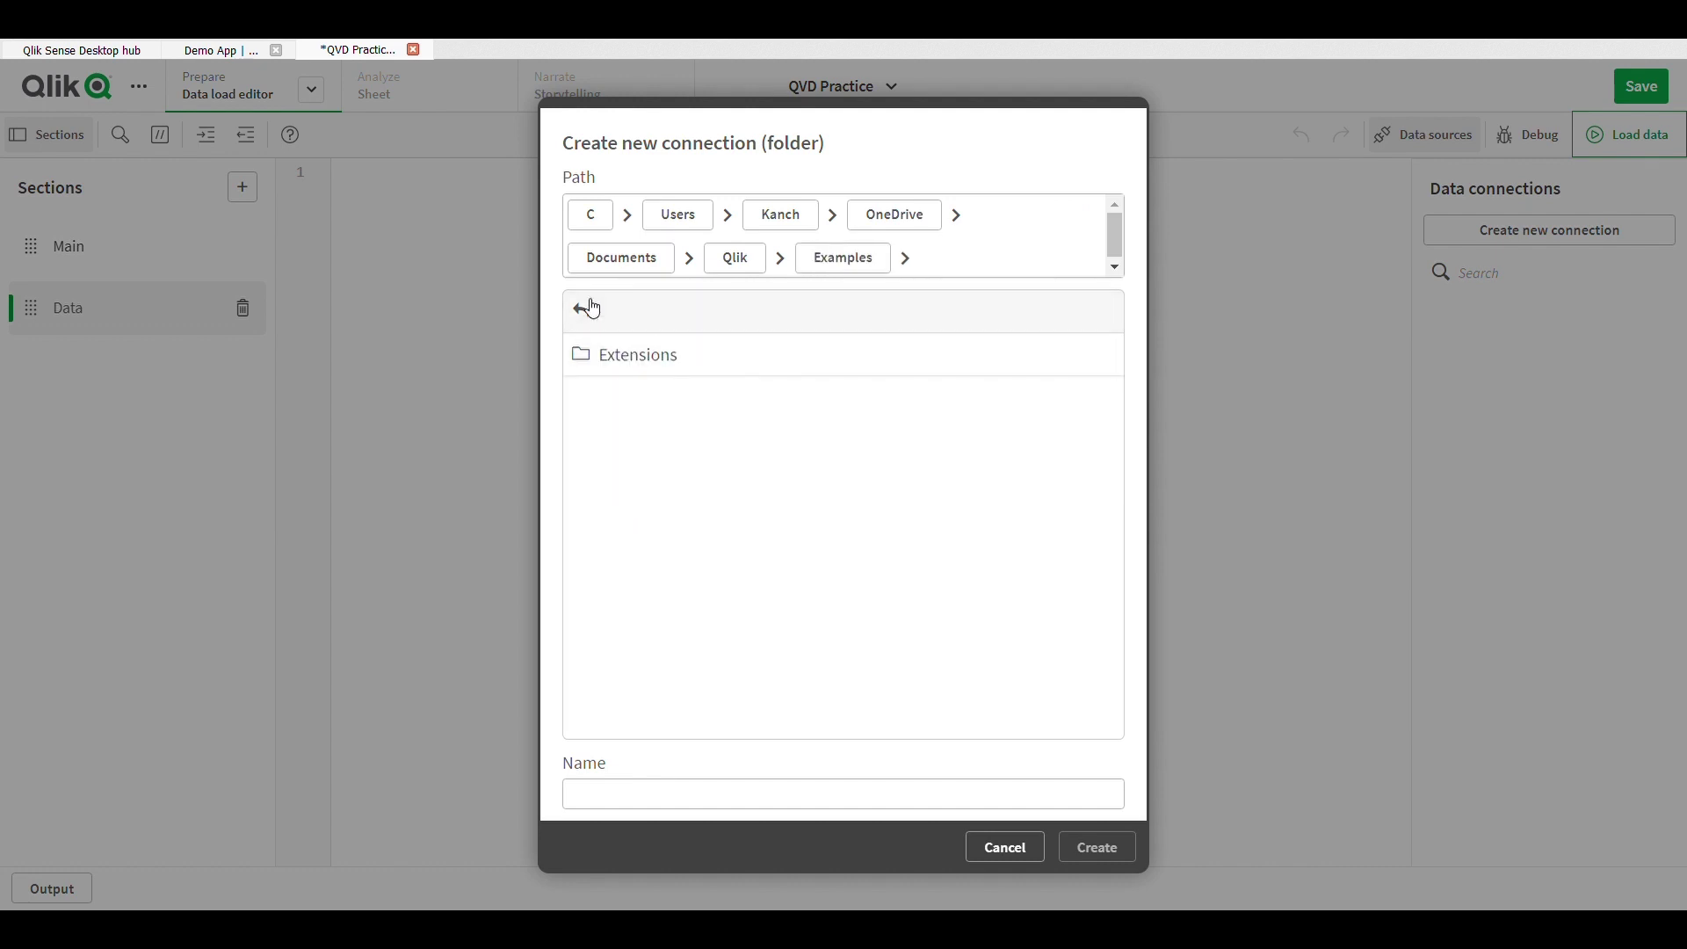
pyautogui.click(597, 315)
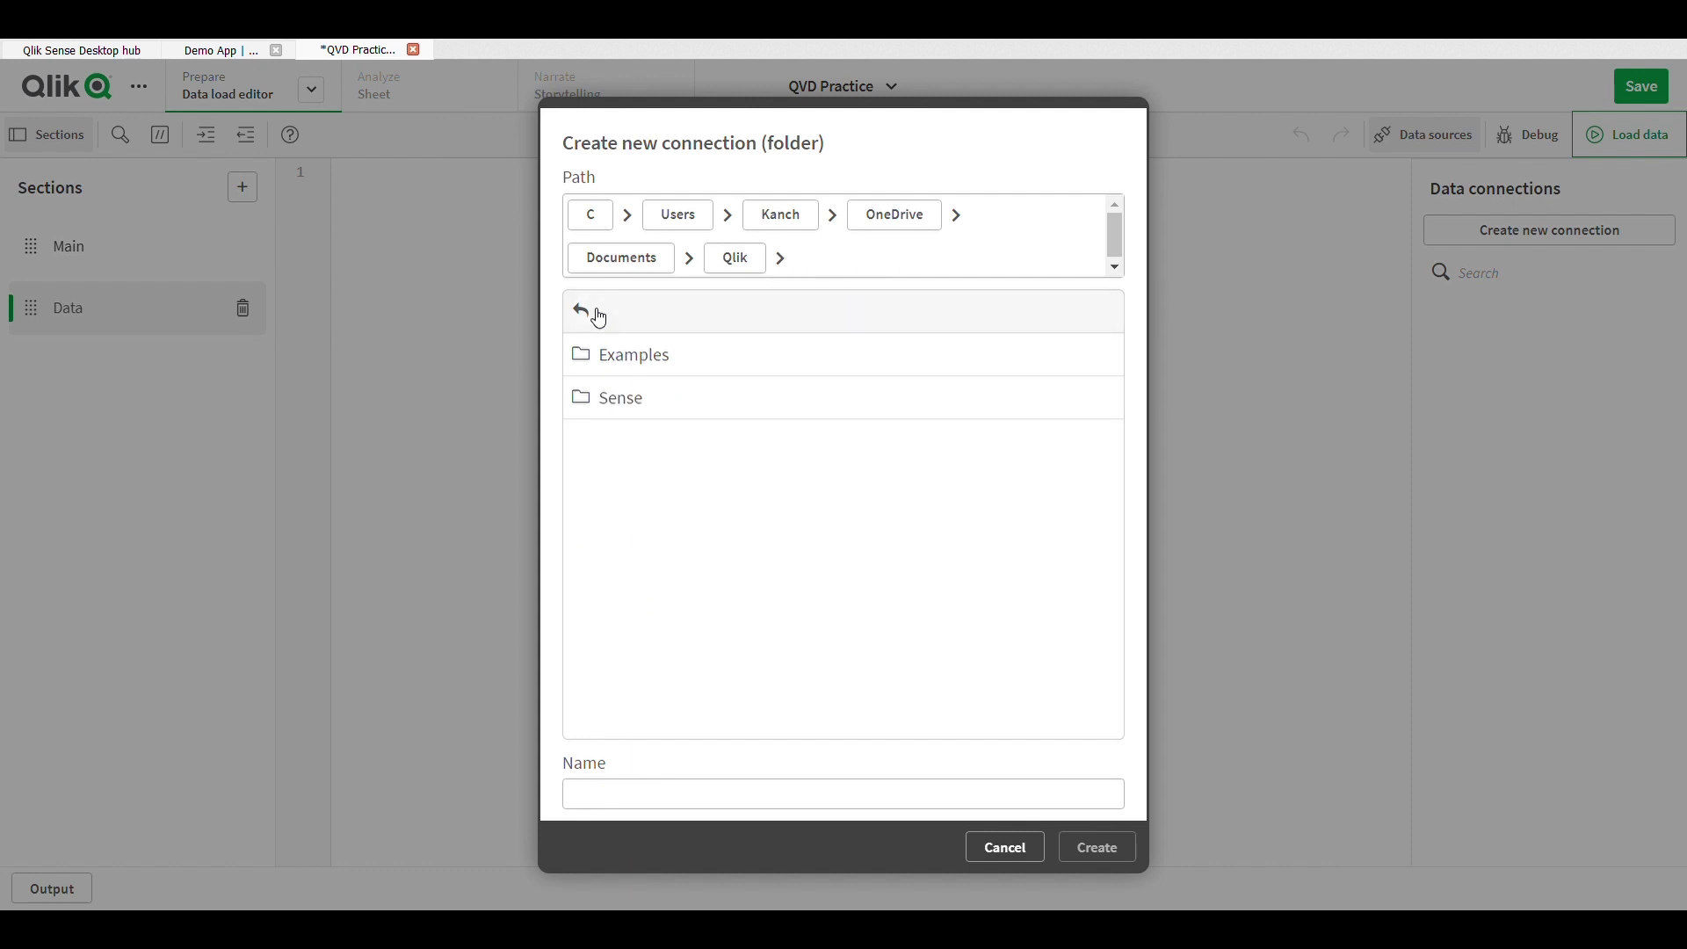
pyautogui.click(594, 313)
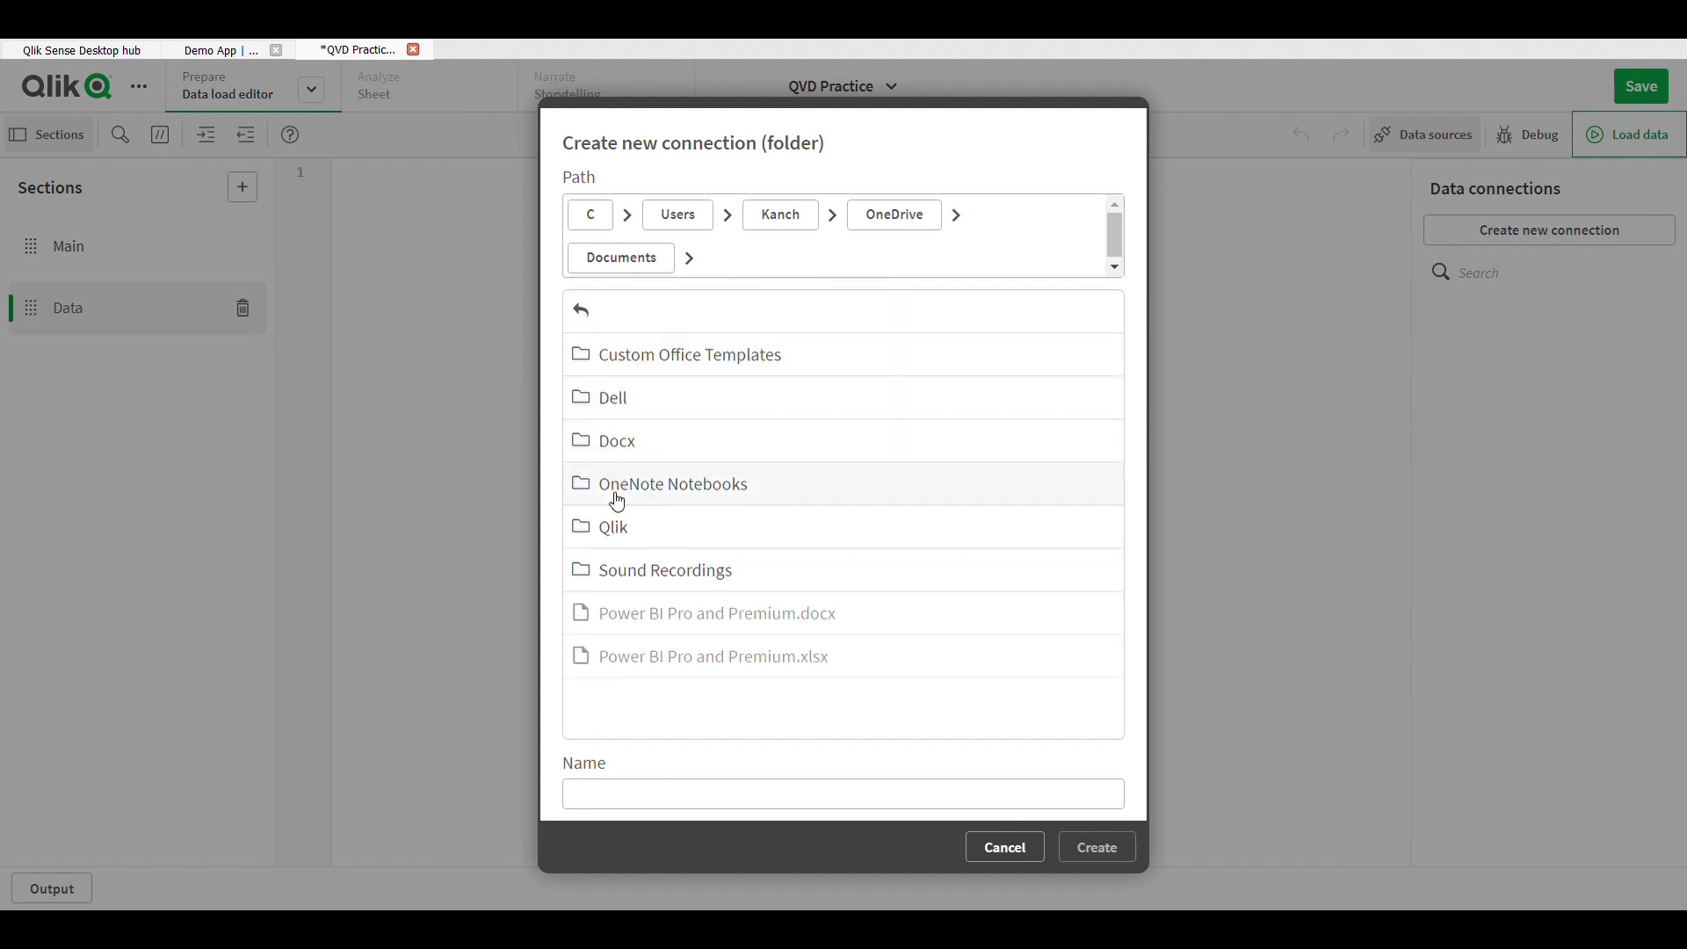
pyautogui.click(644, 539)
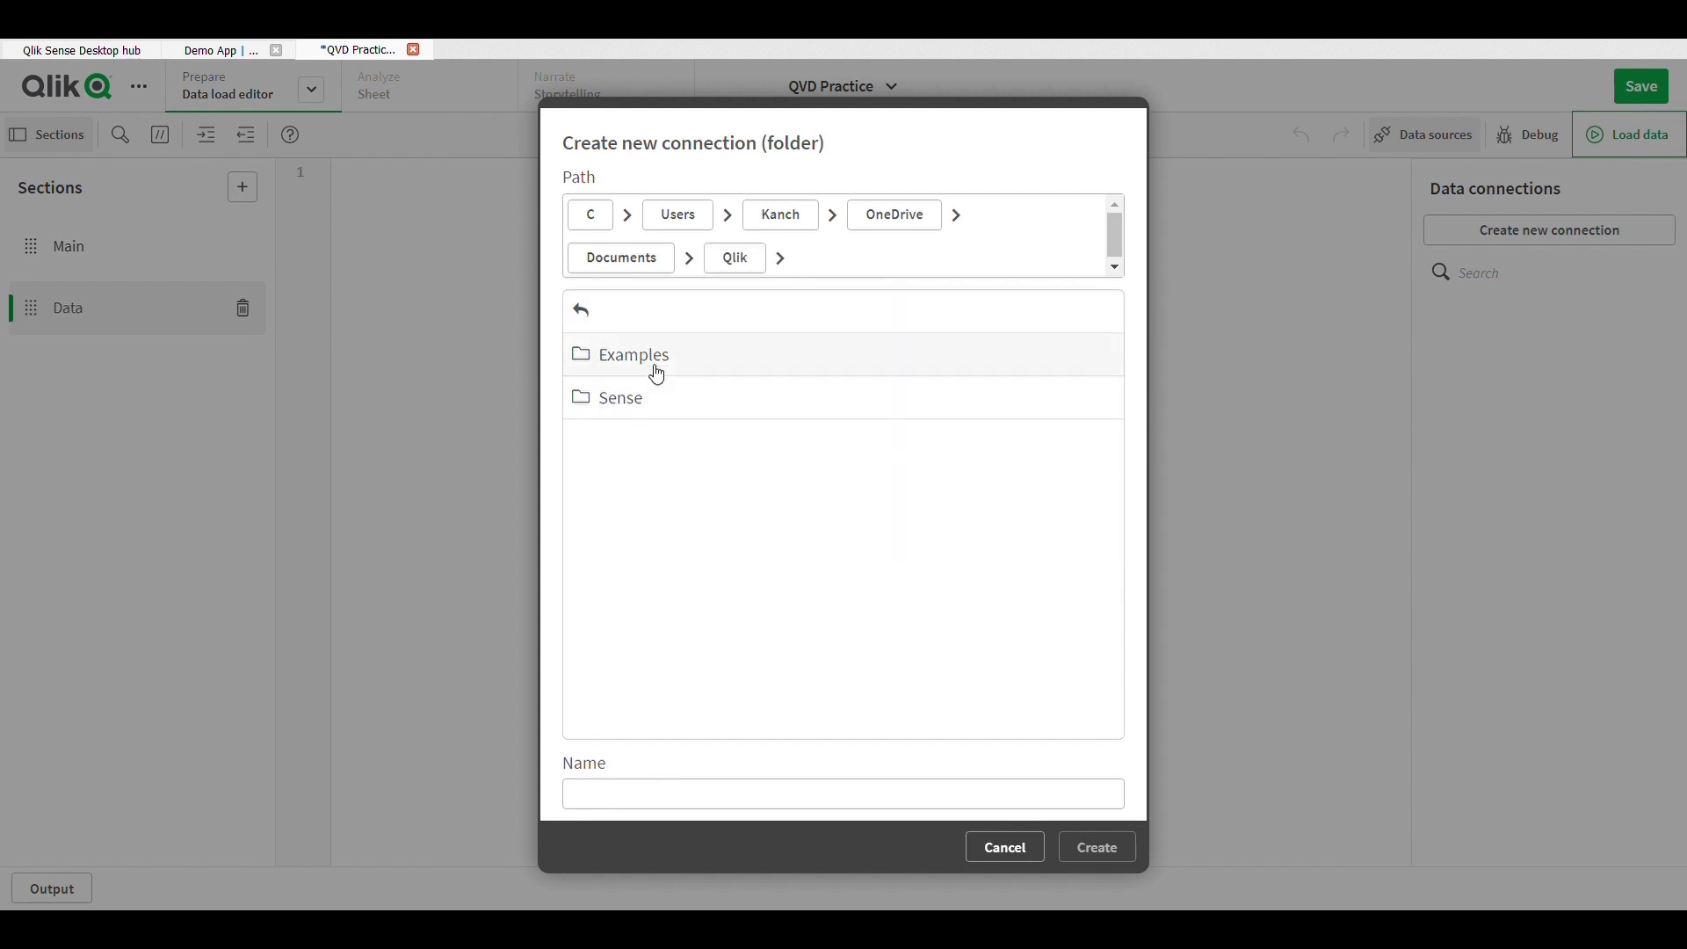
pyautogui.click(647, 414)
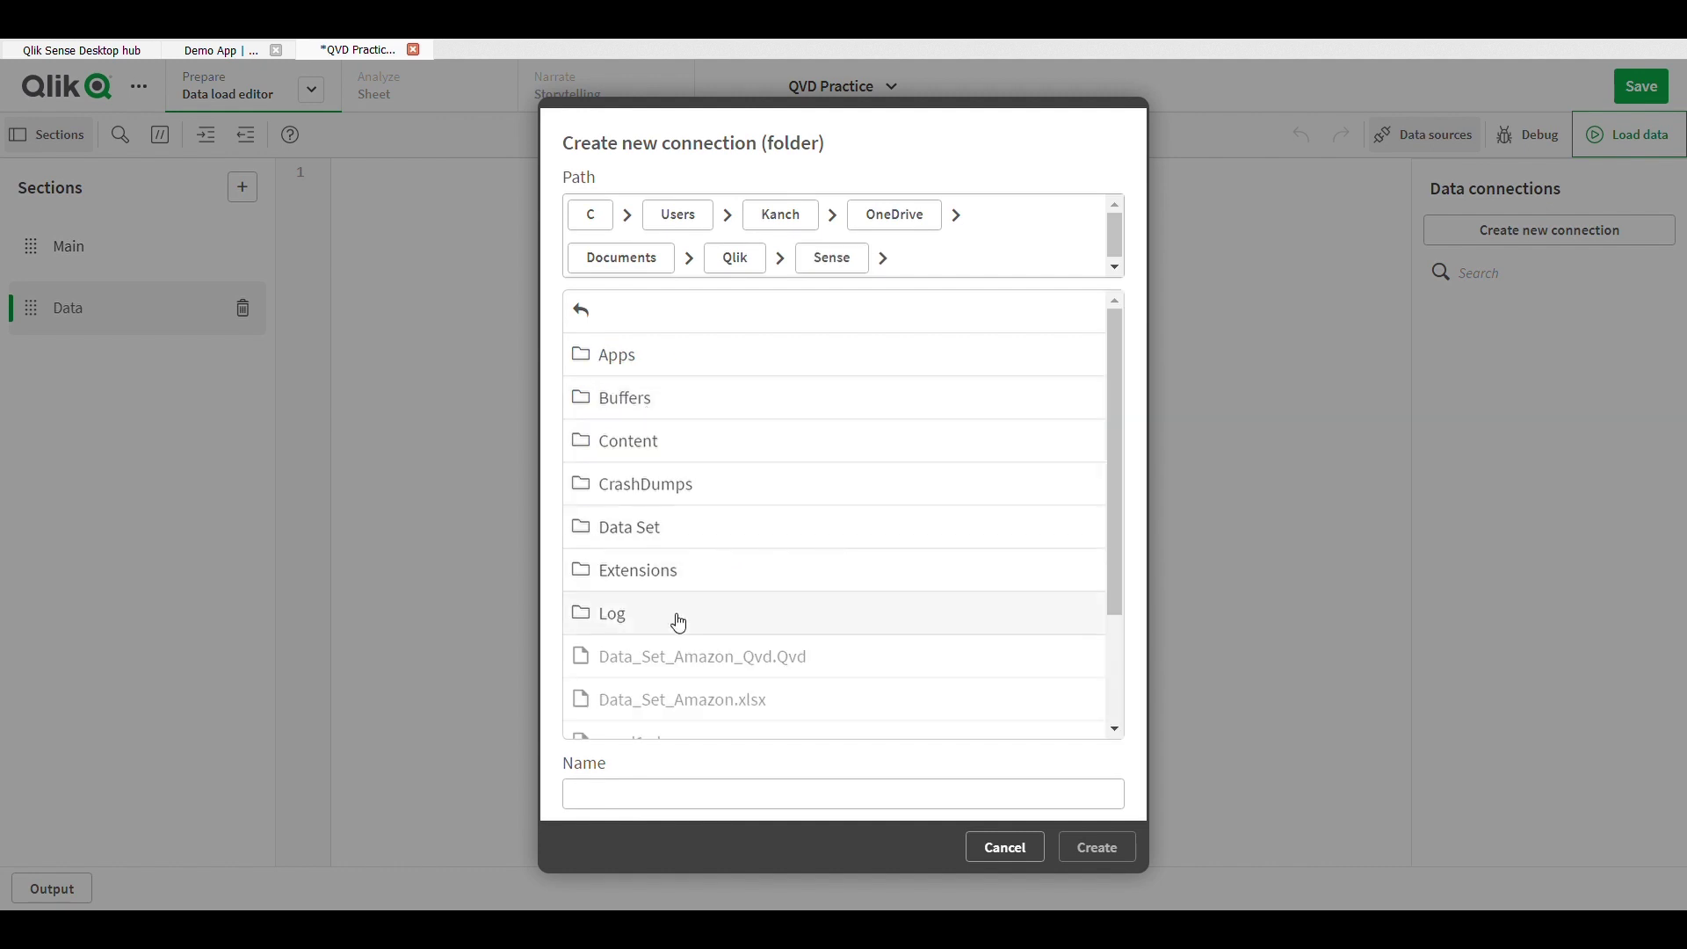
# Name the folder connection Data and create it
pyautogui.click(764, 795)
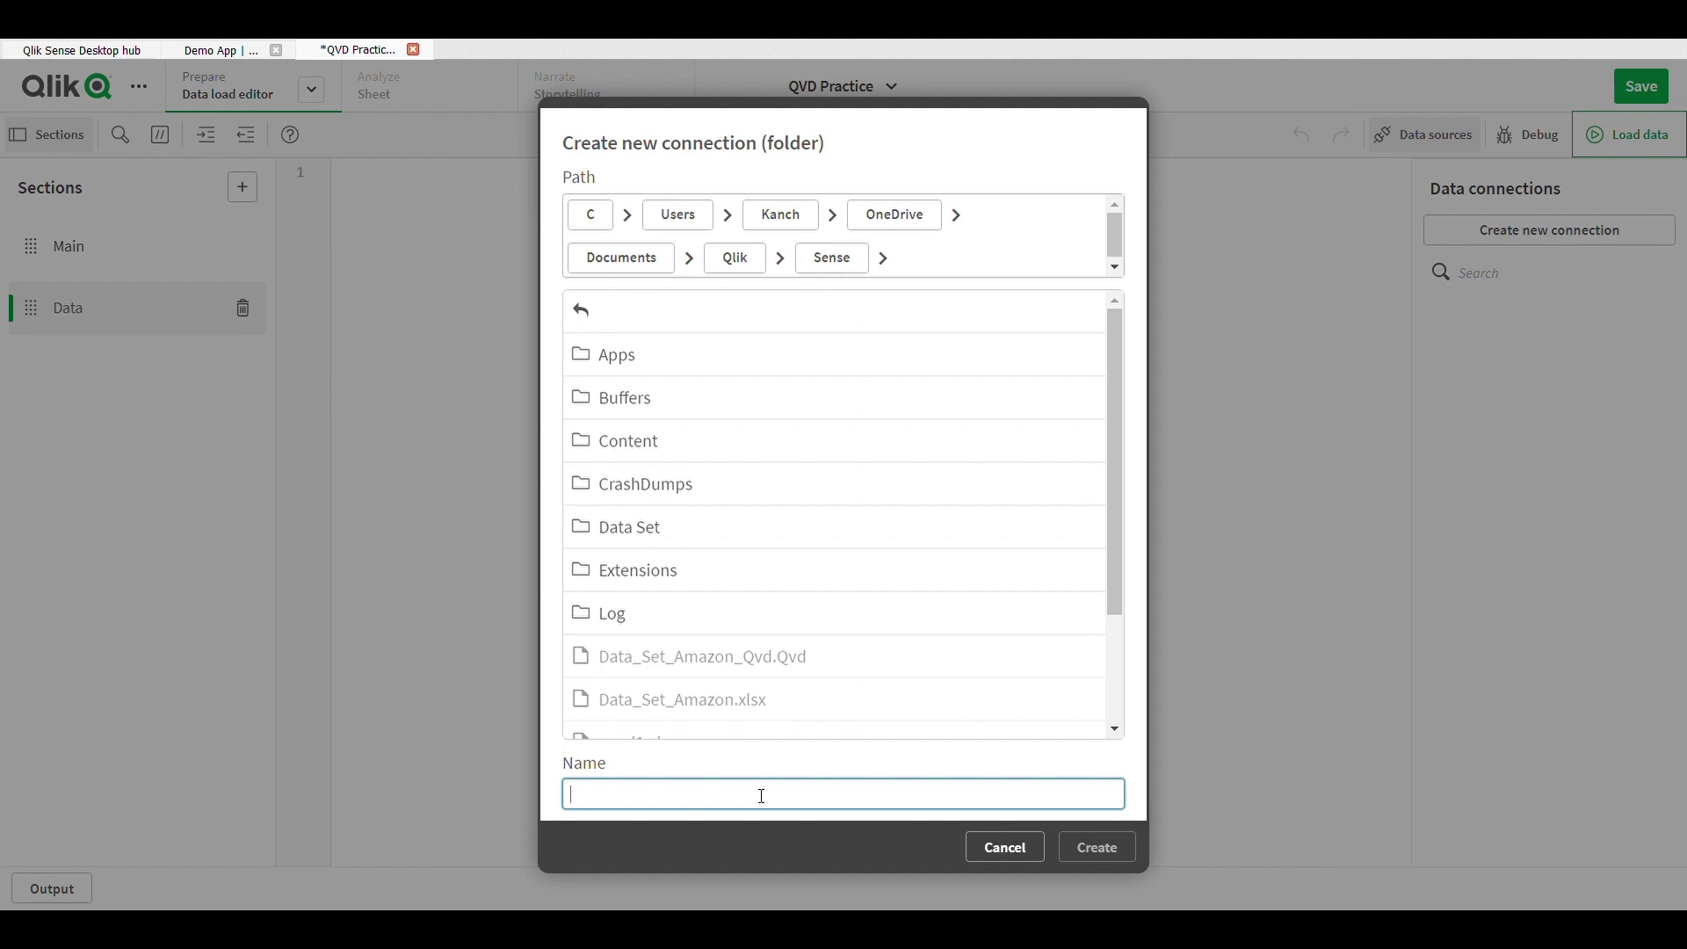
pyautogui.write('Data')
pyautogui.click(1097, 849)
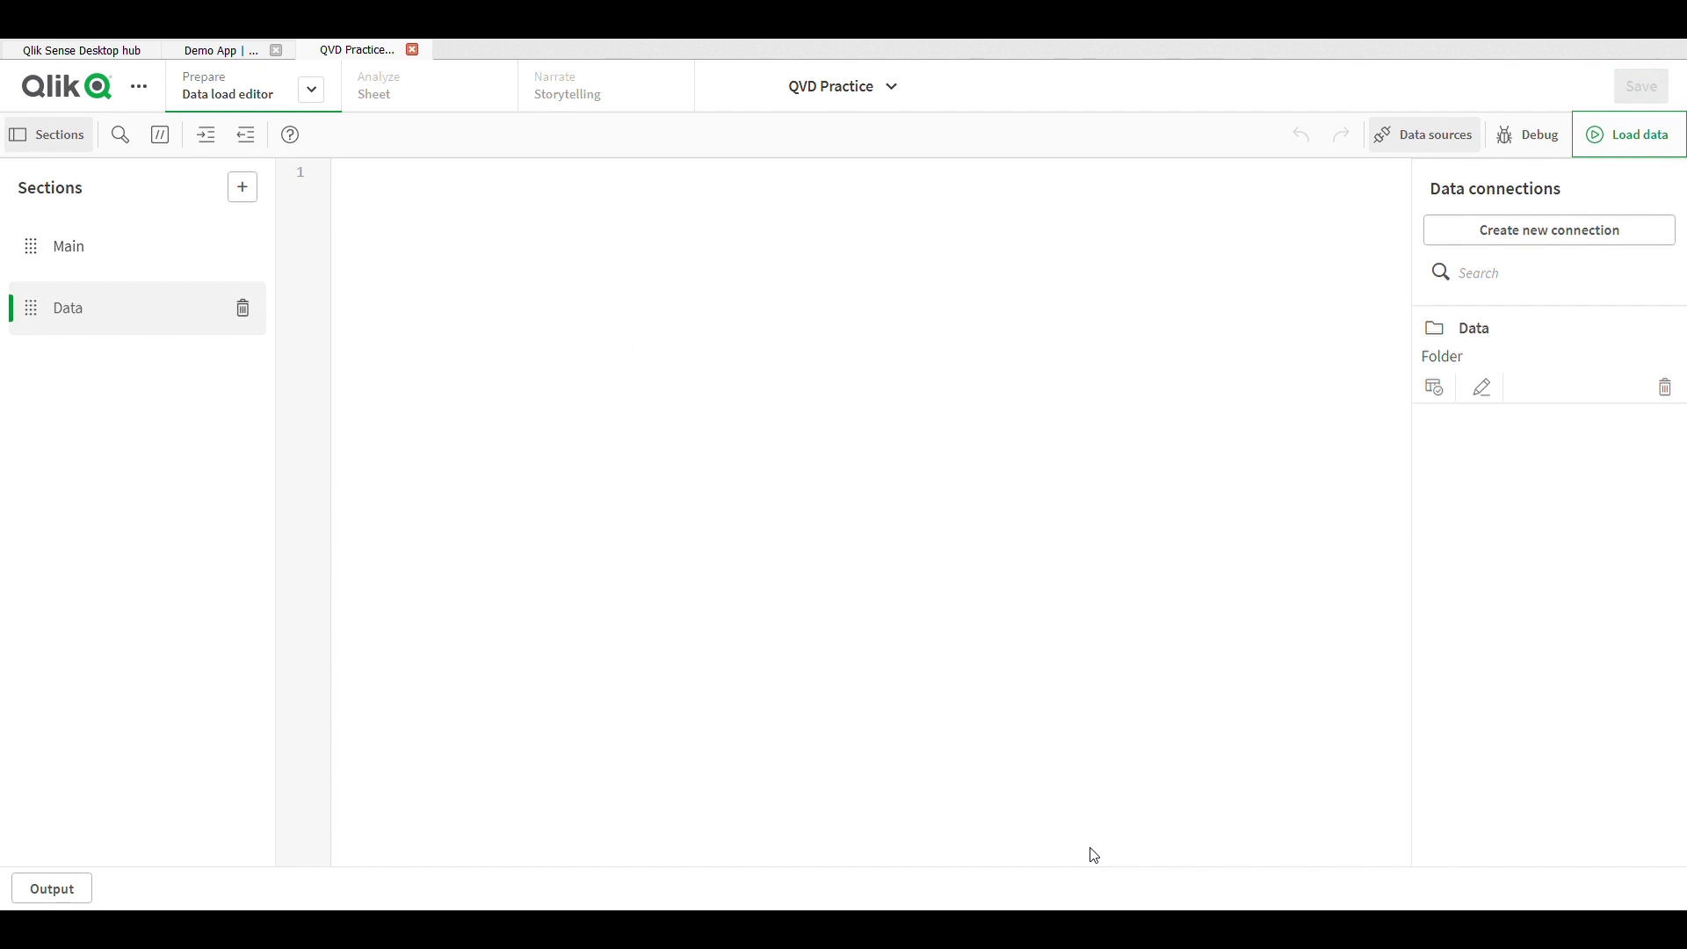
# Insert a LOAD of Date, Month, Quarter, Week and Year from Data Set/Dates.xlsx
pyautogui.click(1443, 397)
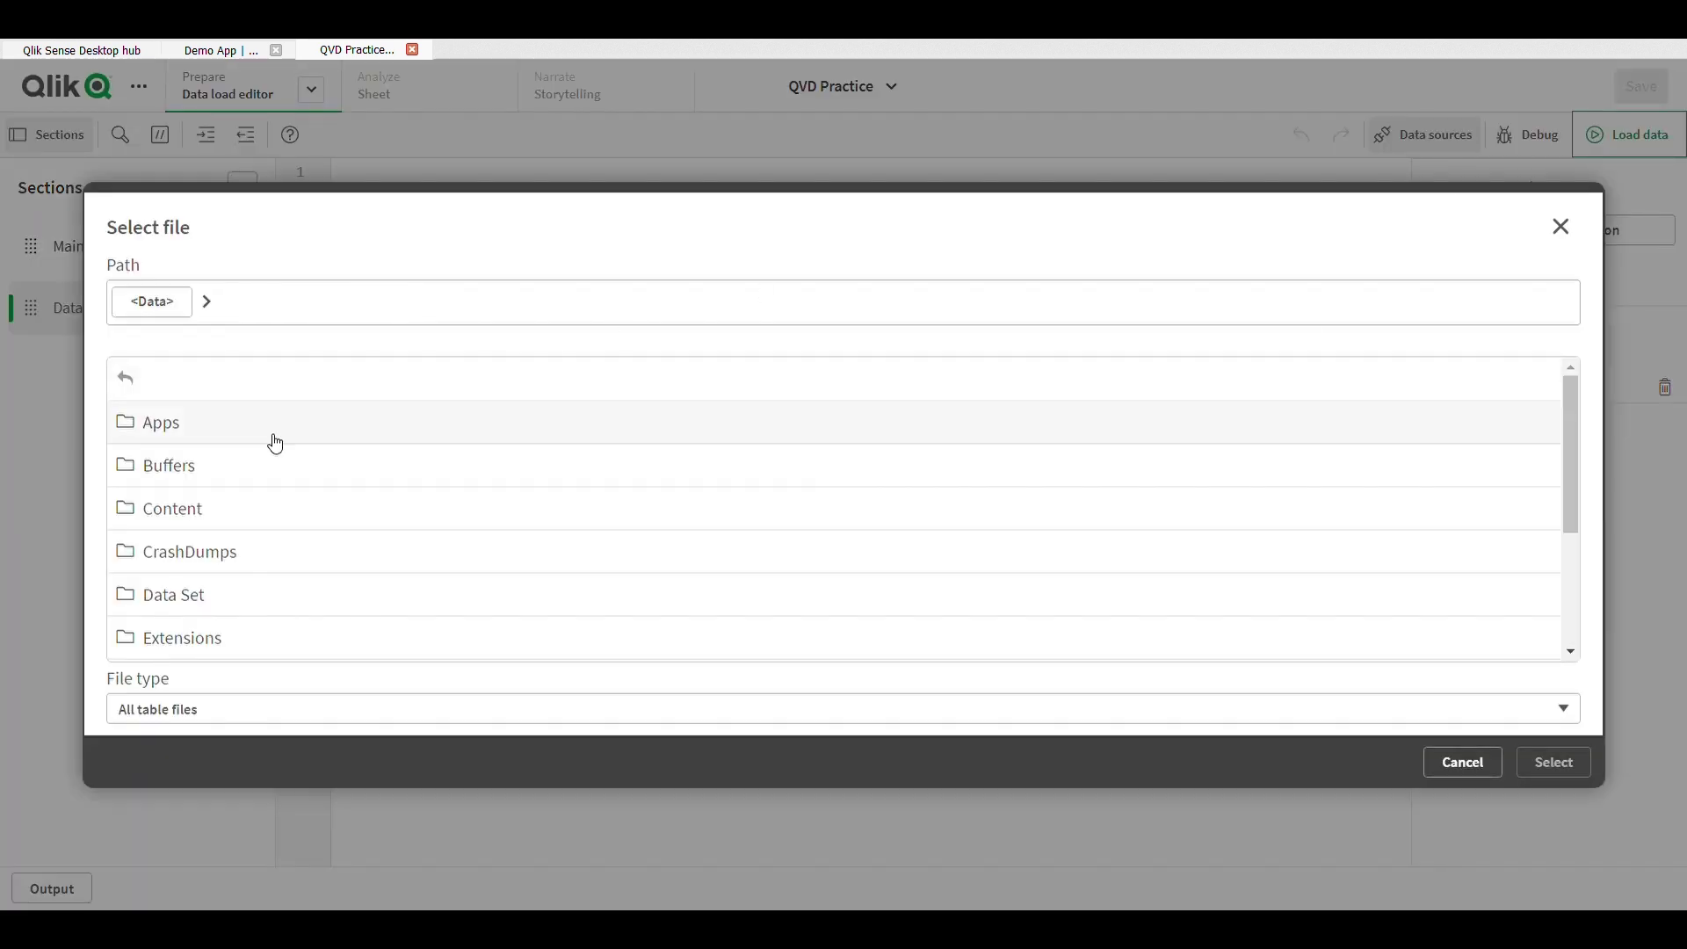
pyautogui.click(213, 601)
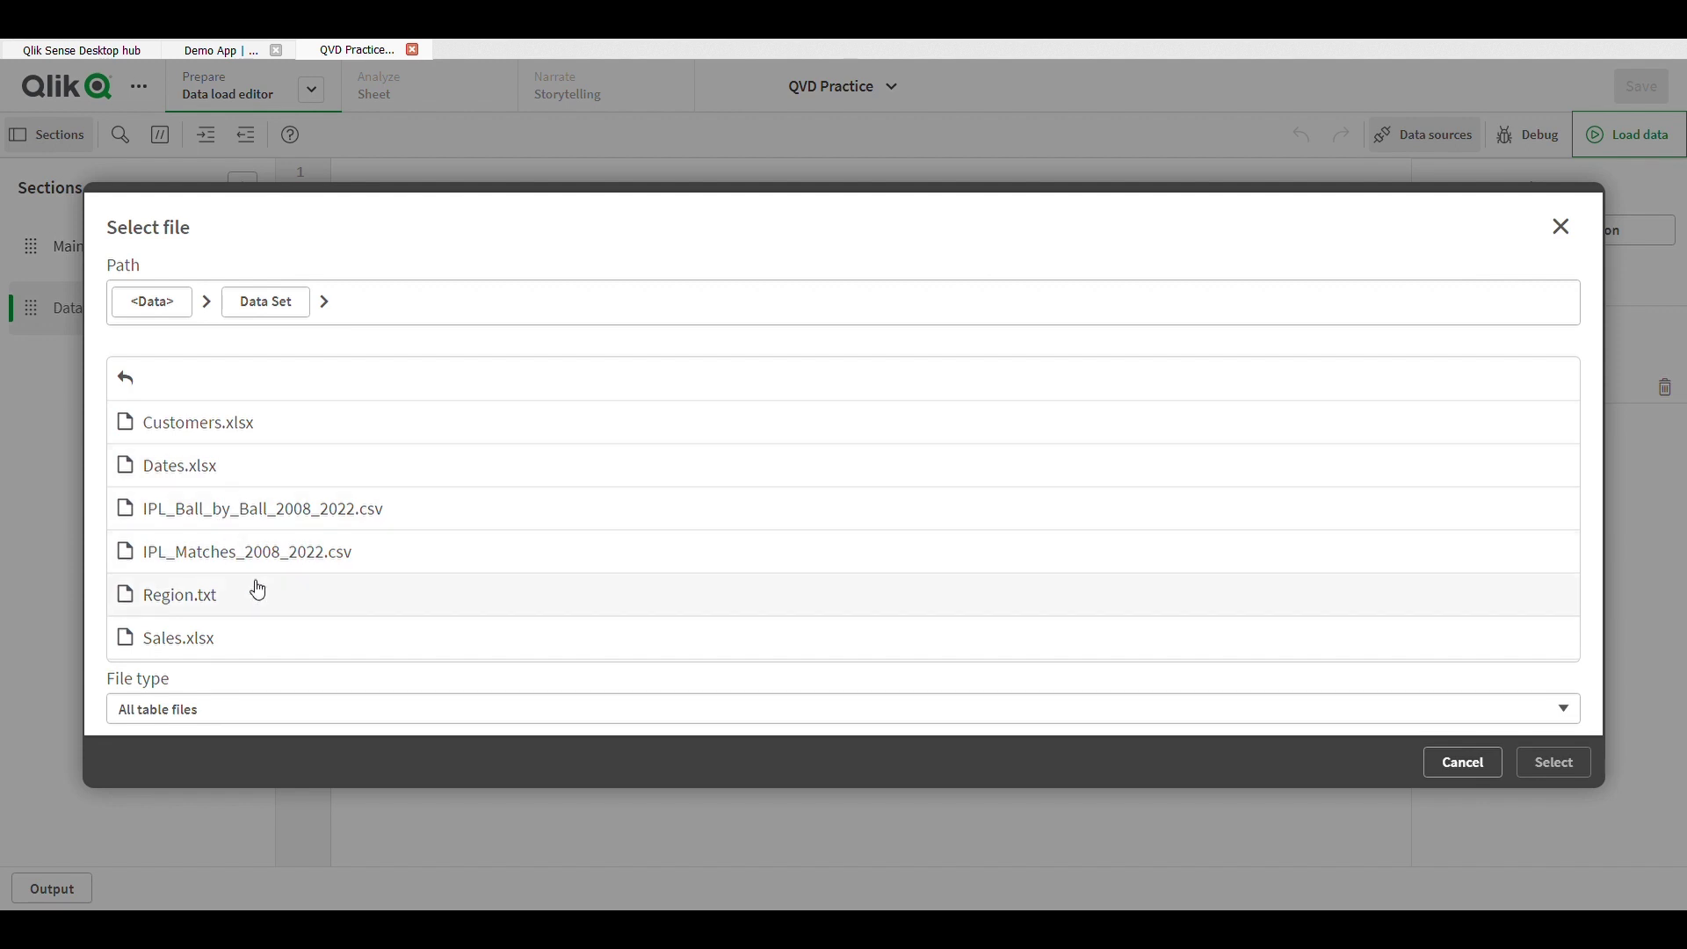
pyautogui.click(234, 490)
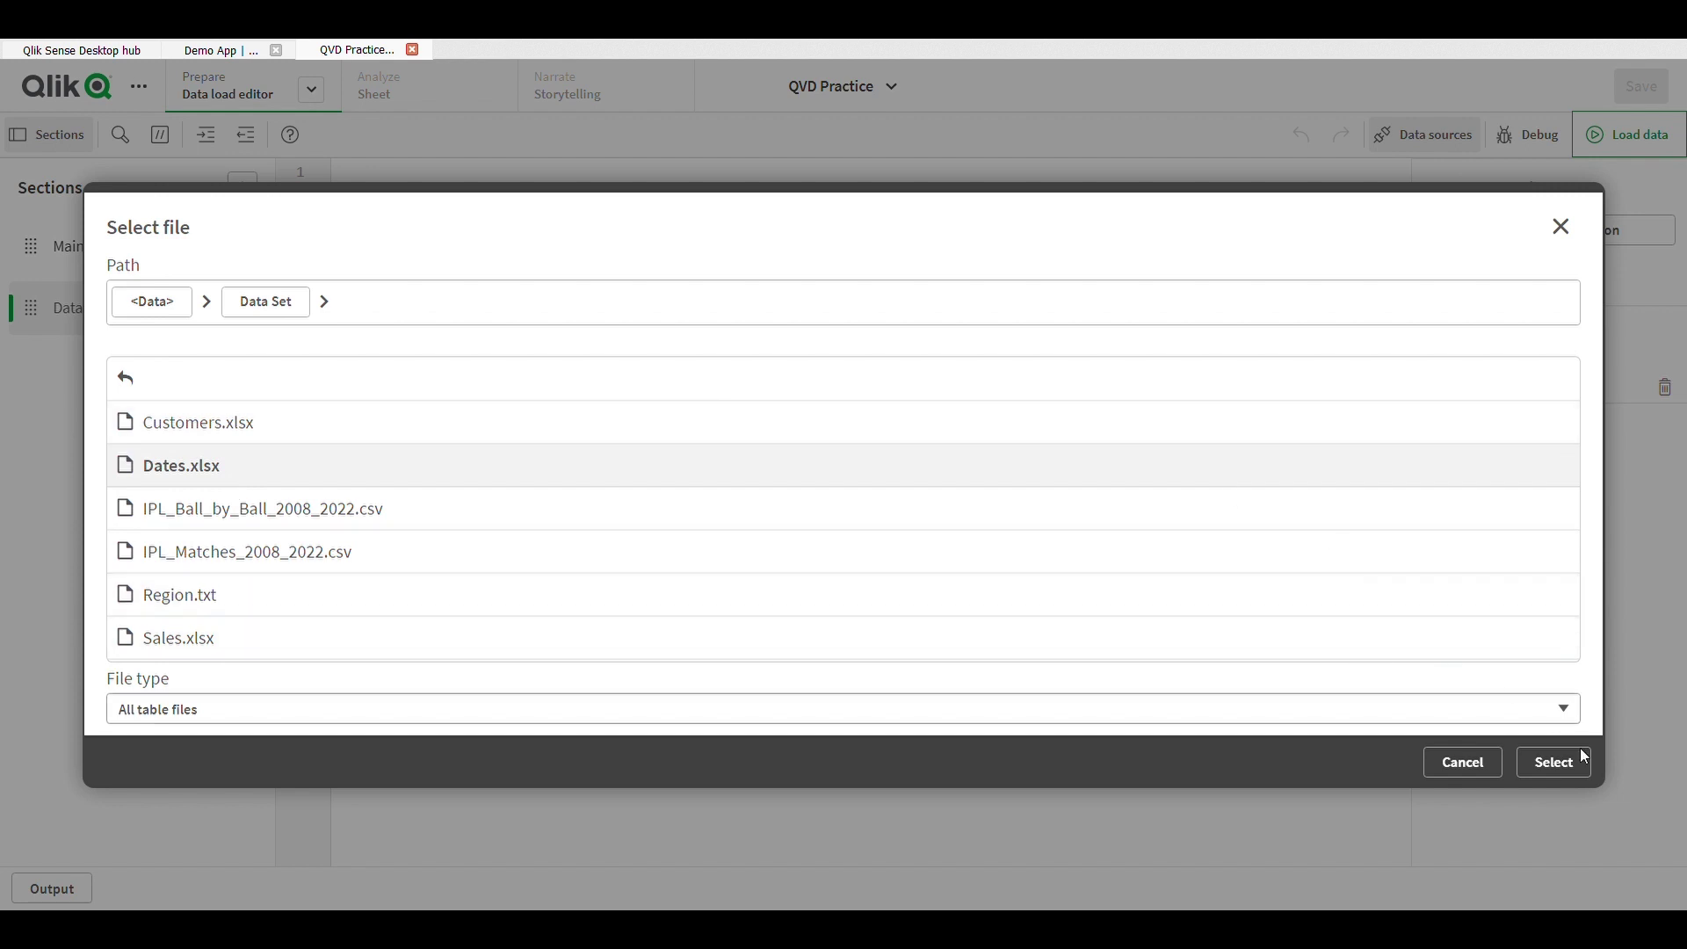
pyautogui.click(1583, 759)
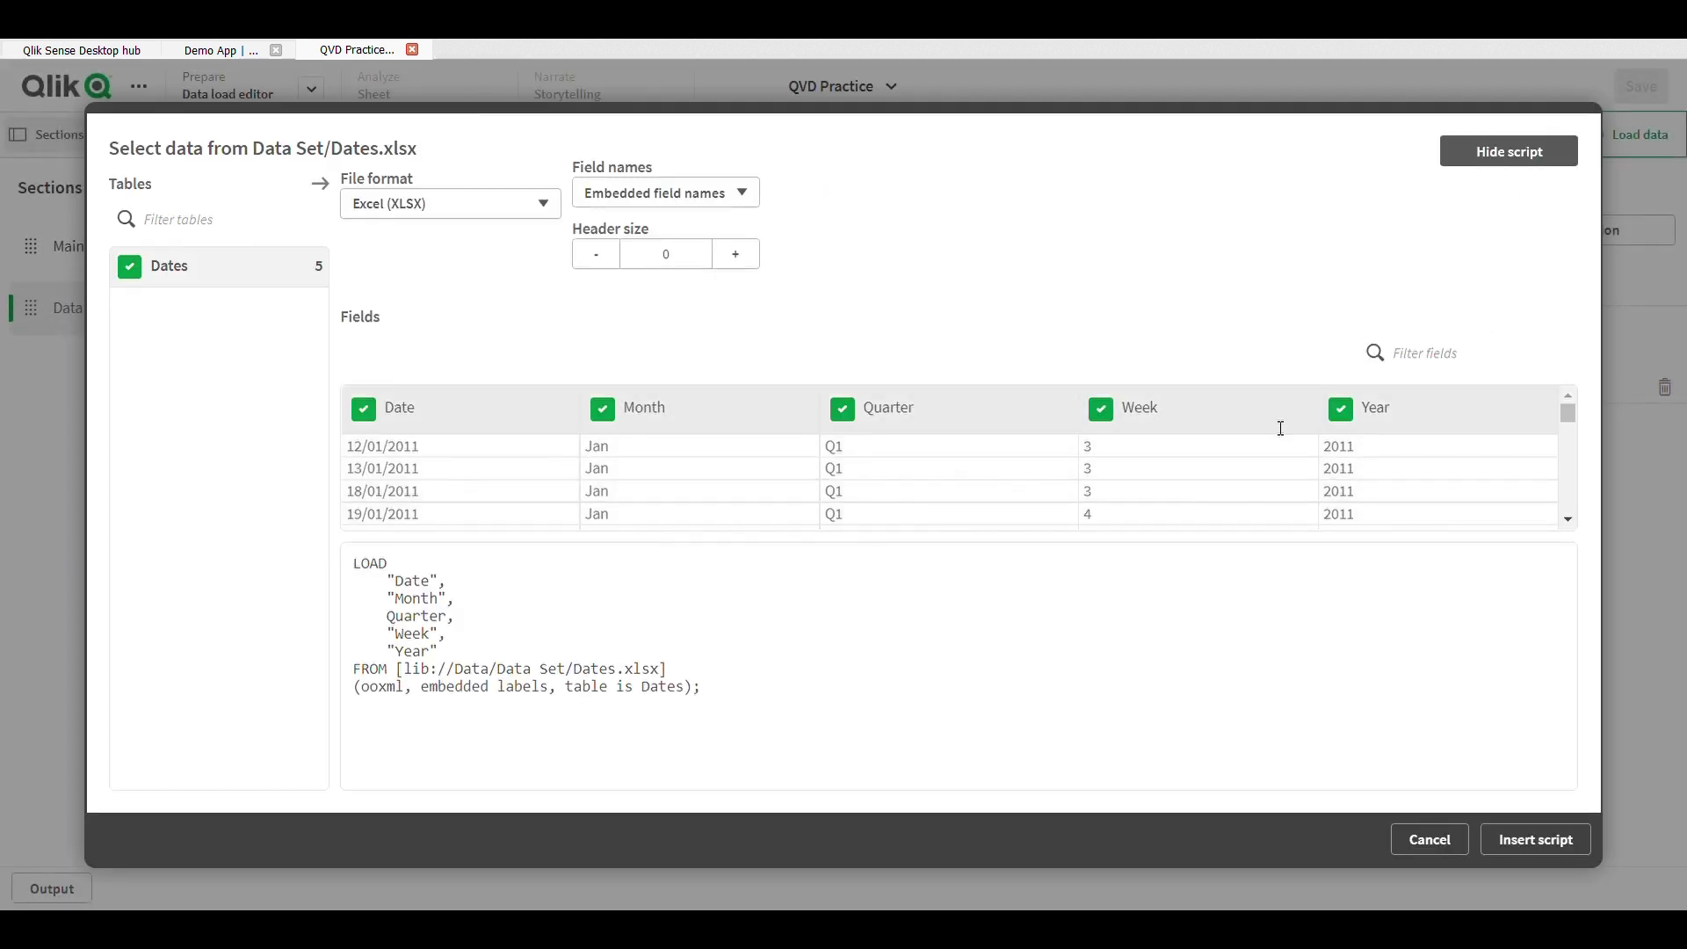
pyautogui.click(1539, 841)
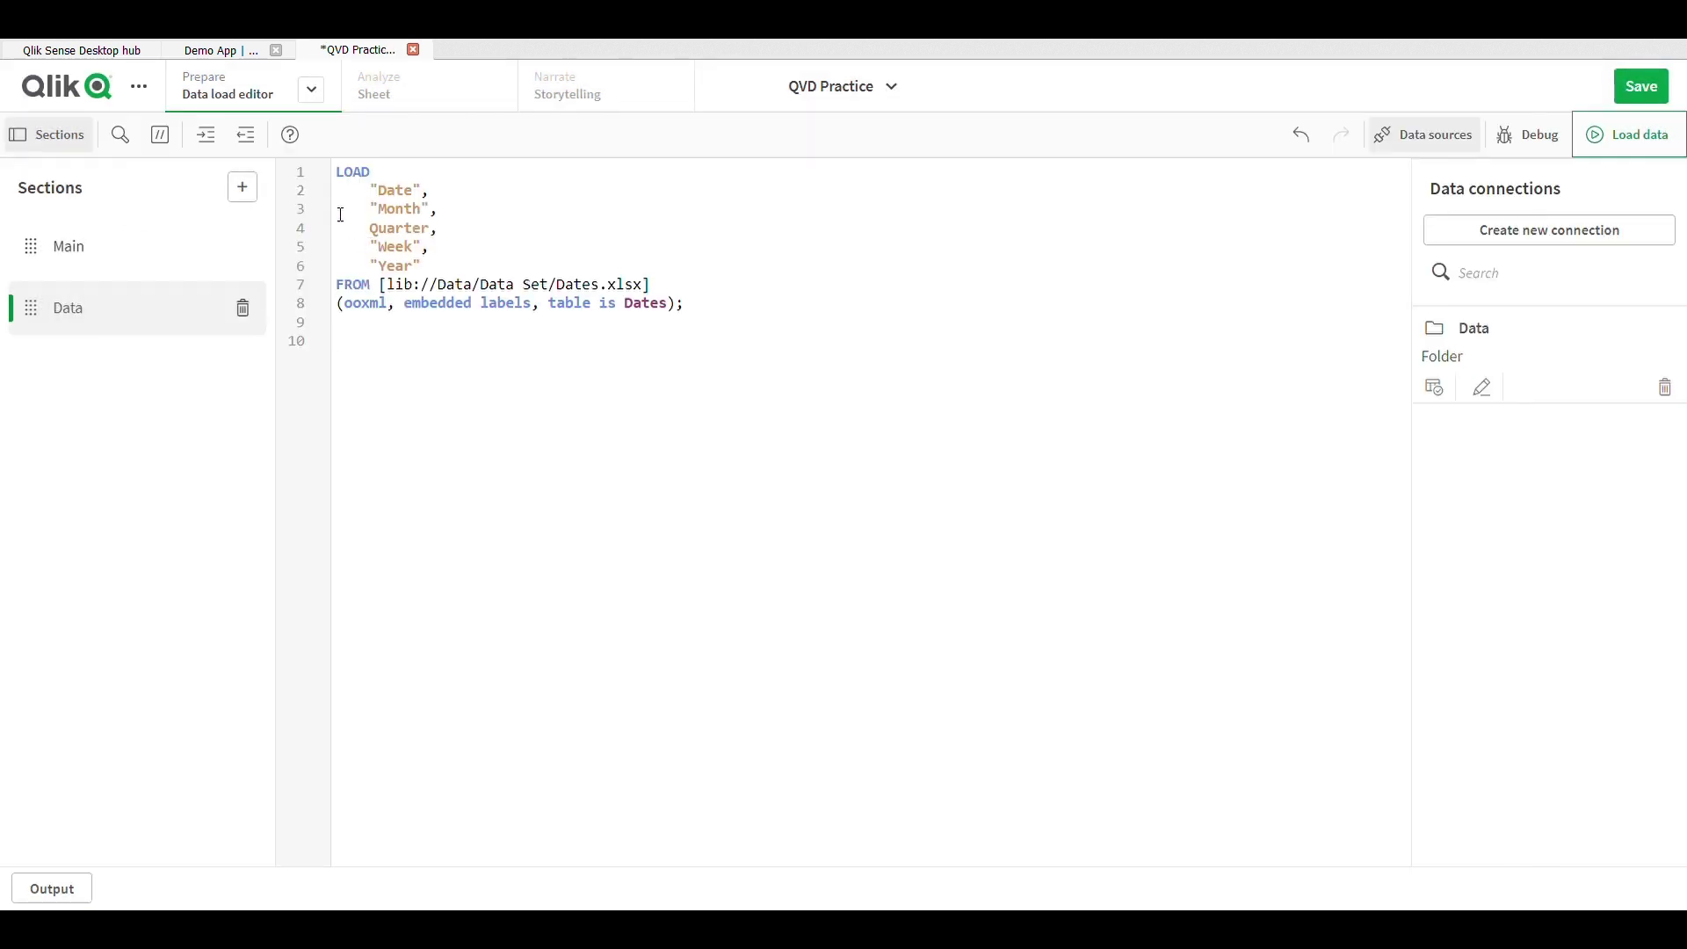
pyautogui.click(344, 179)
# Label the Dates.xlsx load as Date_Data on a new first line and run Load data
pyautogui.press('Return')
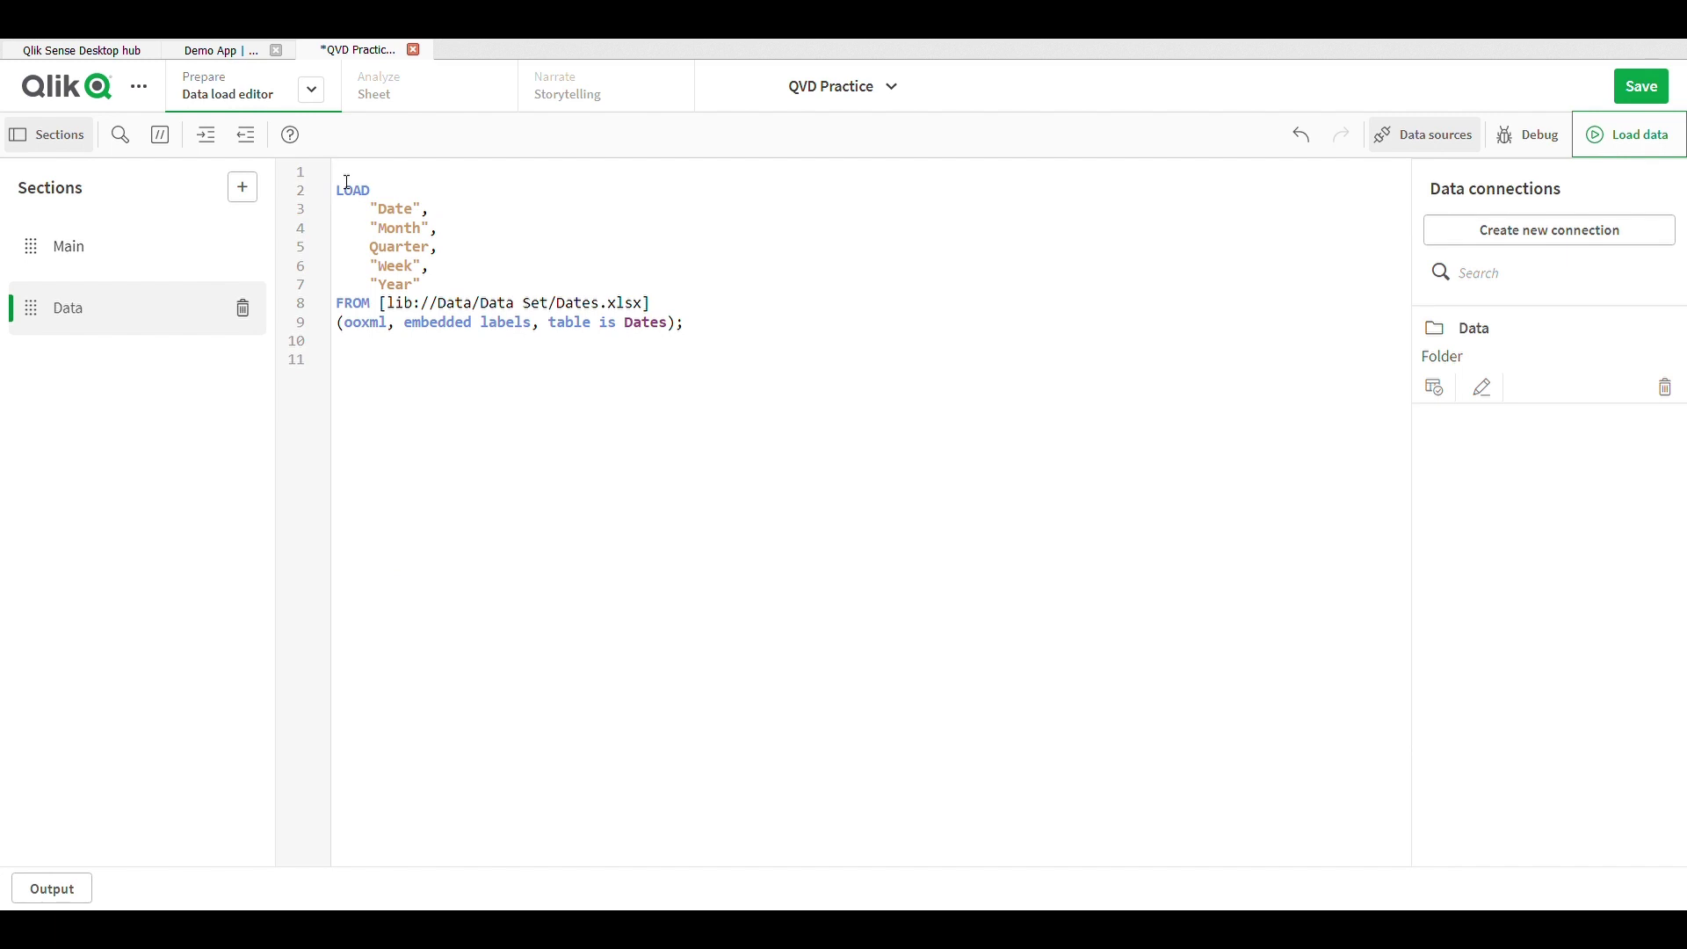
pyautogui.write('Date_')
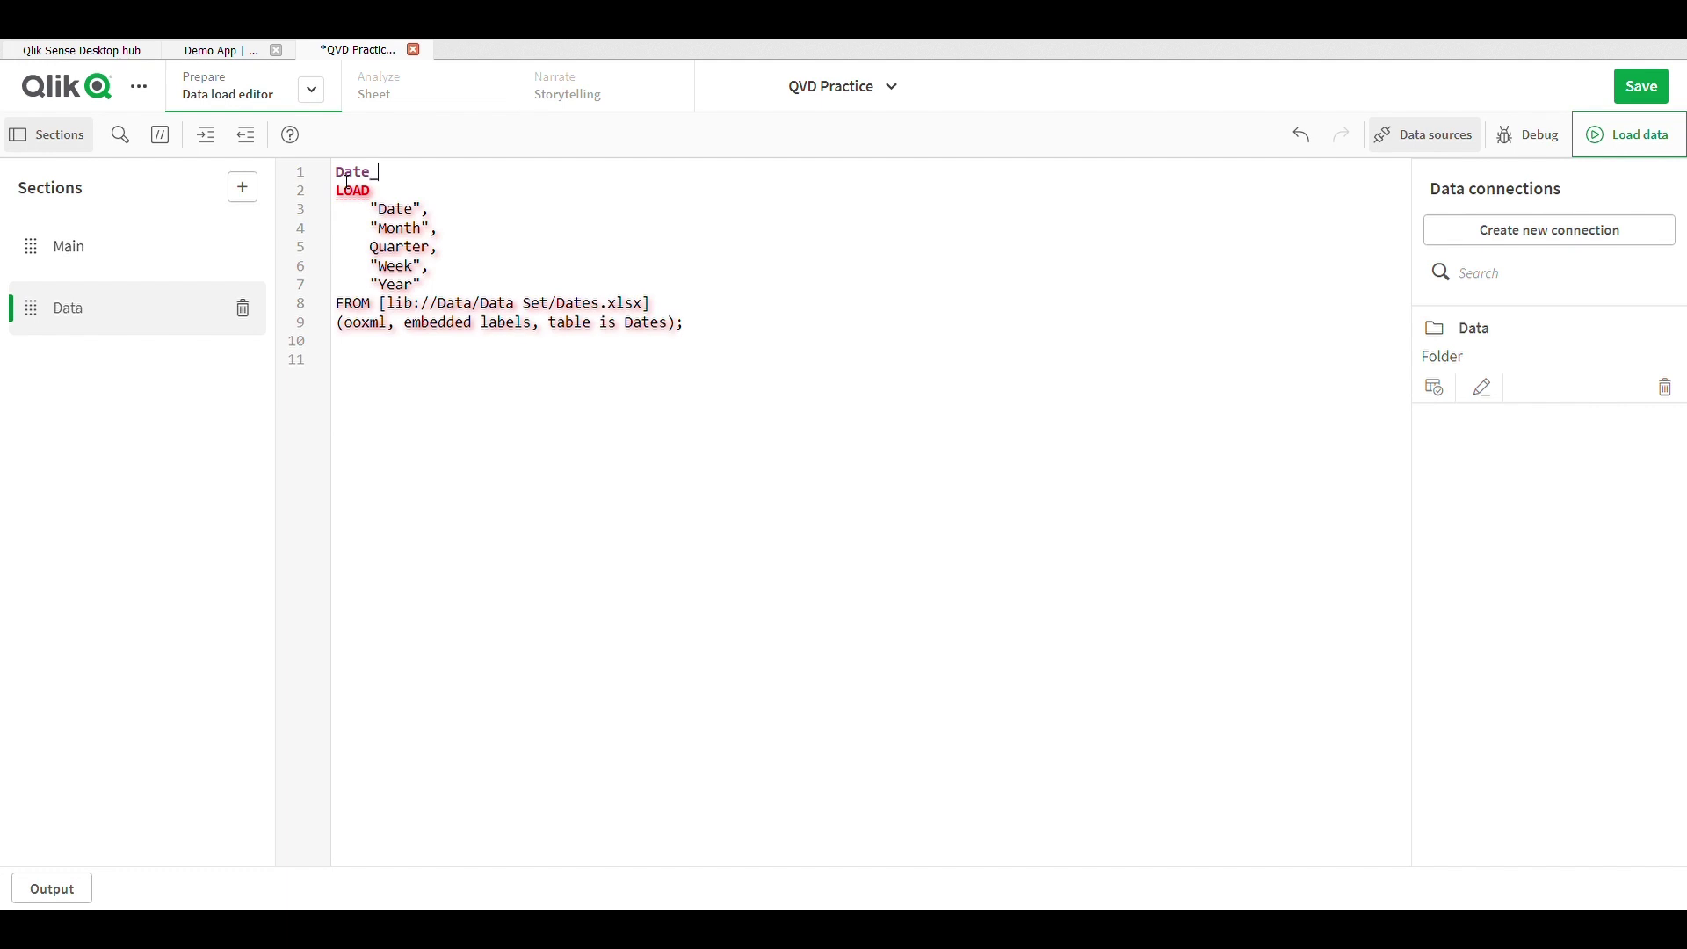
pyautogui.write(' Data:')
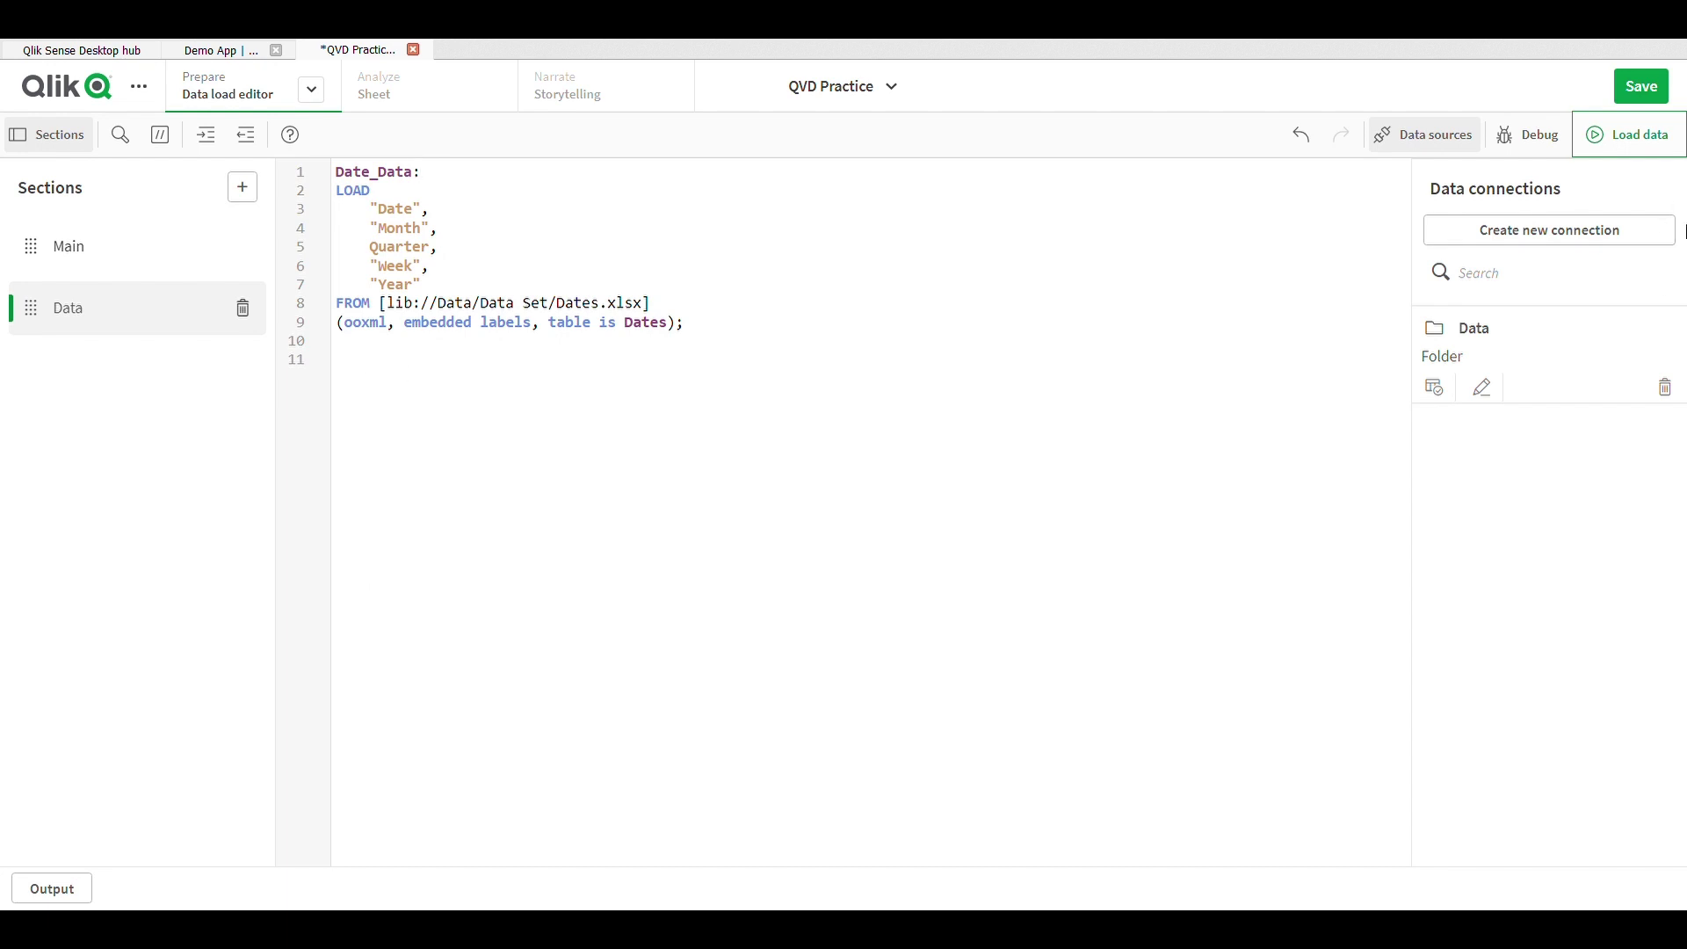
pyautogui.click(1663, 132)
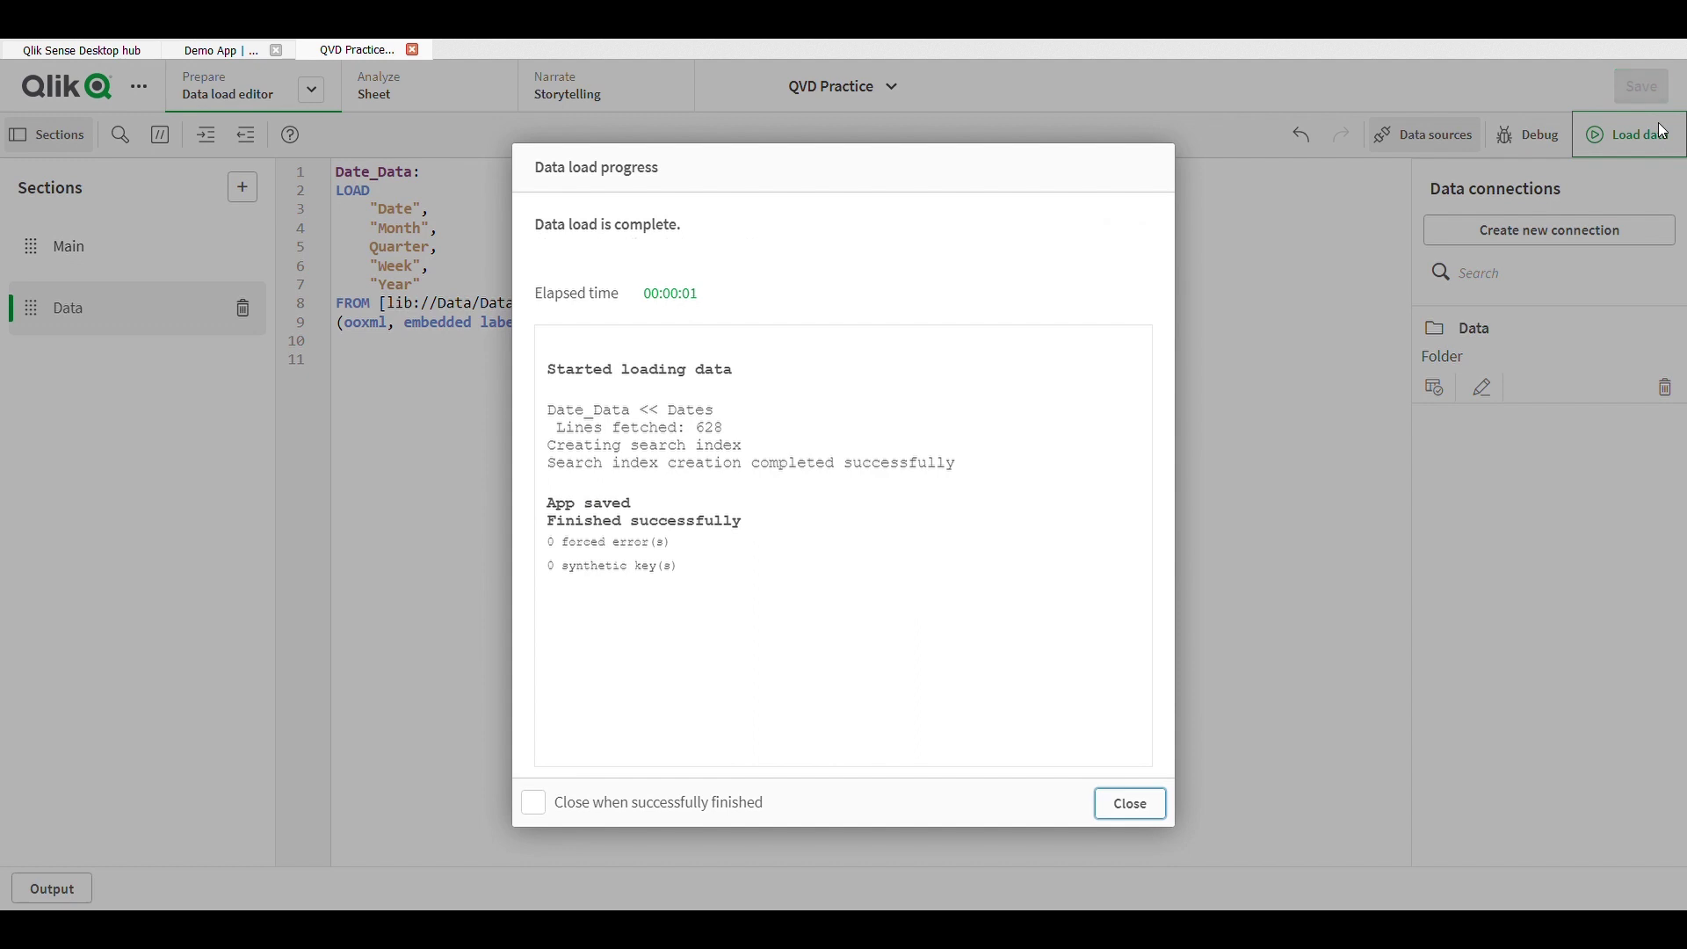
# Preview the 628-row Date_Data table in the data model viewer, then return to the script editor
pyautogui.click(1129, 804)
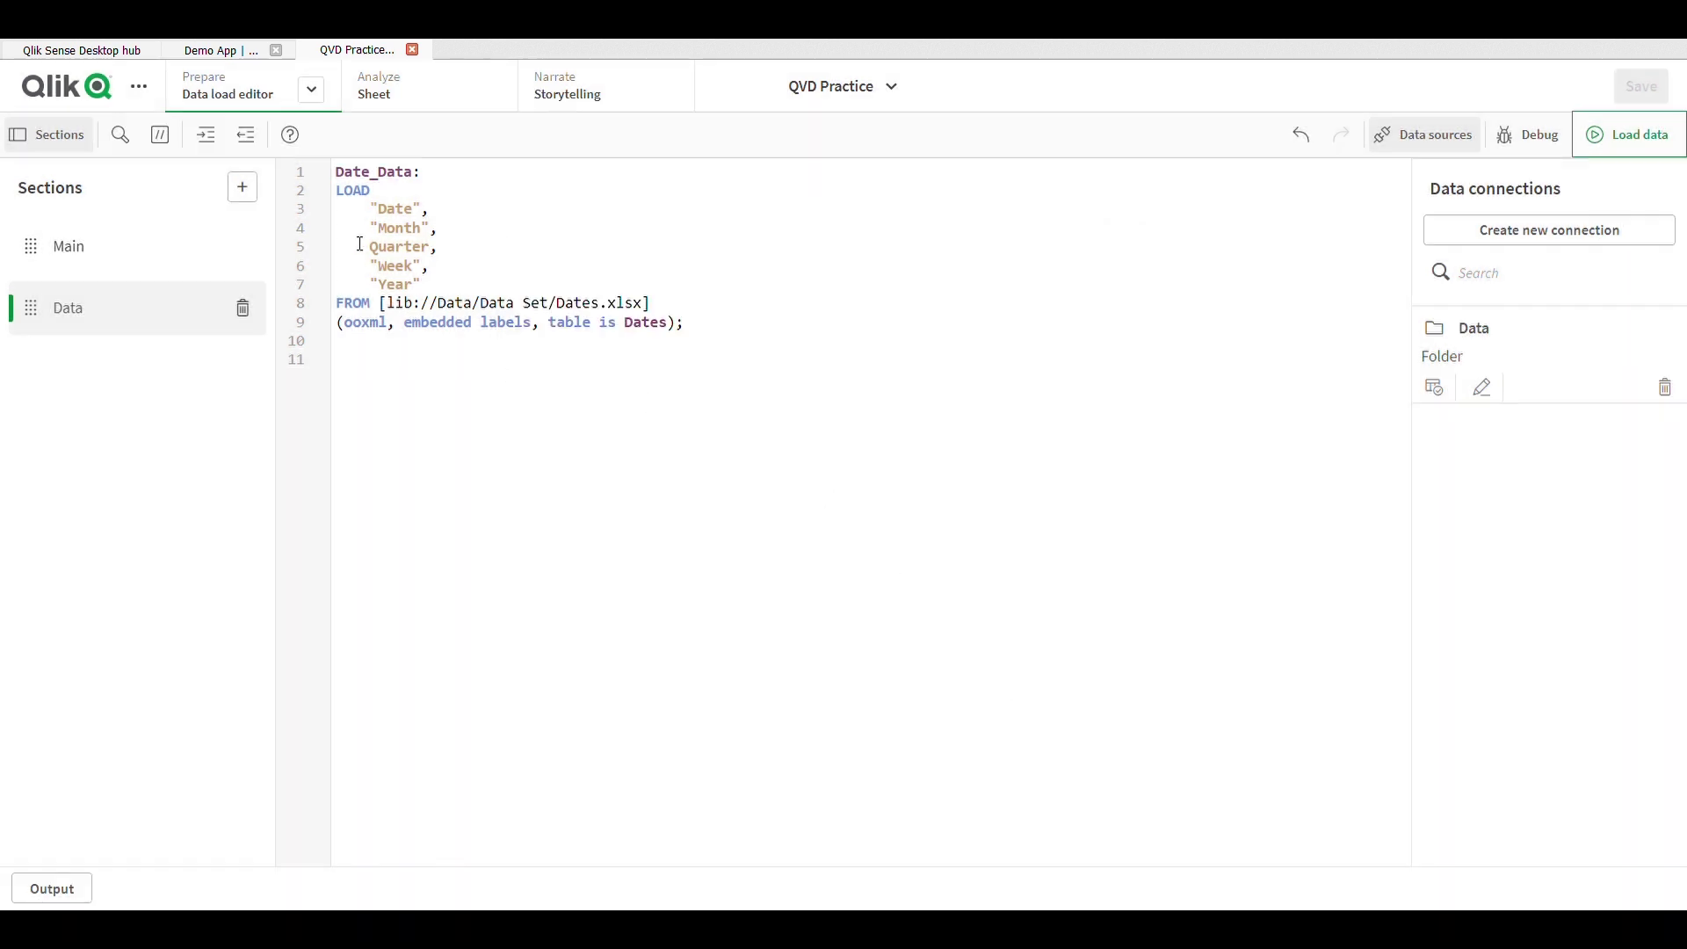
pyautogui.click(315, 93)
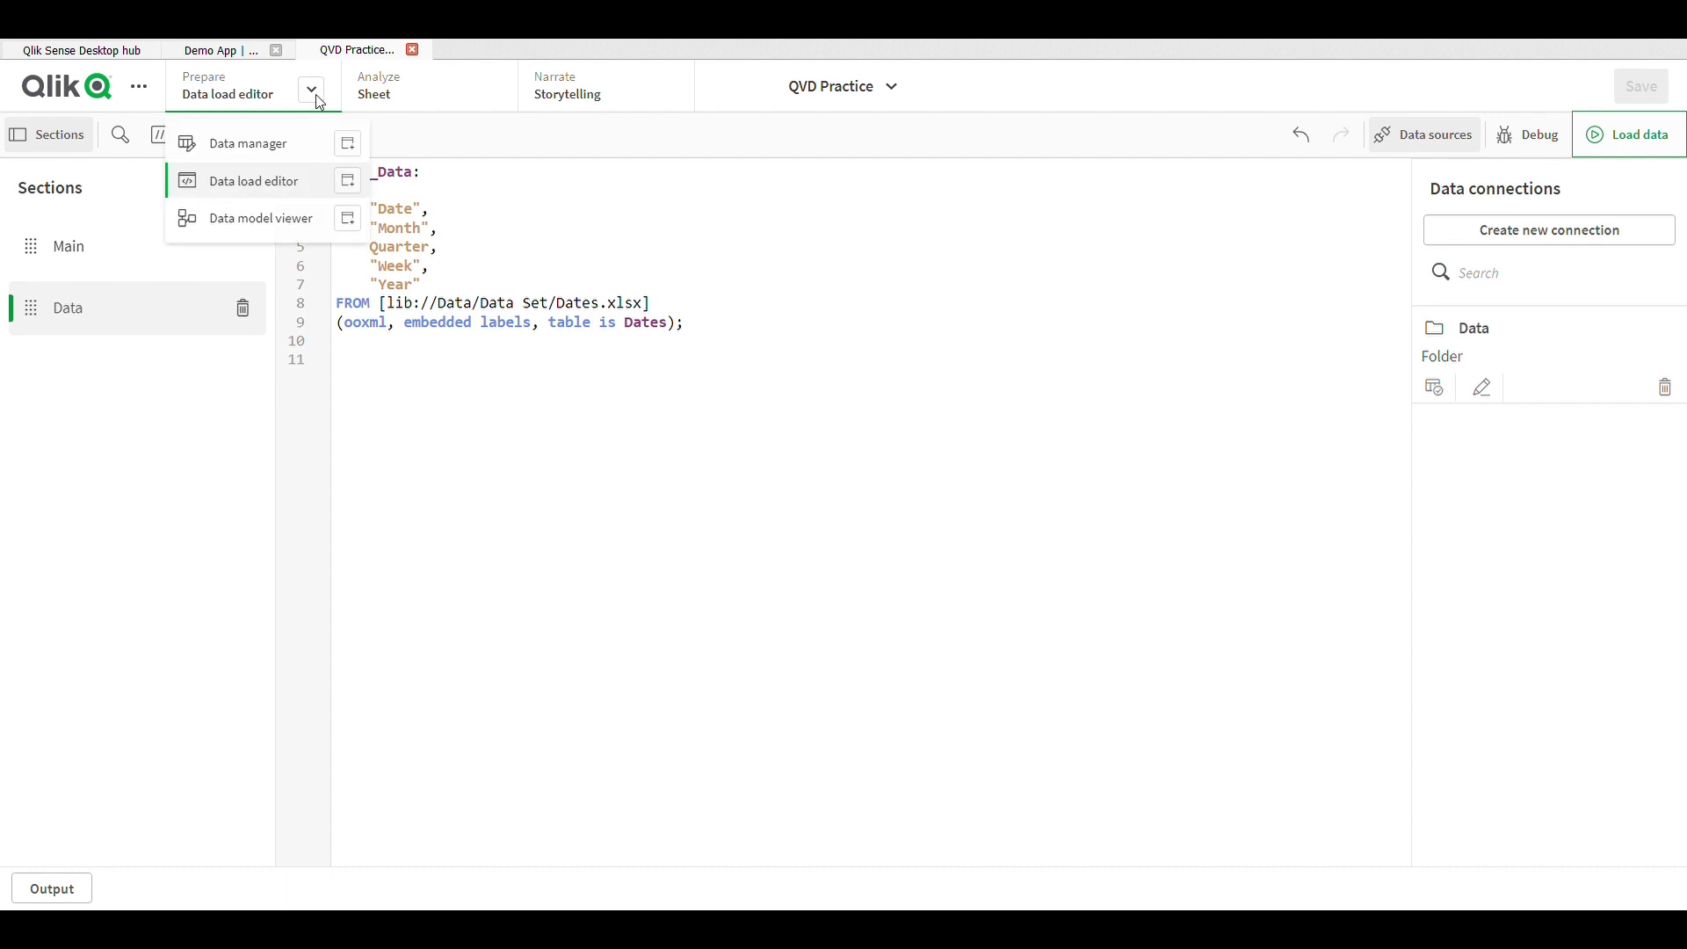
pyautogui.click(349, 219)
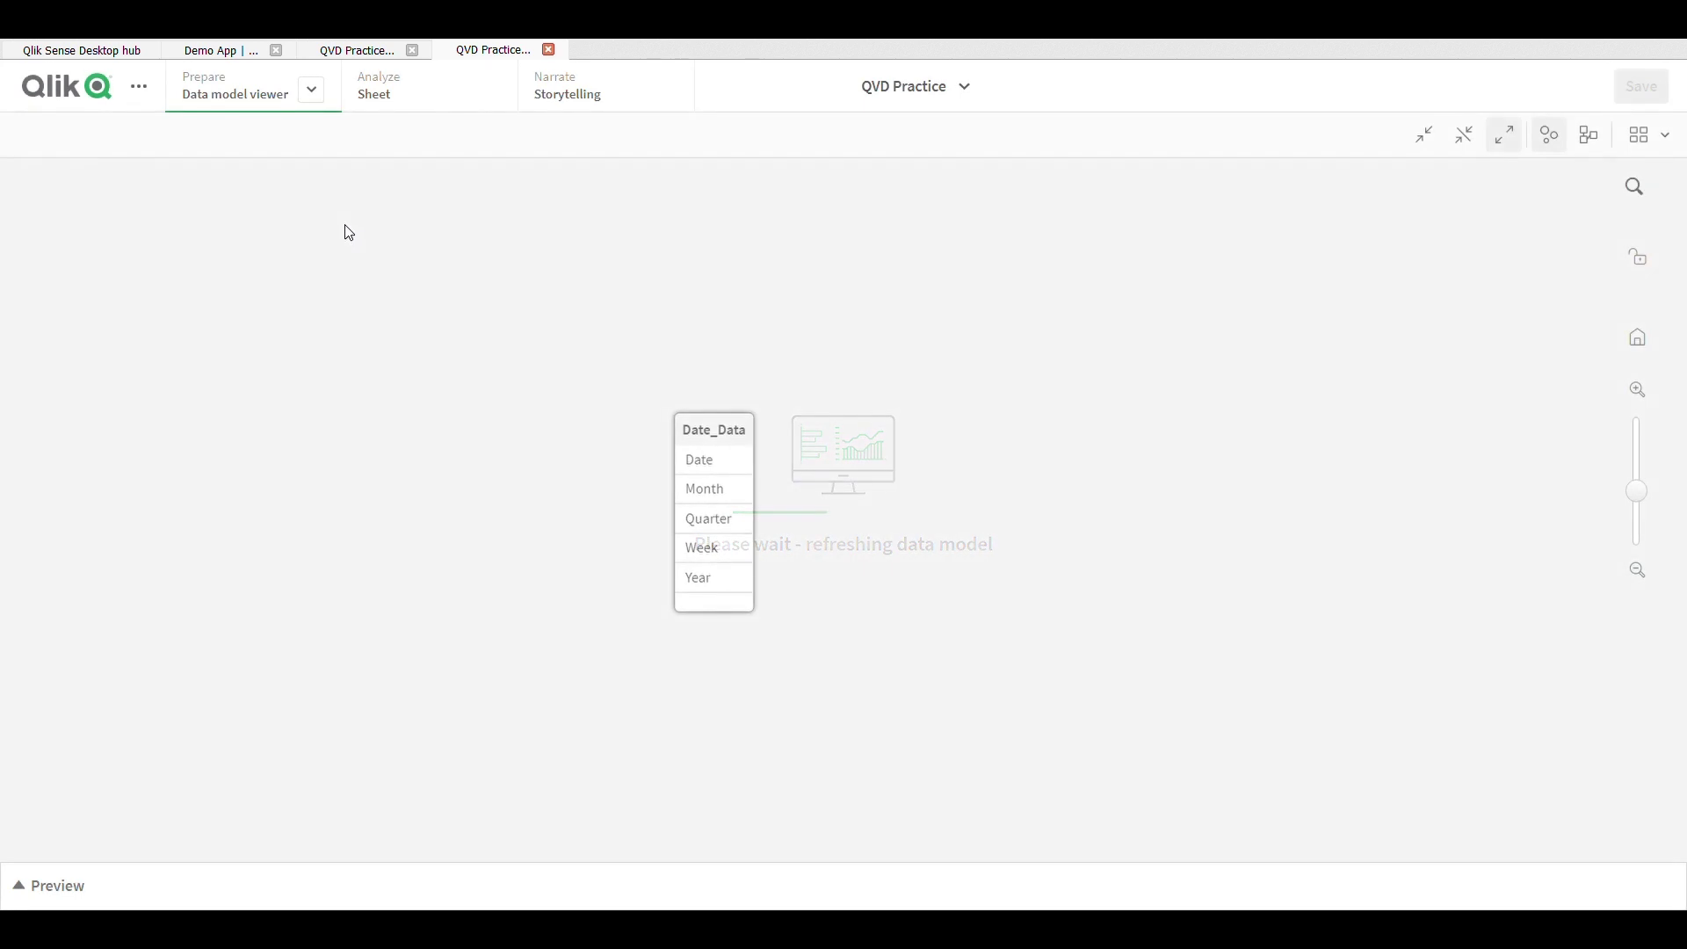
pyautogui.click(719, 447)
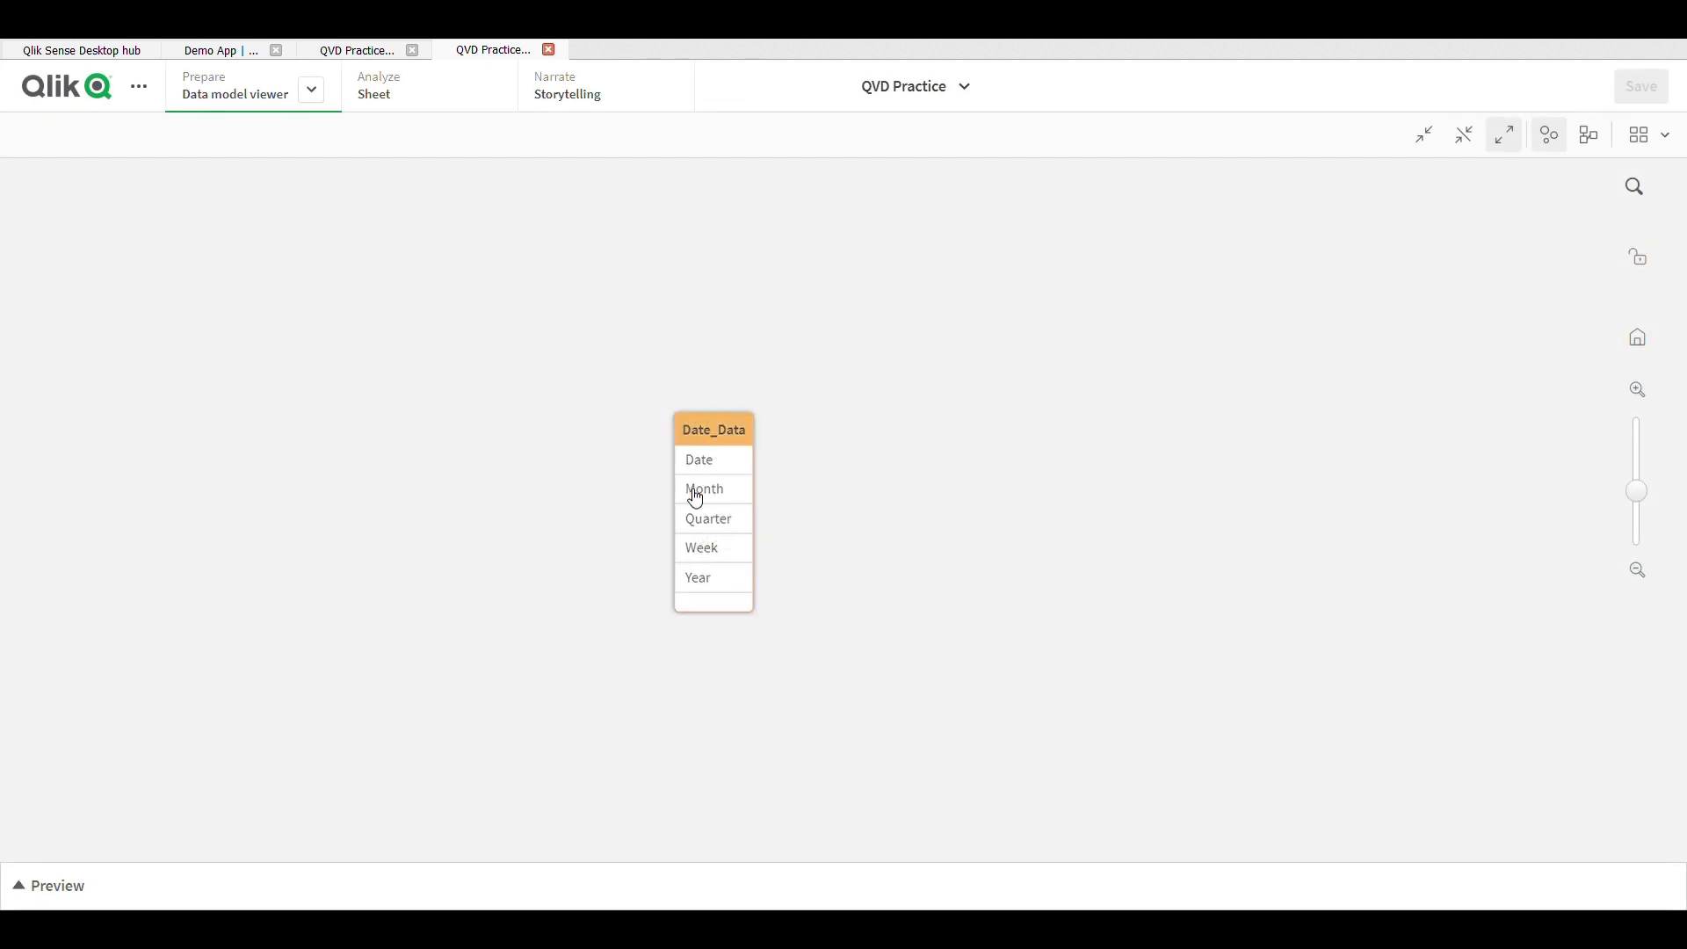
pyautogui.click(194, 905)
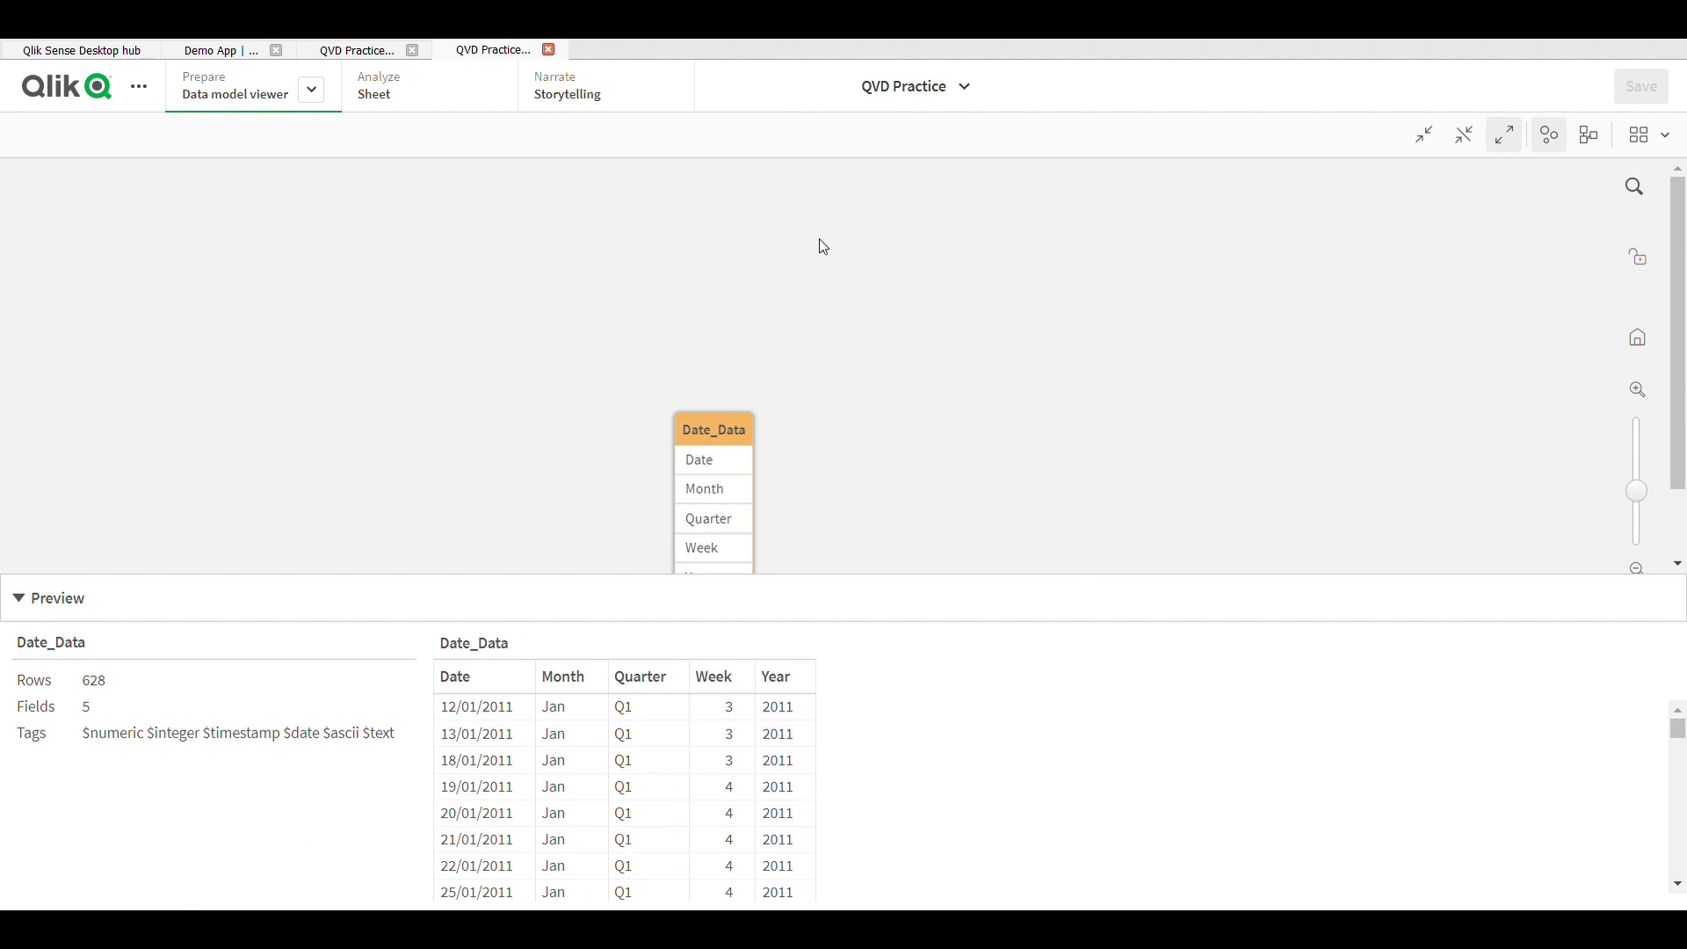
pyautogui.click(376, 51)
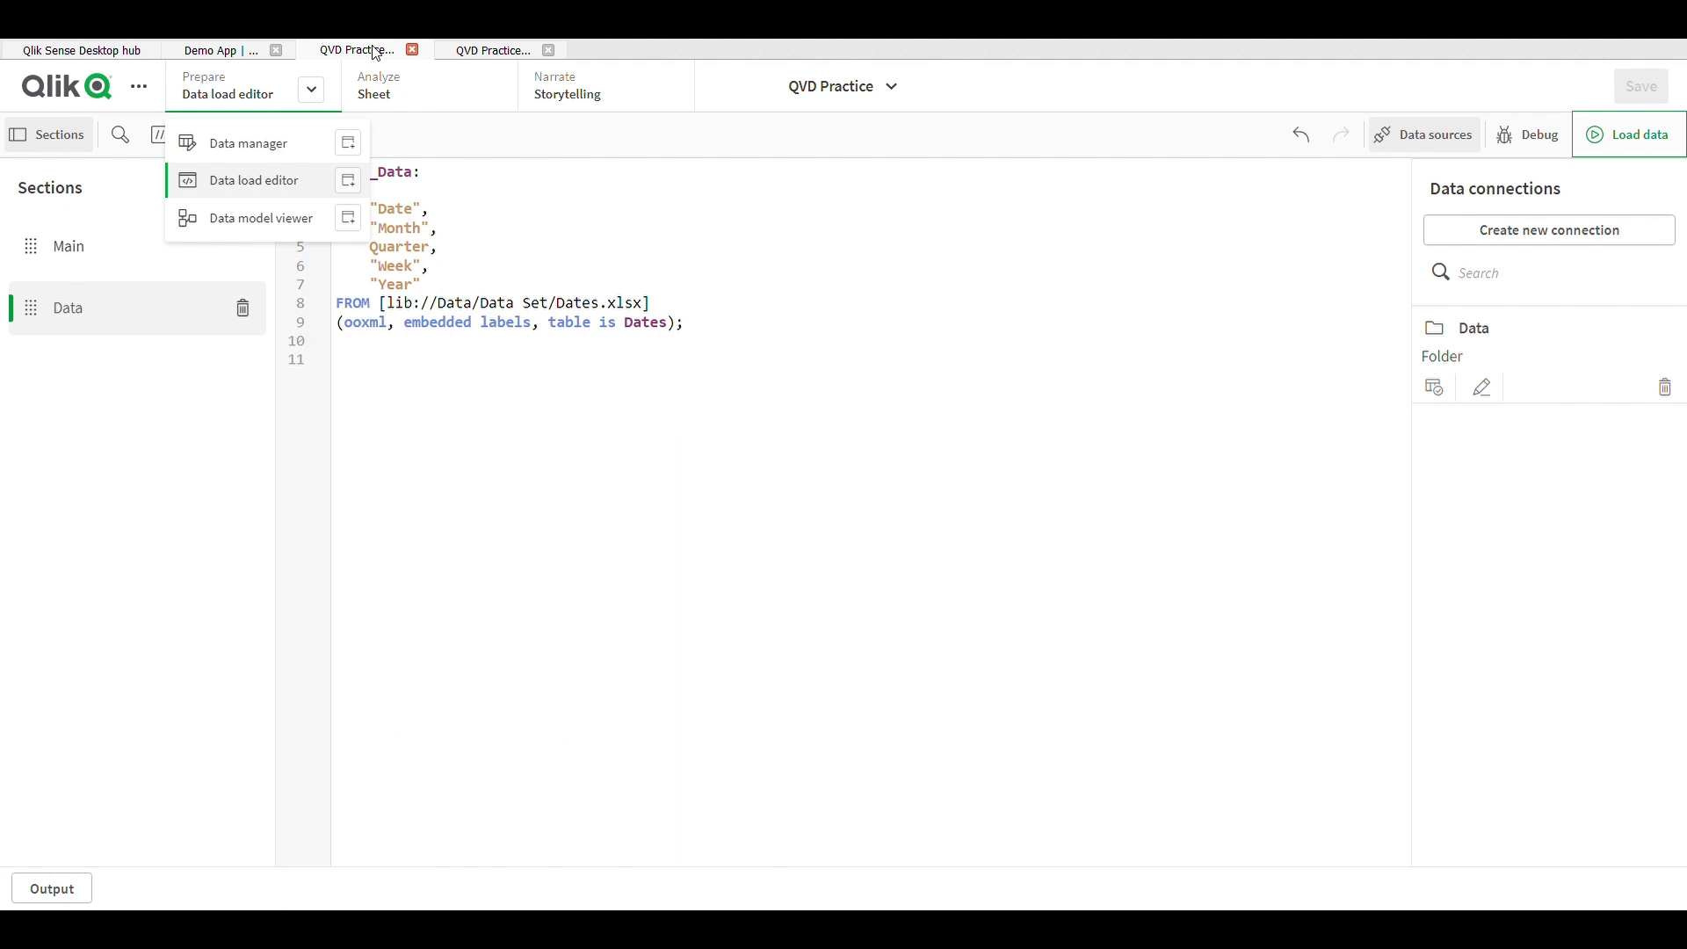
pyautogui.click(400, 375)
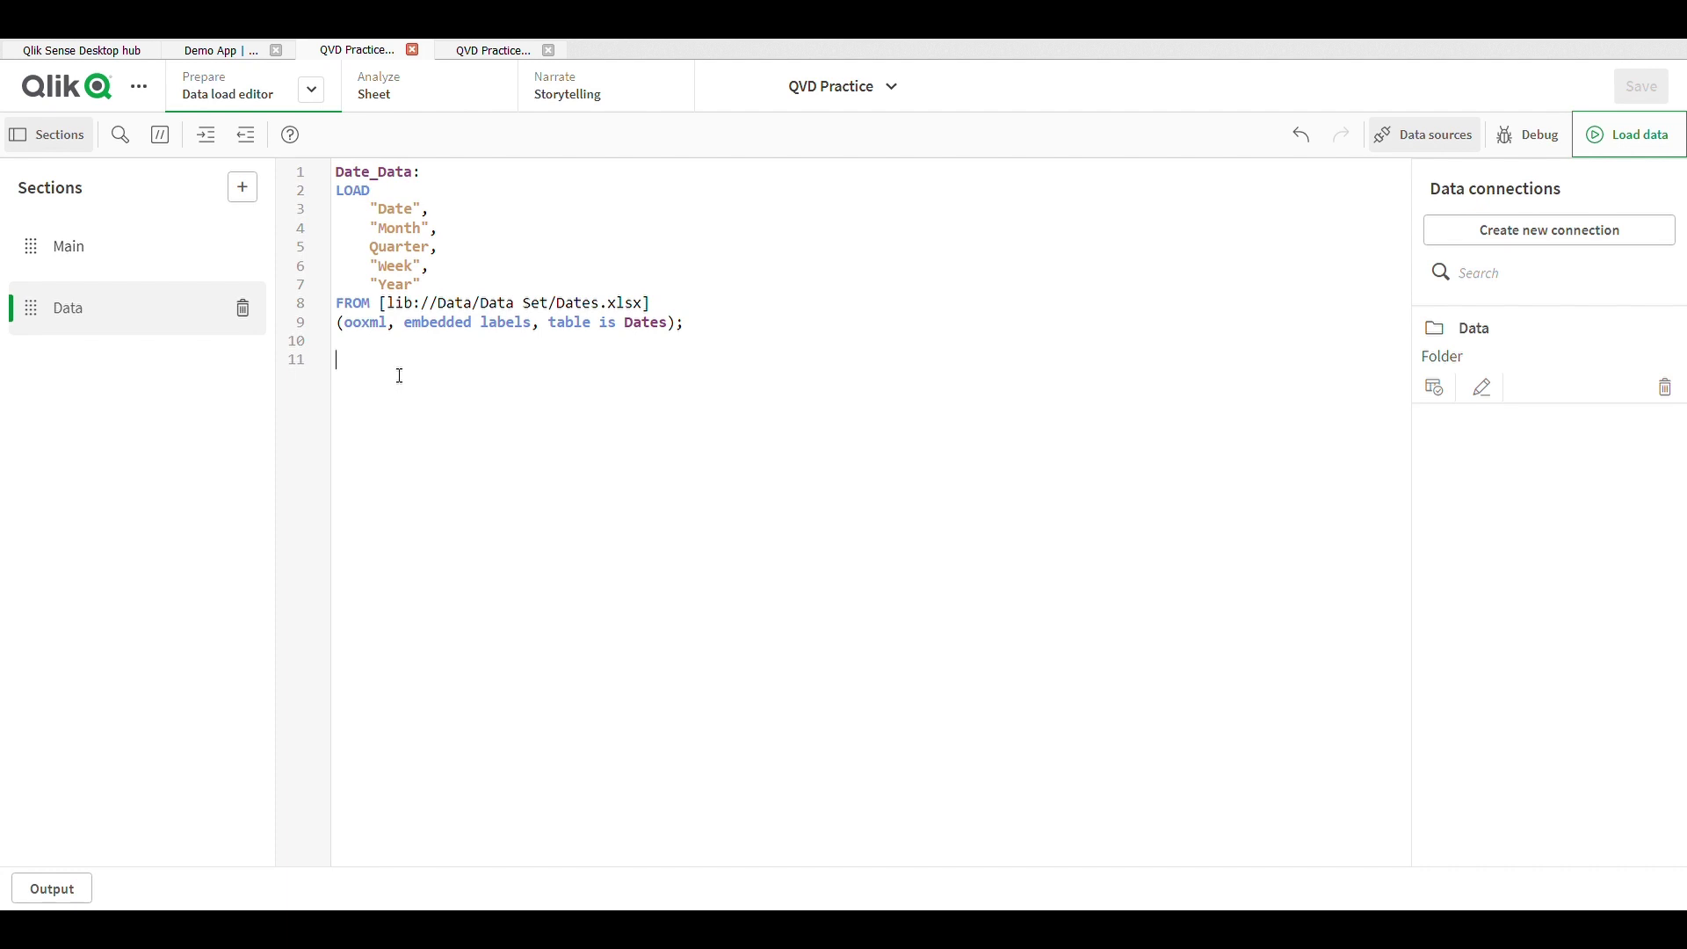
# Write 'Store Date_Data into' followed by the copied Data Set/Dates.xlsx path on line 11
pyautogui.write('sto')
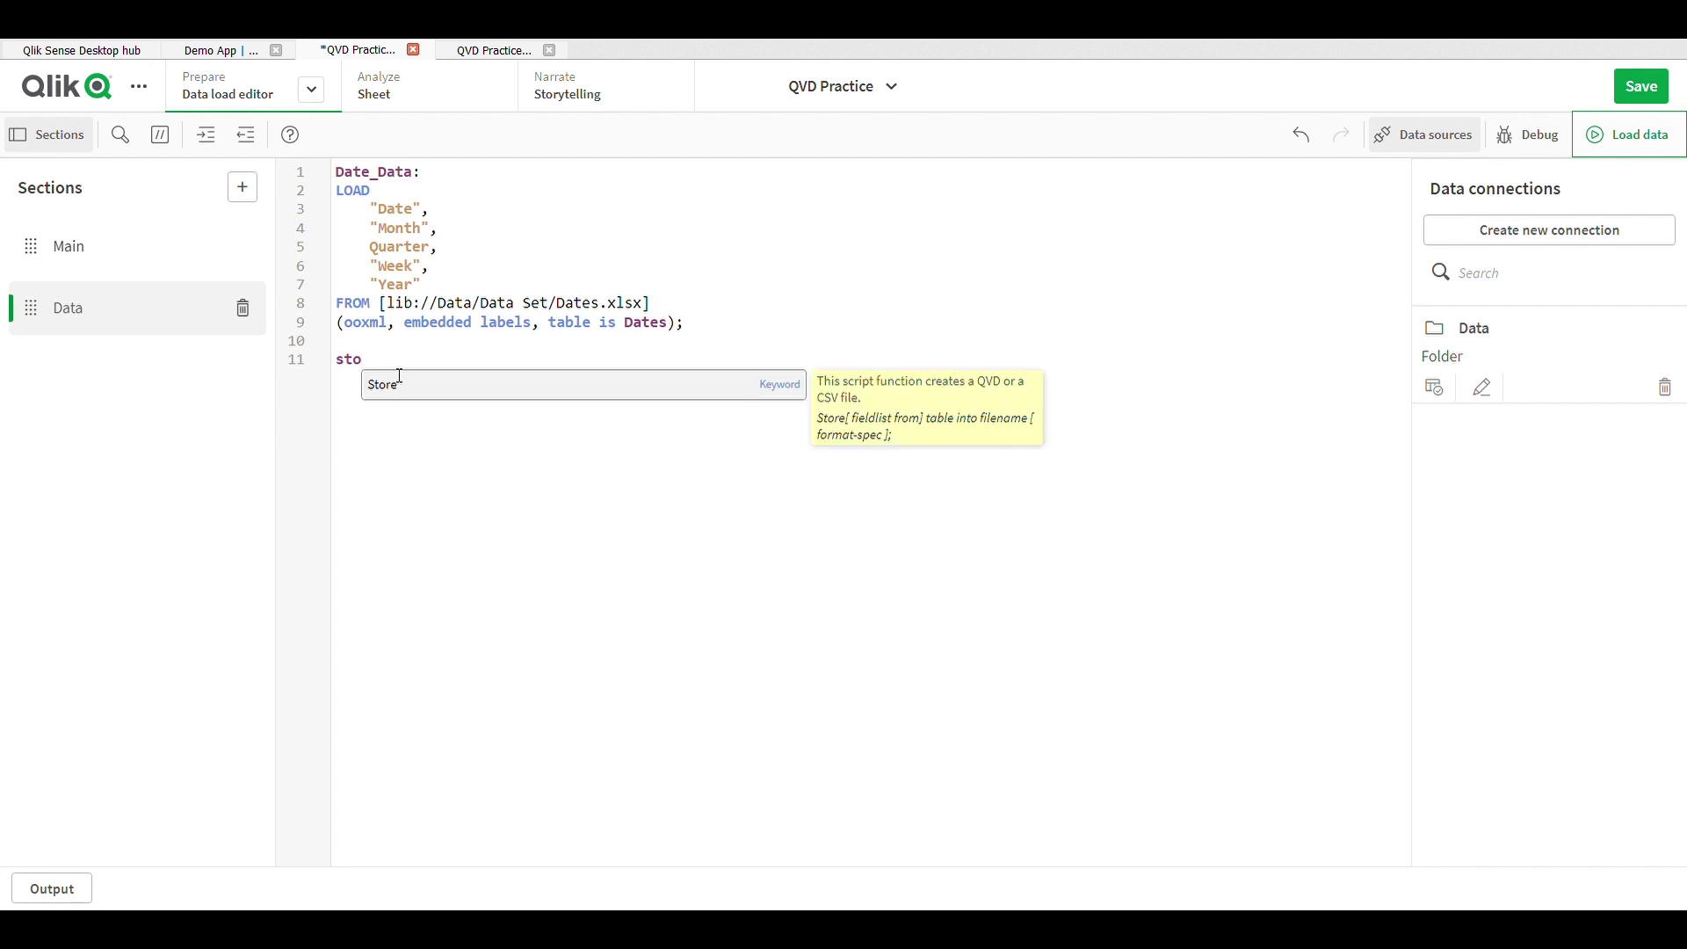
pyautogui.press('Return')
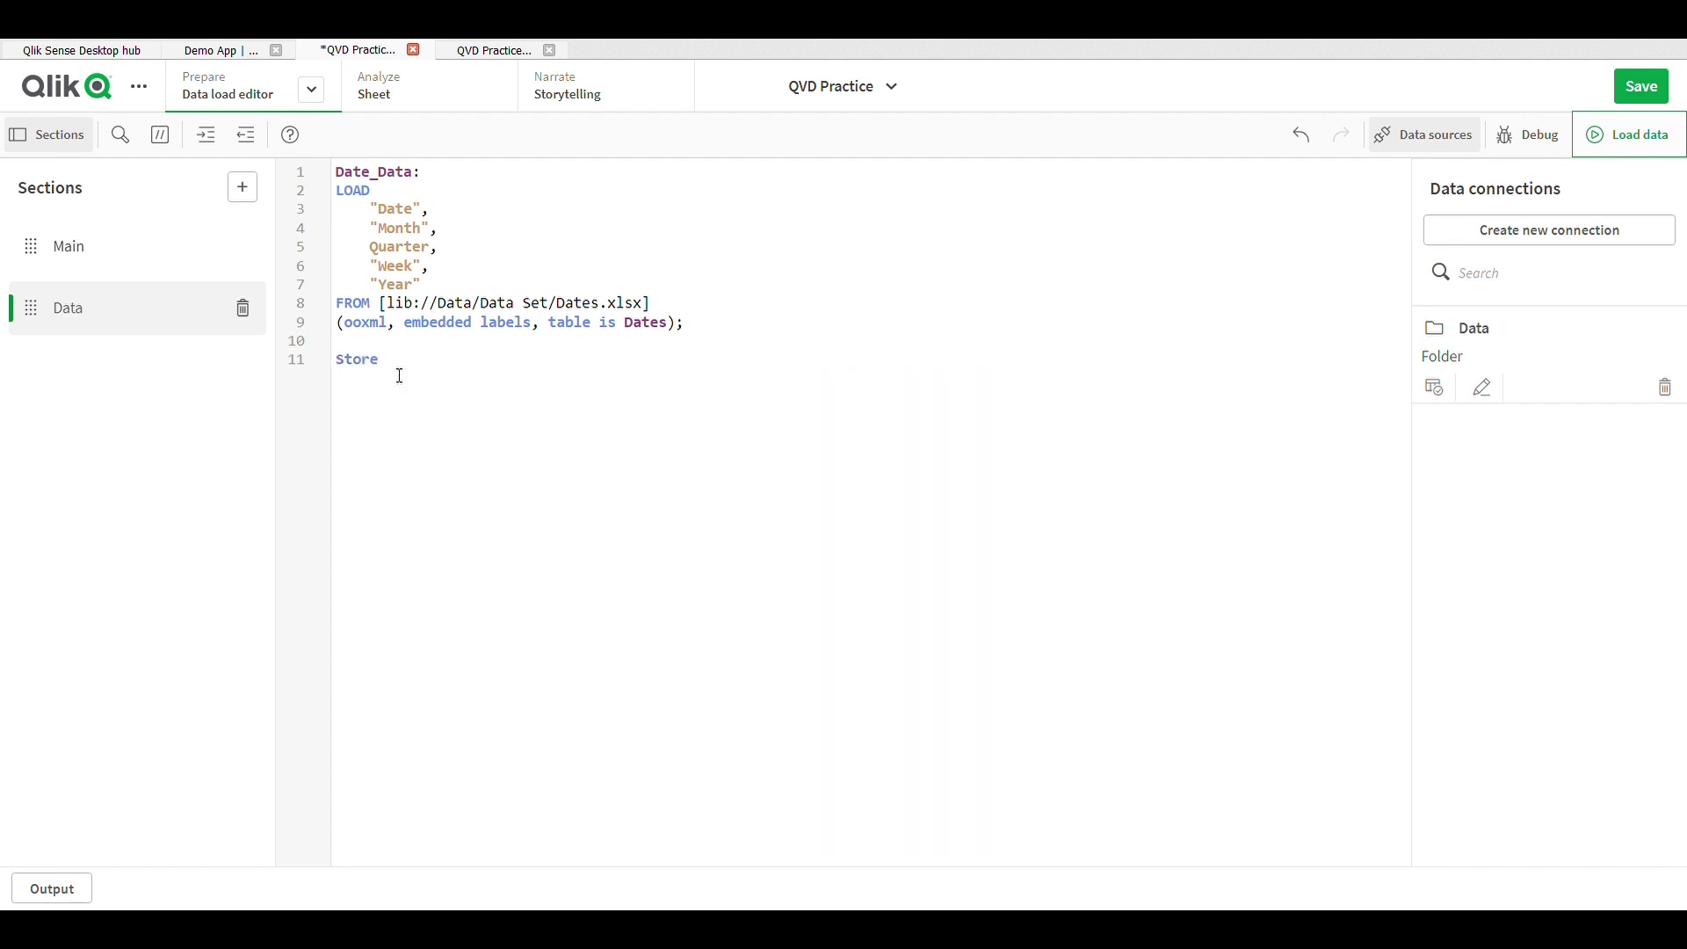
pyautogui.write('da')
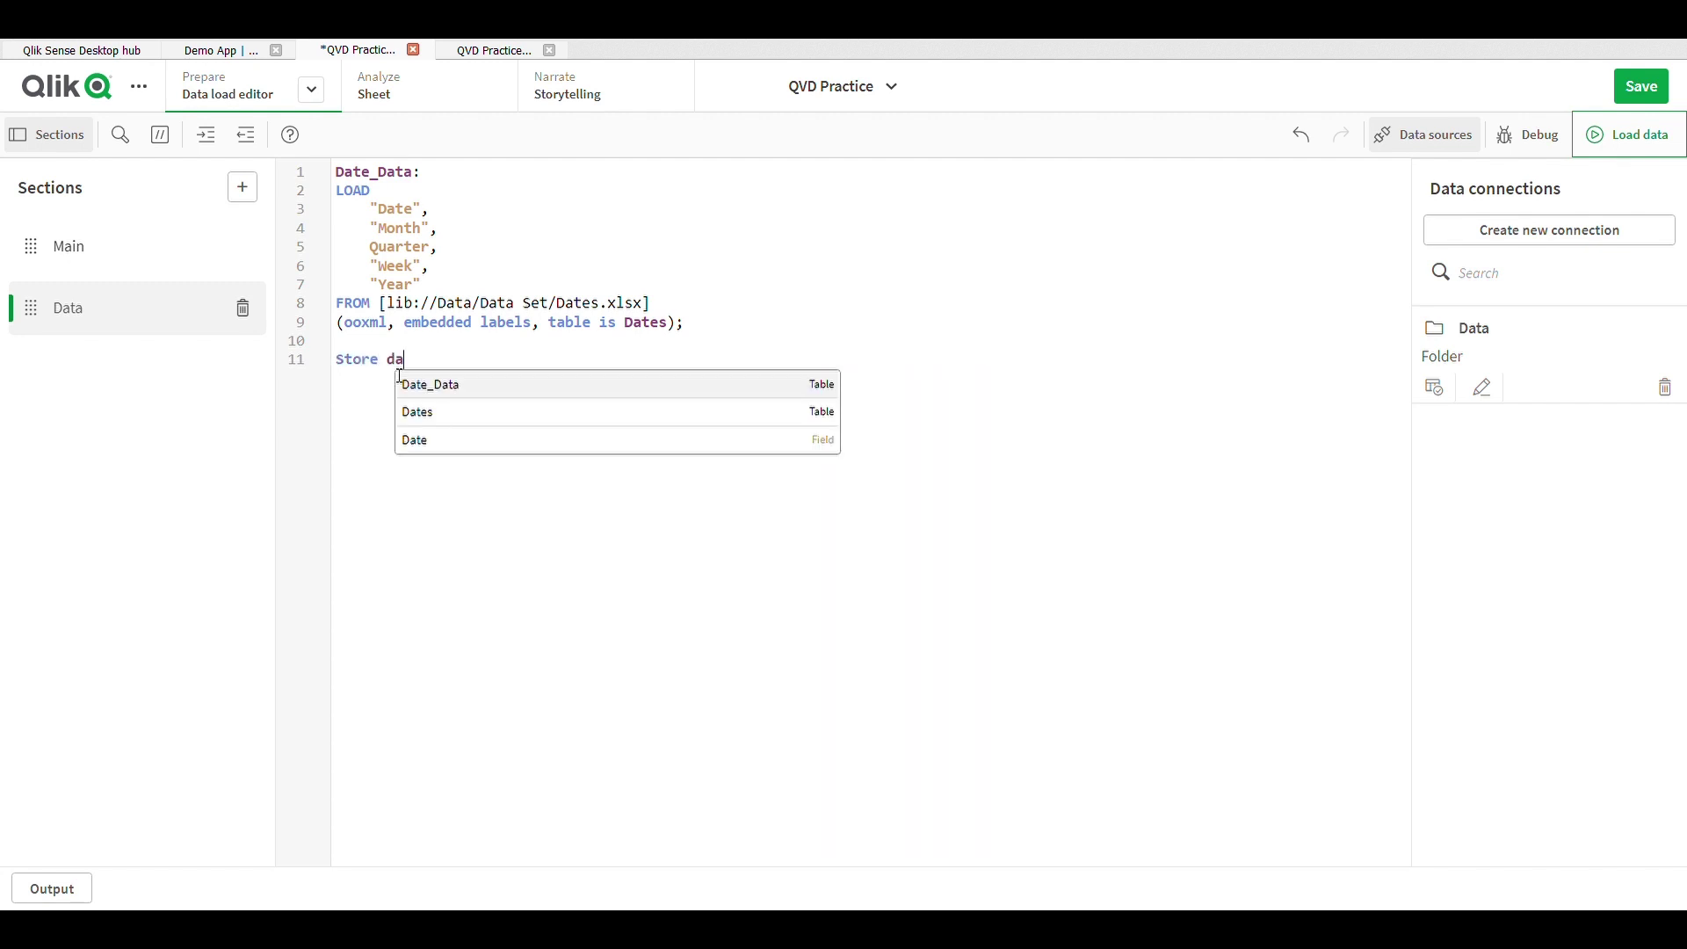
pyautogui.press('Return')
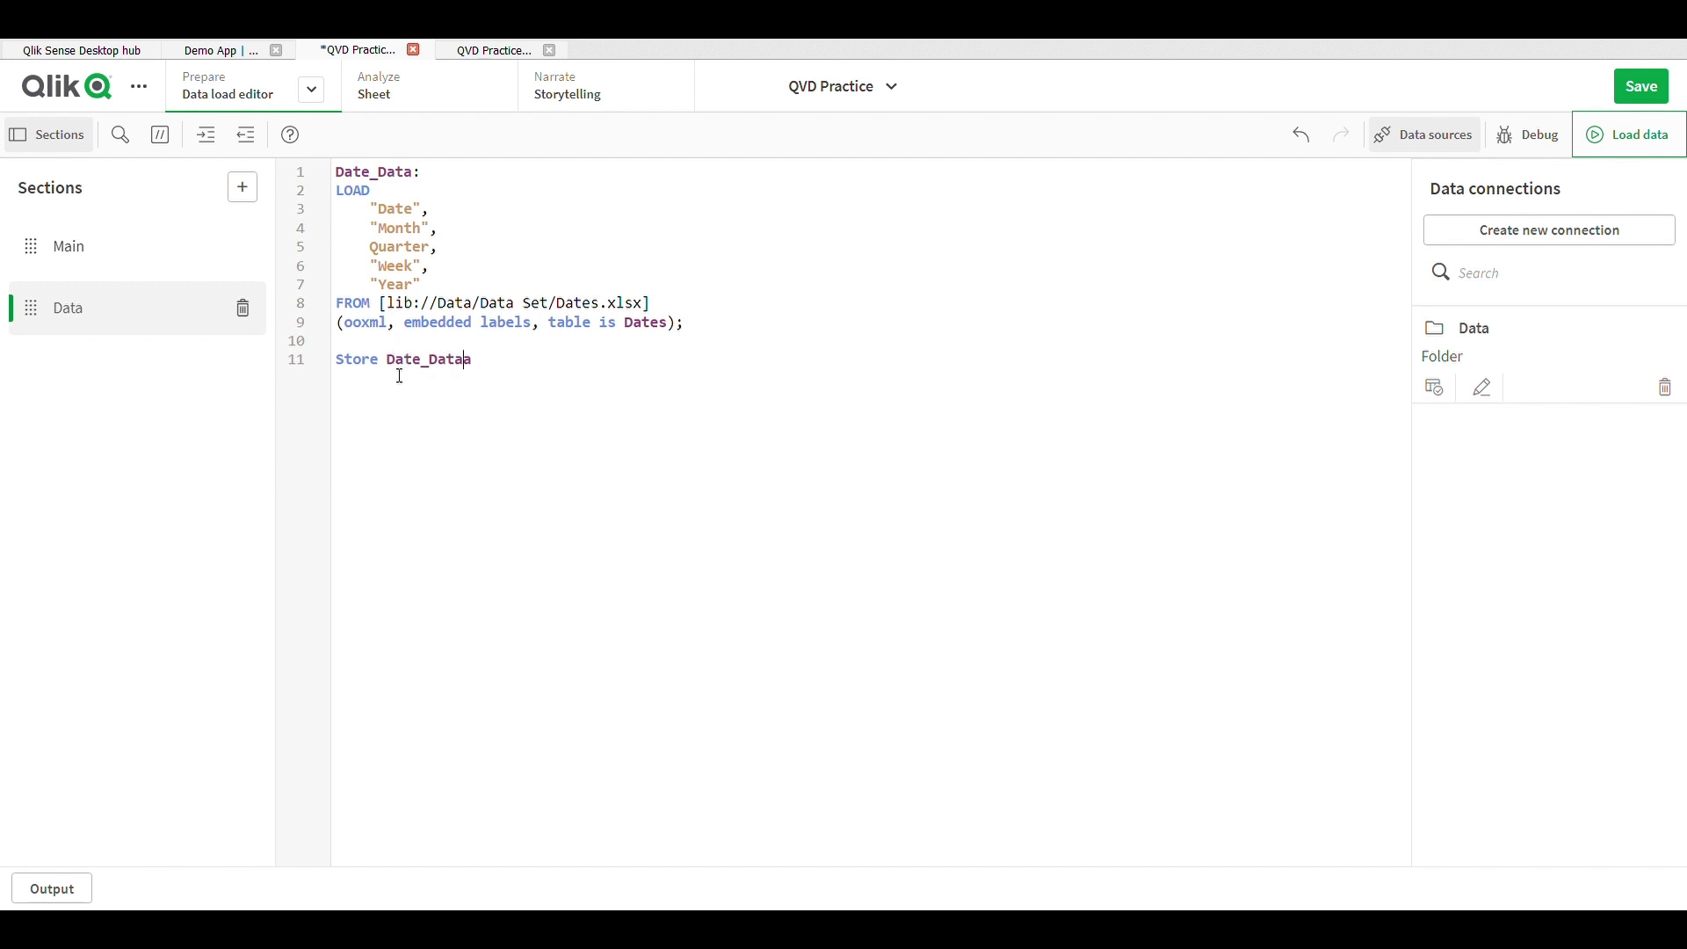
pyautogui.press('BackSpace')
pyautogui.write('into')
pyautogui.moveTo(384, 309); pyautogui.dragTo(651, 309)
pyautogui.hotkey('ctrl', 'c')
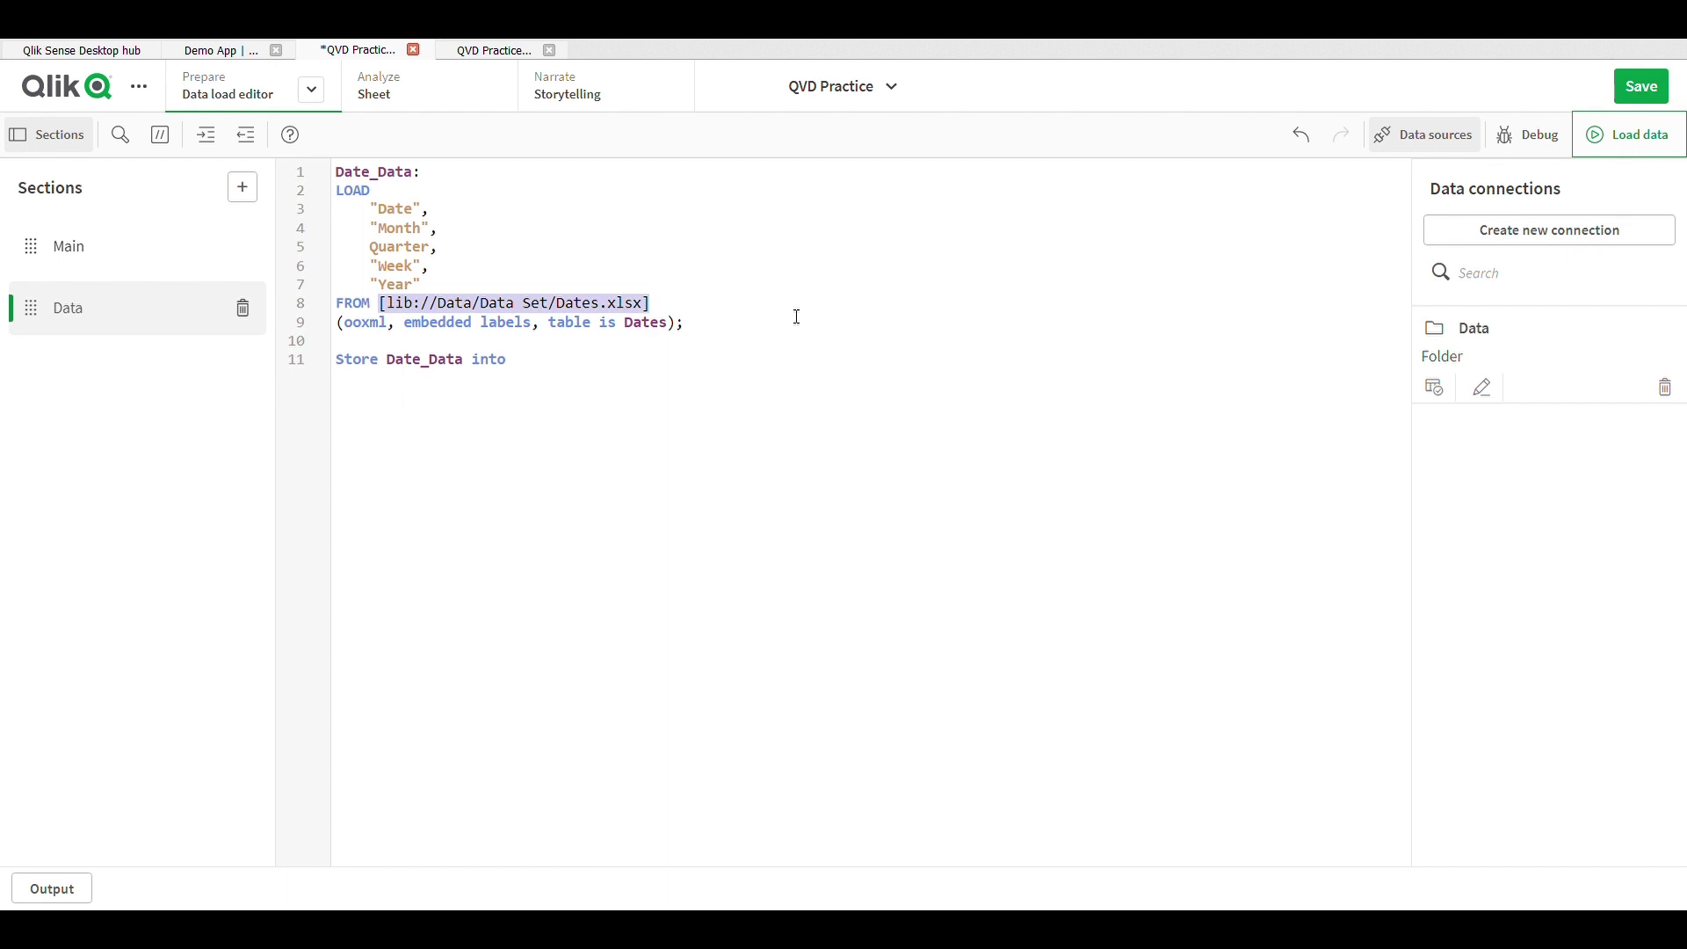
pyautogui.click(536, 381)
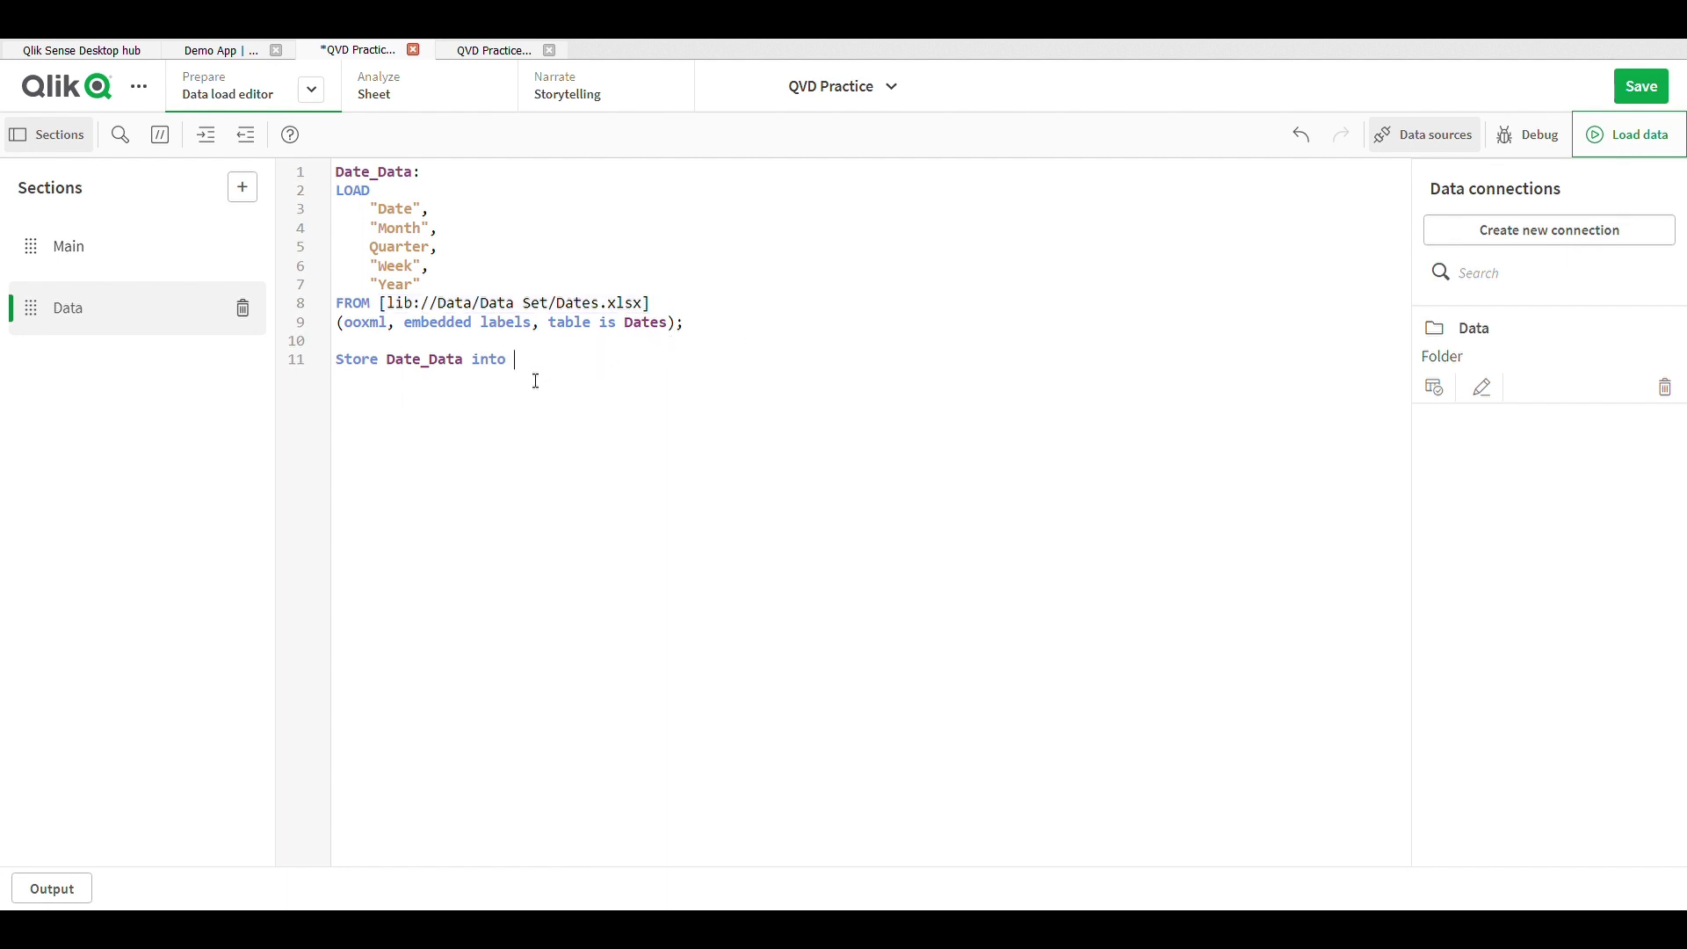
pyautogui.hotkey('ctrl', 'v')
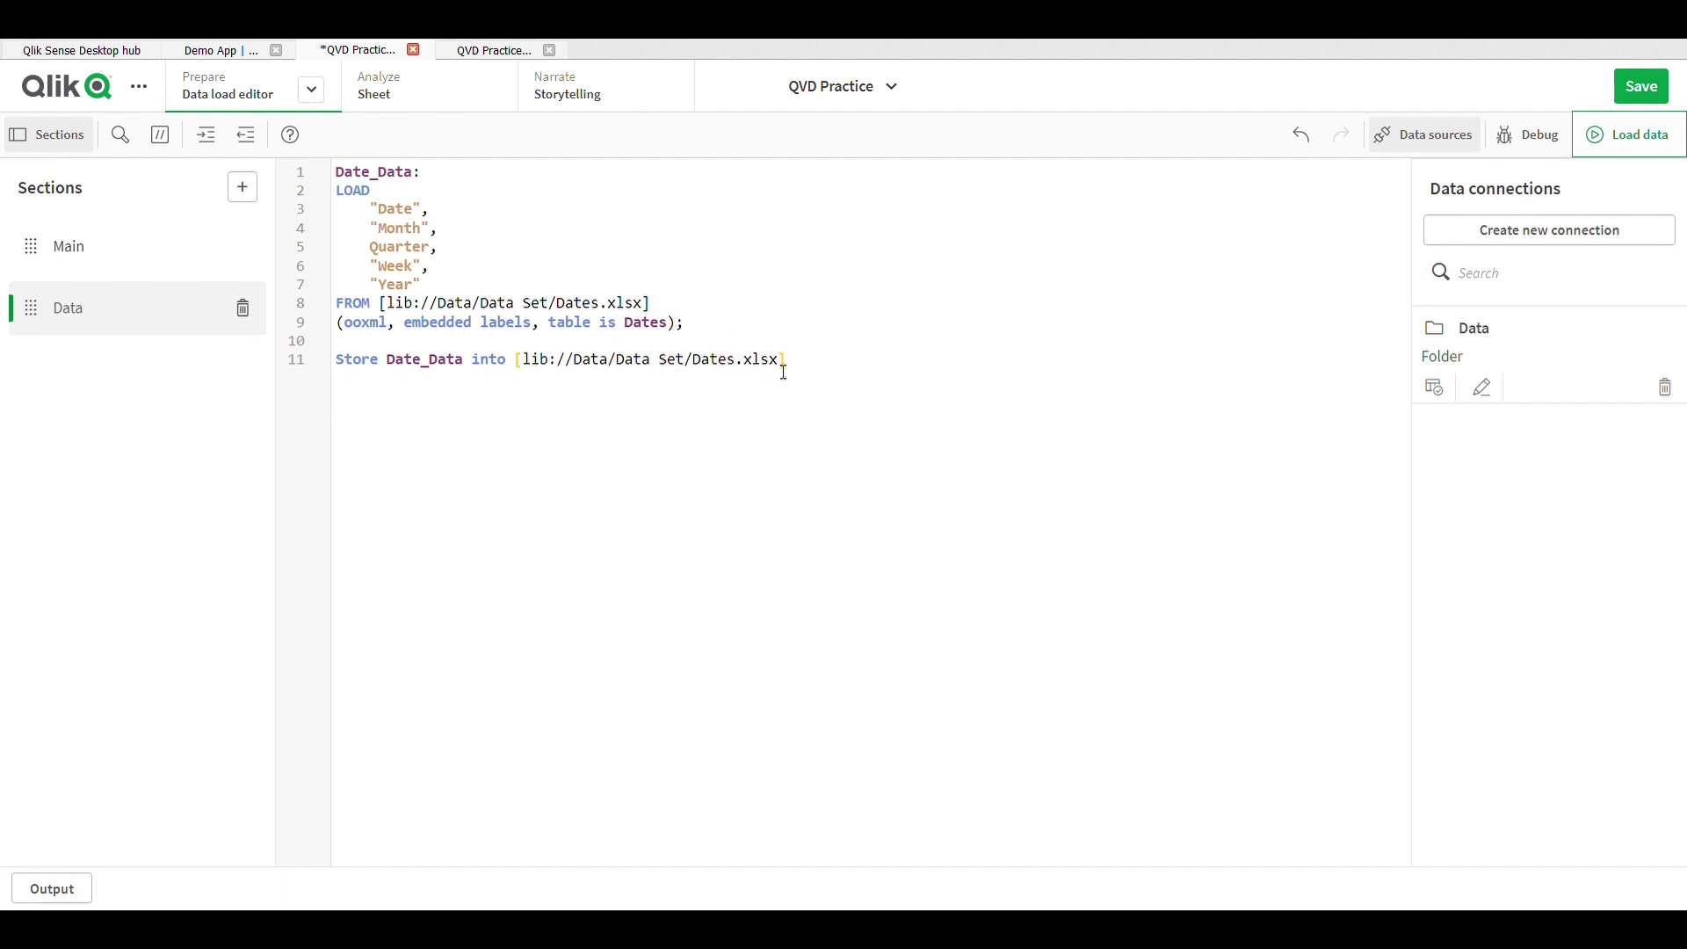
# Change the store target to Dates_Data_QVD.qvd and reload the script
pyautogui.click(745, 364)
pyautogui.write('_')
pyautogui.write('Data')
pyautogui.write('_')
pyautogui.write('QVD')
pyautogui.click(863, 373)
pyautogui.press('Right')
pyautogui.press('Right')
pyautogui.press('Right')
pyautogui.press('Right')
pyautogui.press('Right')
pyautogui.press('BackSpace')
pyautogui.press('BackSpace')
pyautogui.press('BackSpace')
pyautogui.press('BackSpace')
pyautogui.write('qvd')
pyautogui.click(1683, 133)
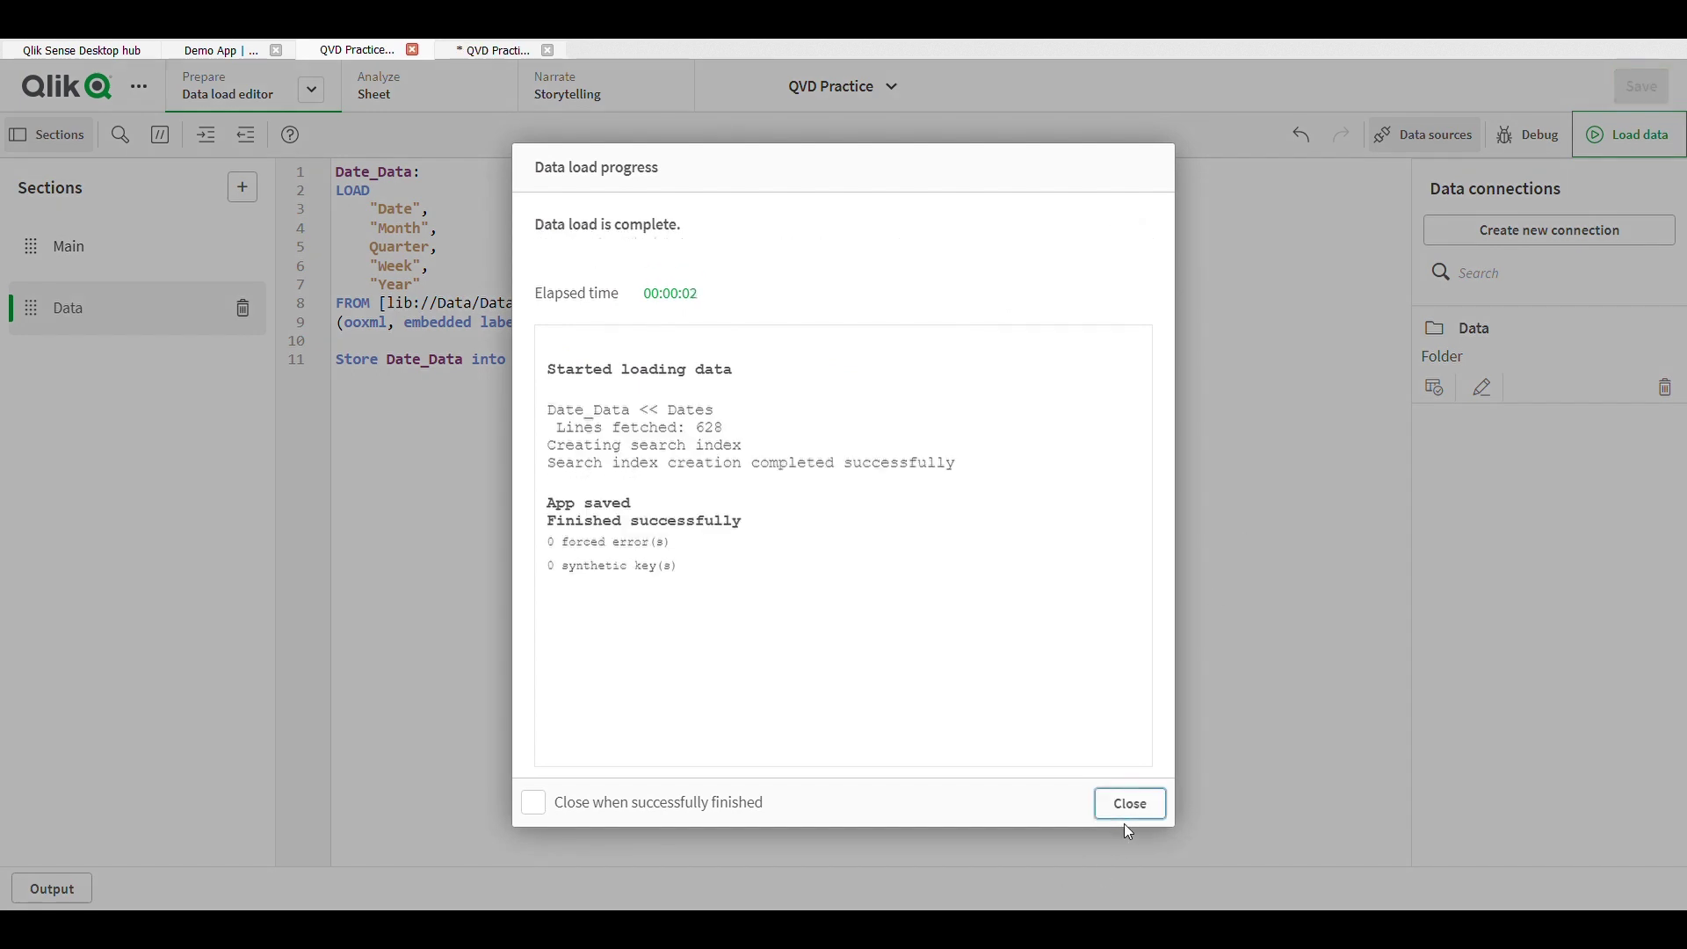
pyautogui.click(1136, 801)
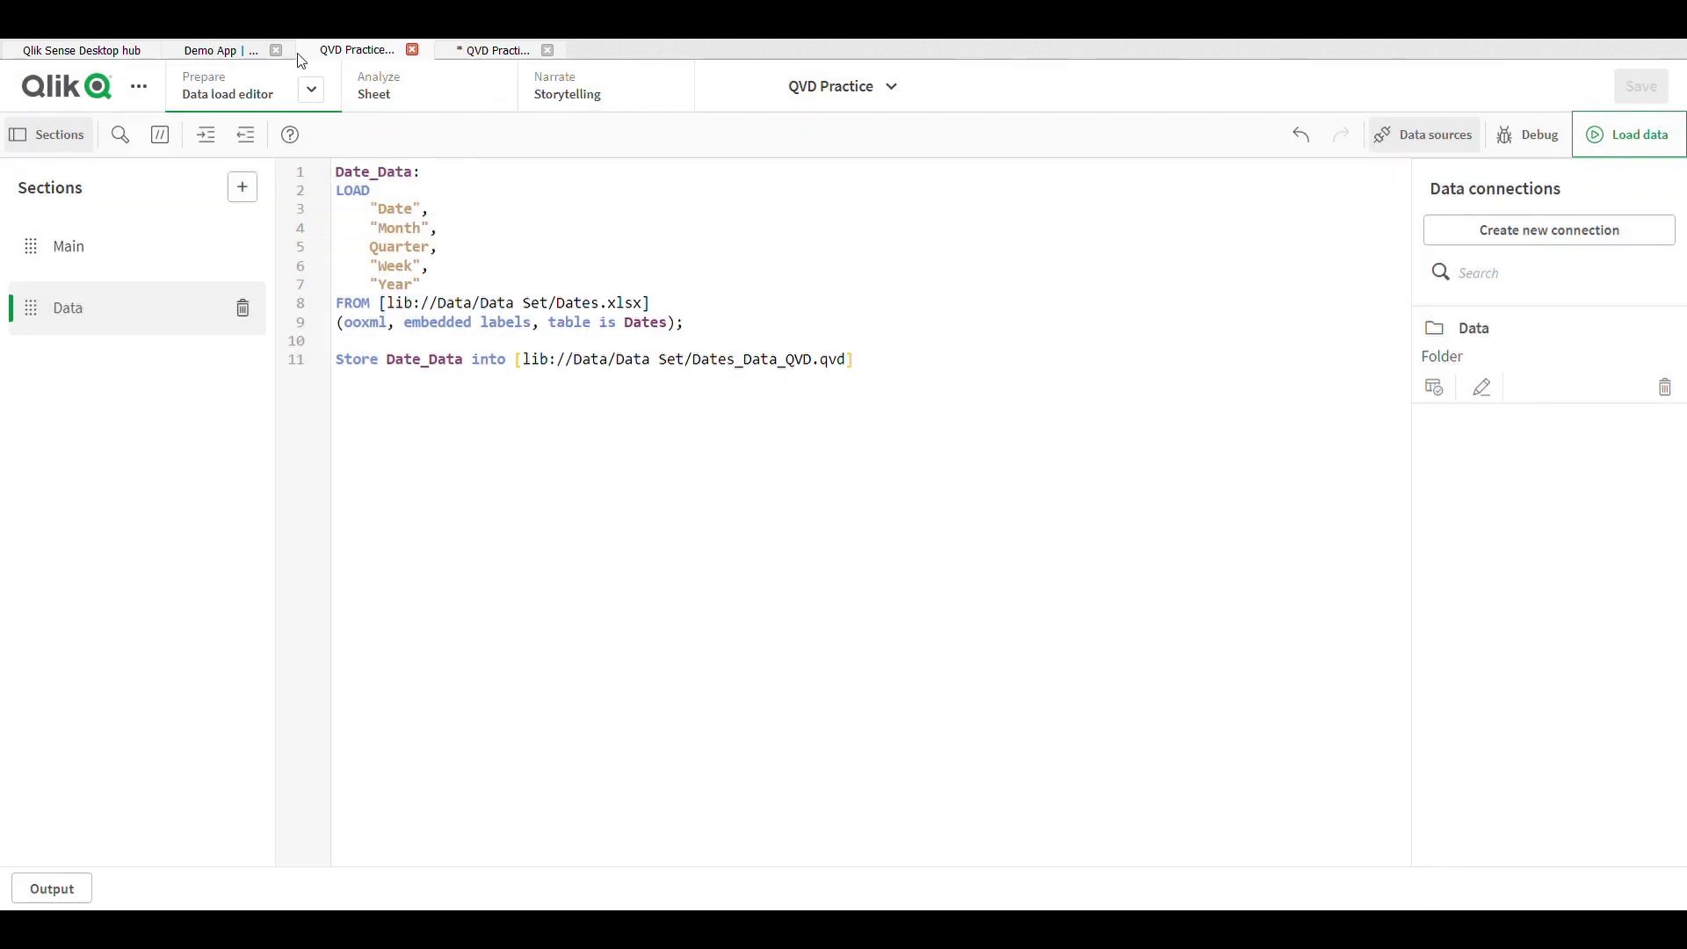
# Insert a LOAD of Date, Month, Quarter, Week and Year from Data Set/Dates_Data_QVD.qvd
pyautogui.click(1434, 389)
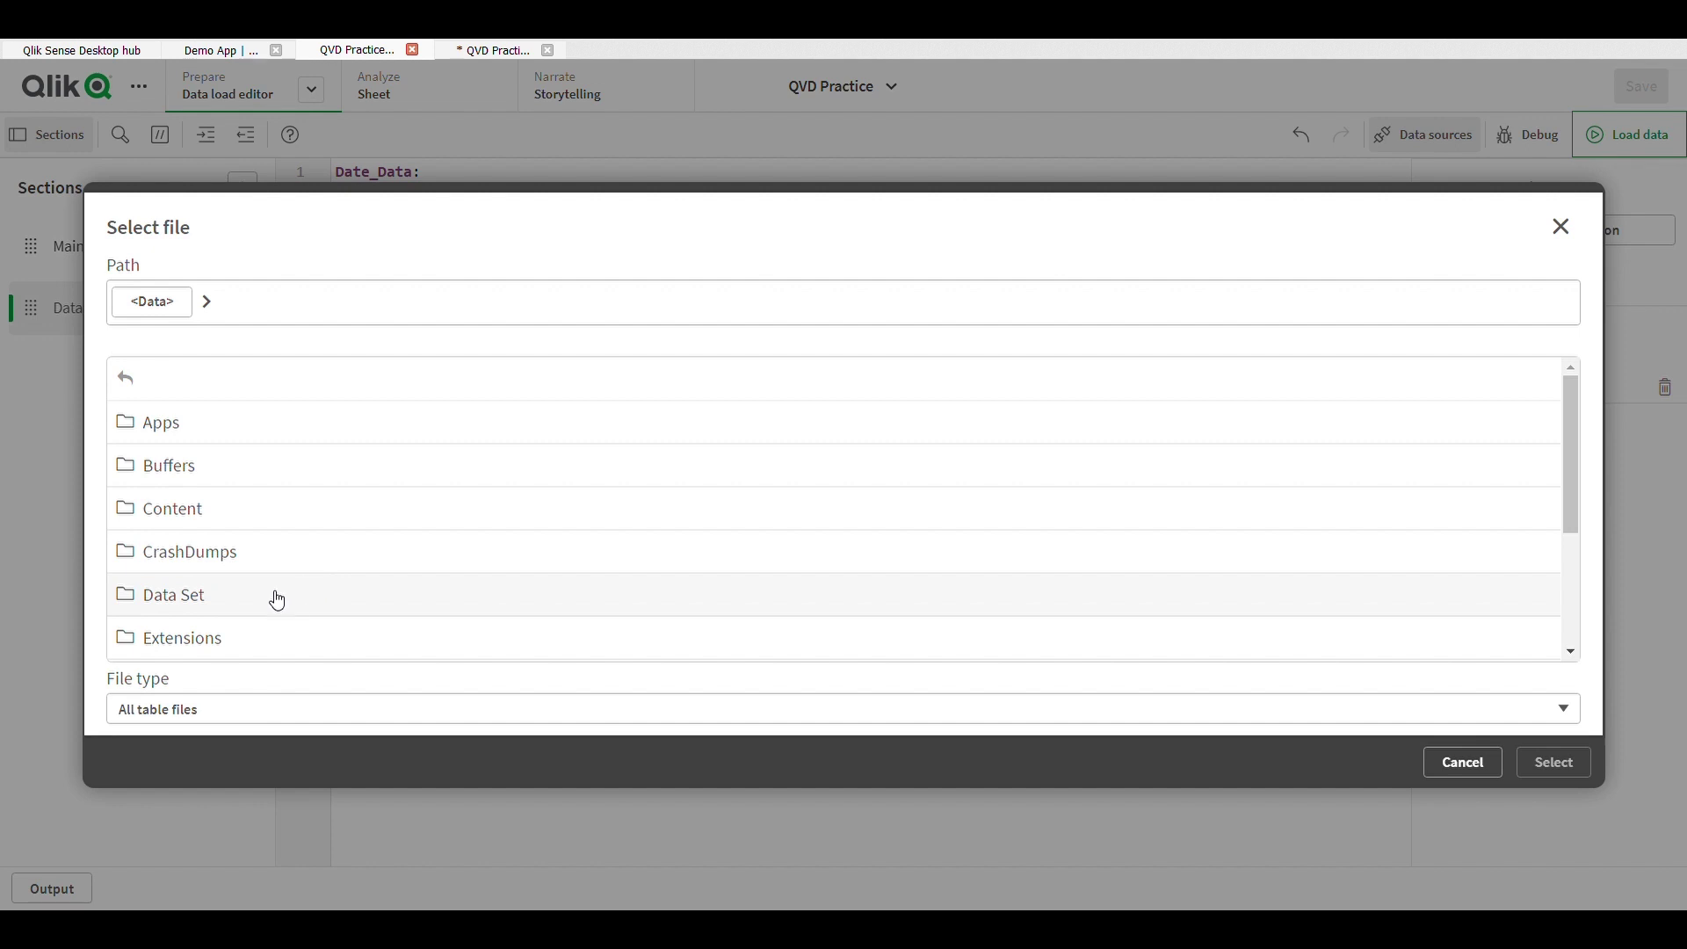
pyautogui.scroll(-3, 275, 597)
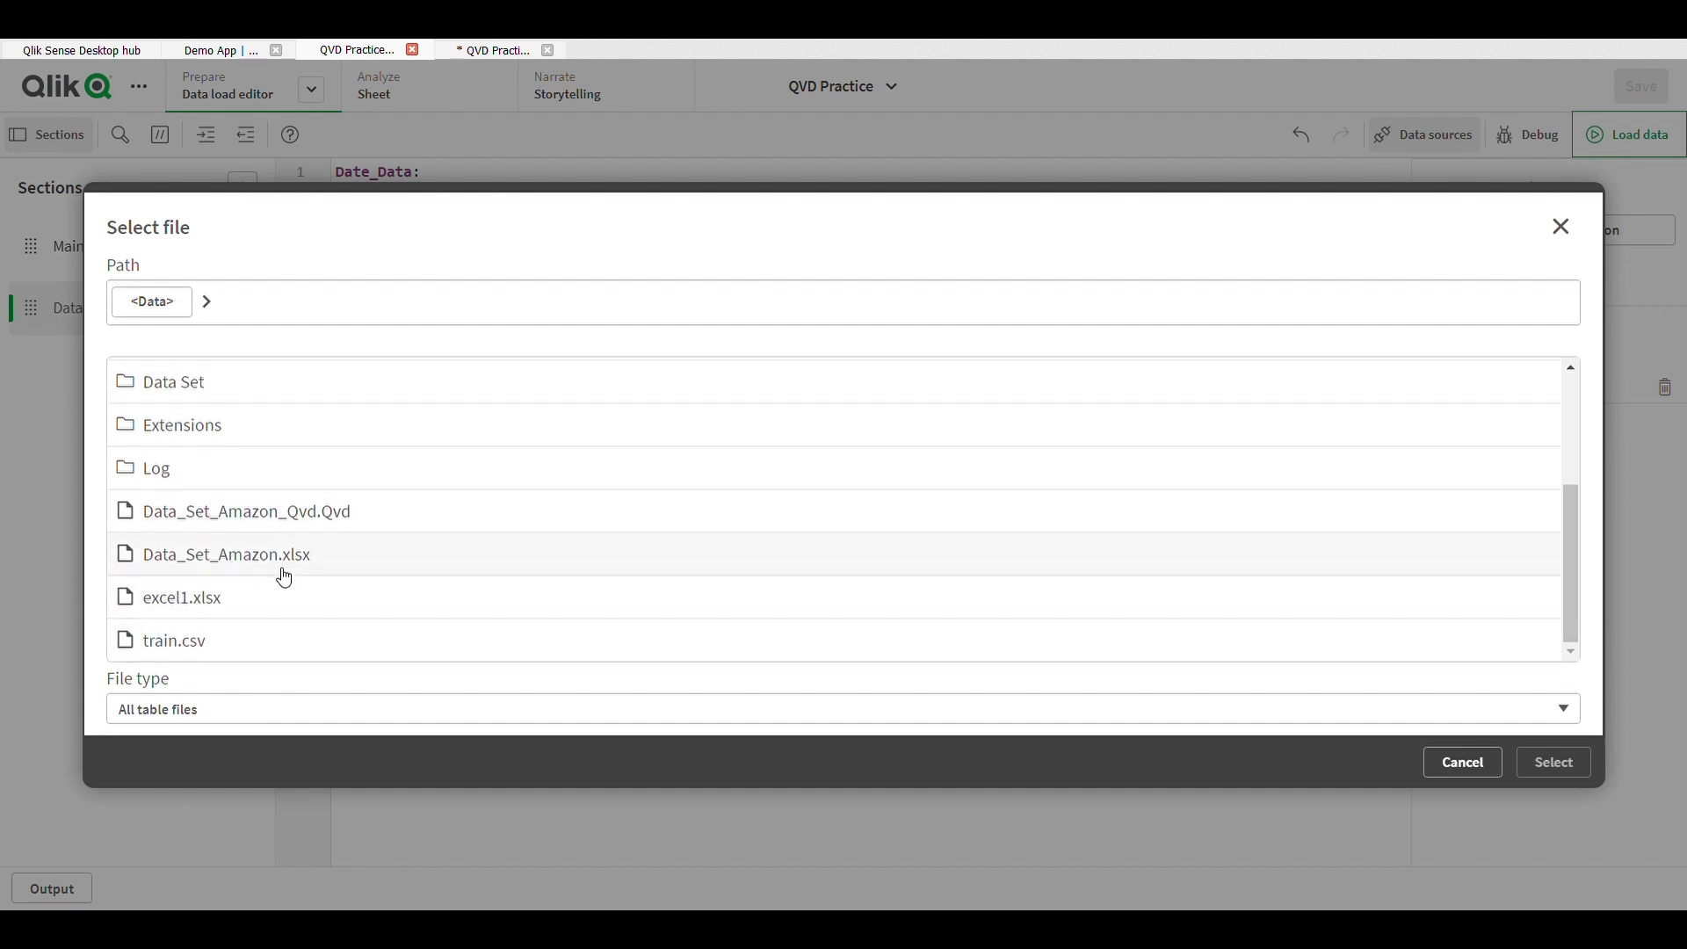
pyautogui.scroll(2, 282, 573)
pyautogui.click(182, 473)
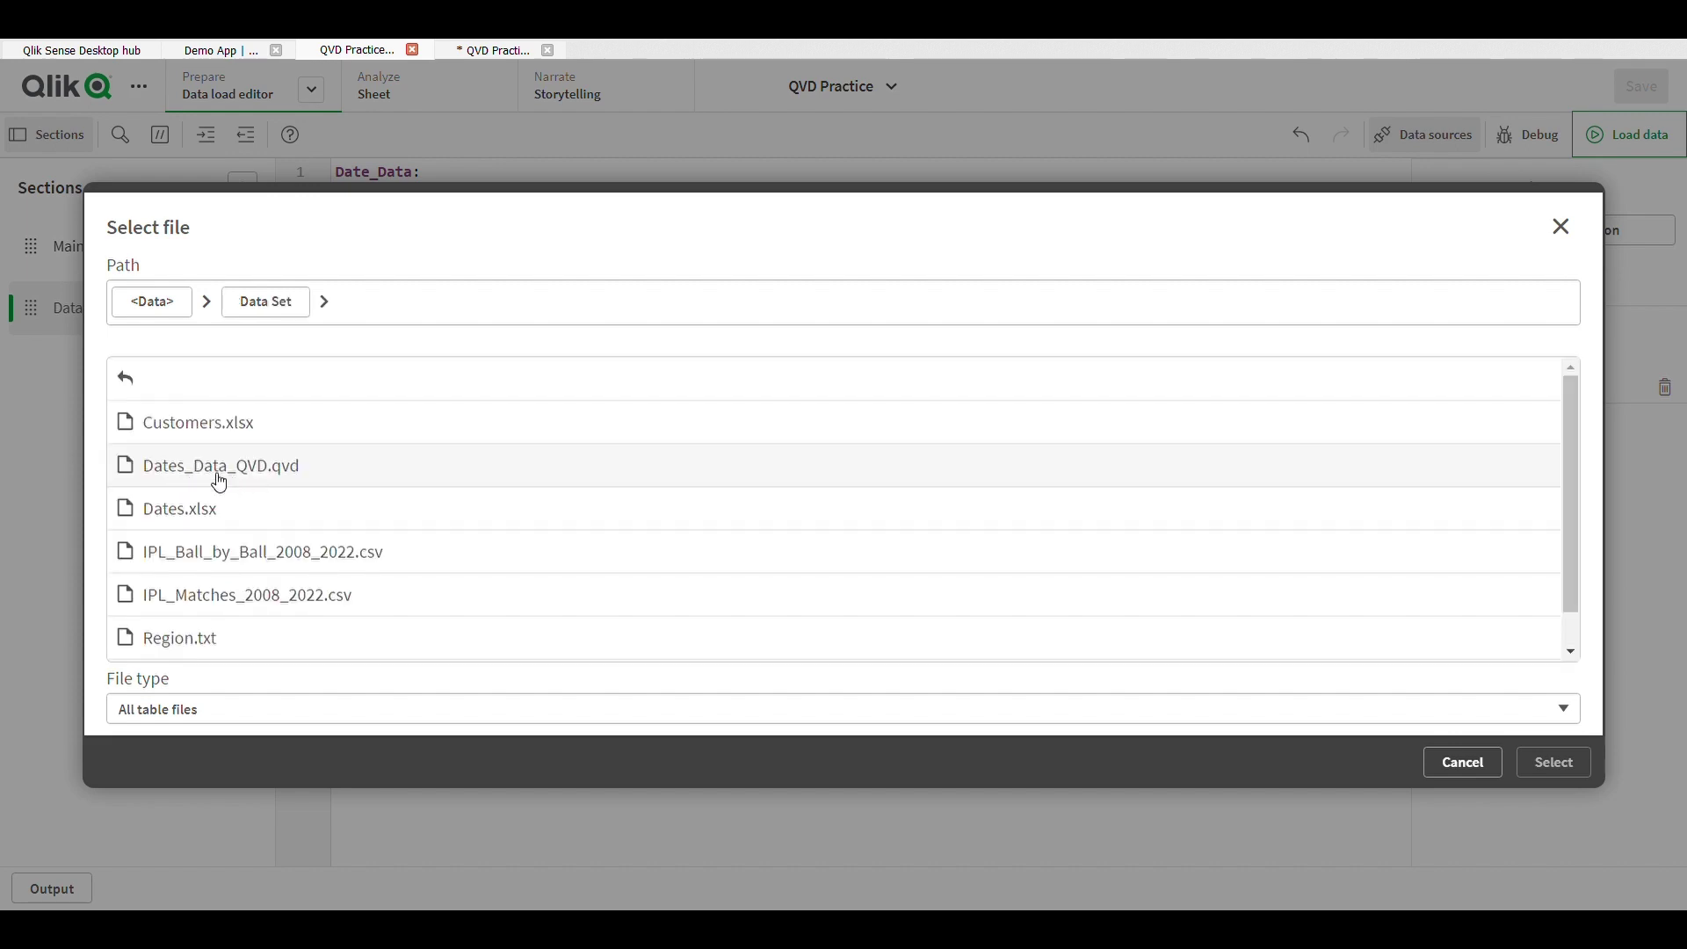
pyautogui.click(330, 709)
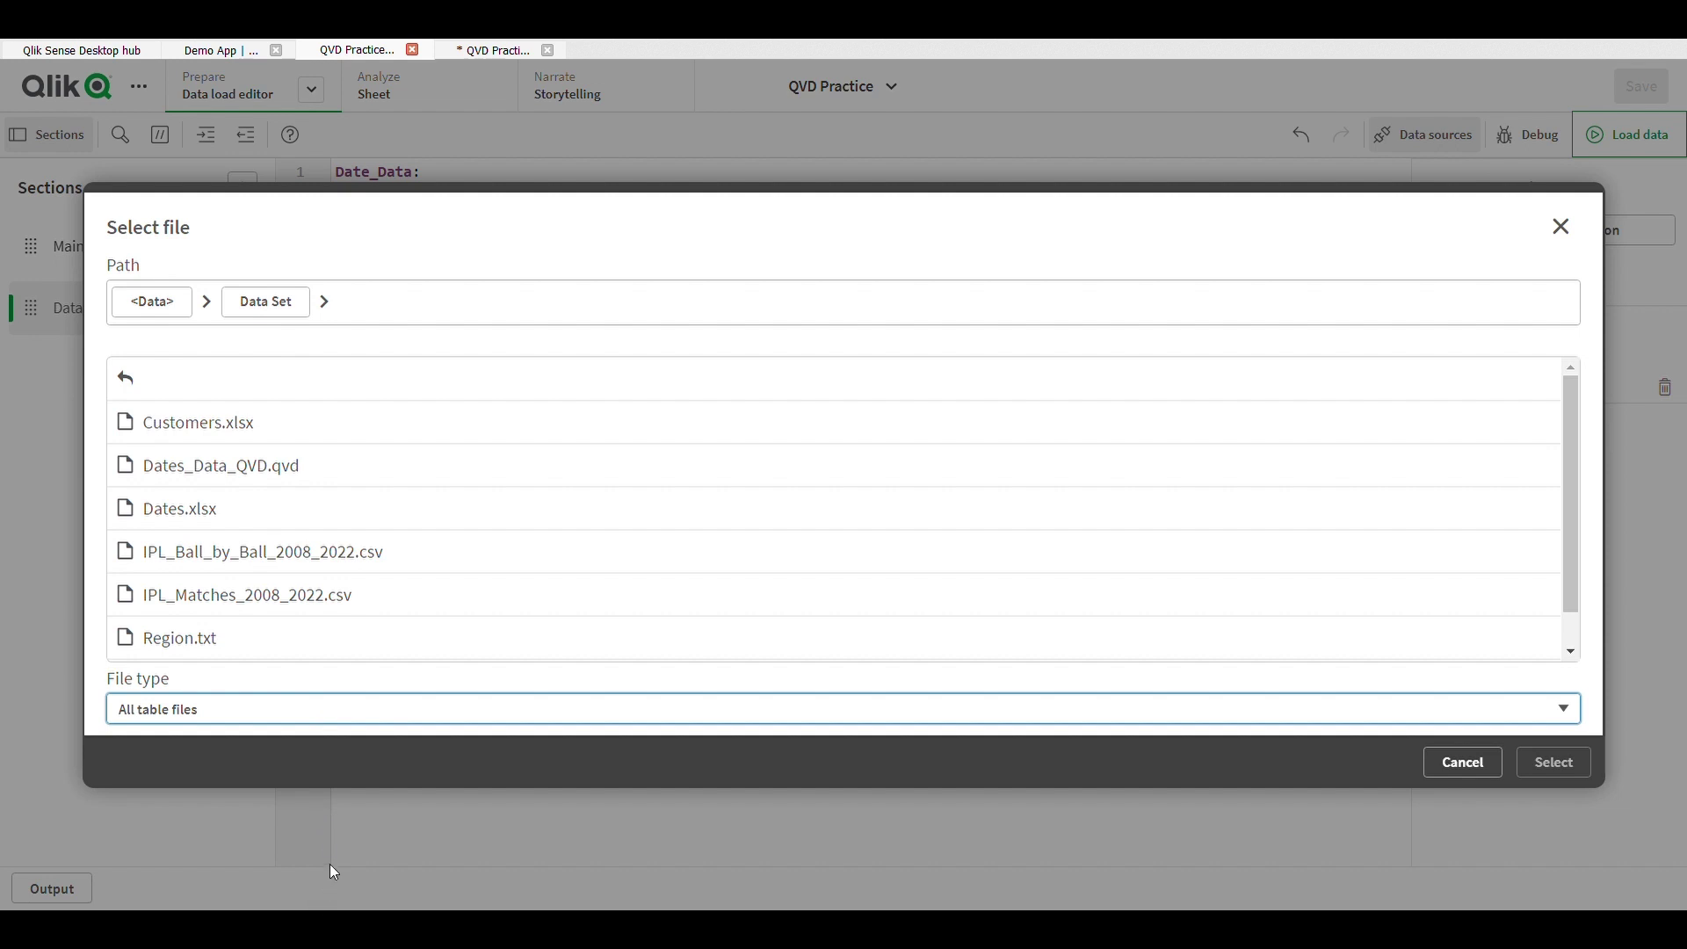
pyautogui.click(347, 848)
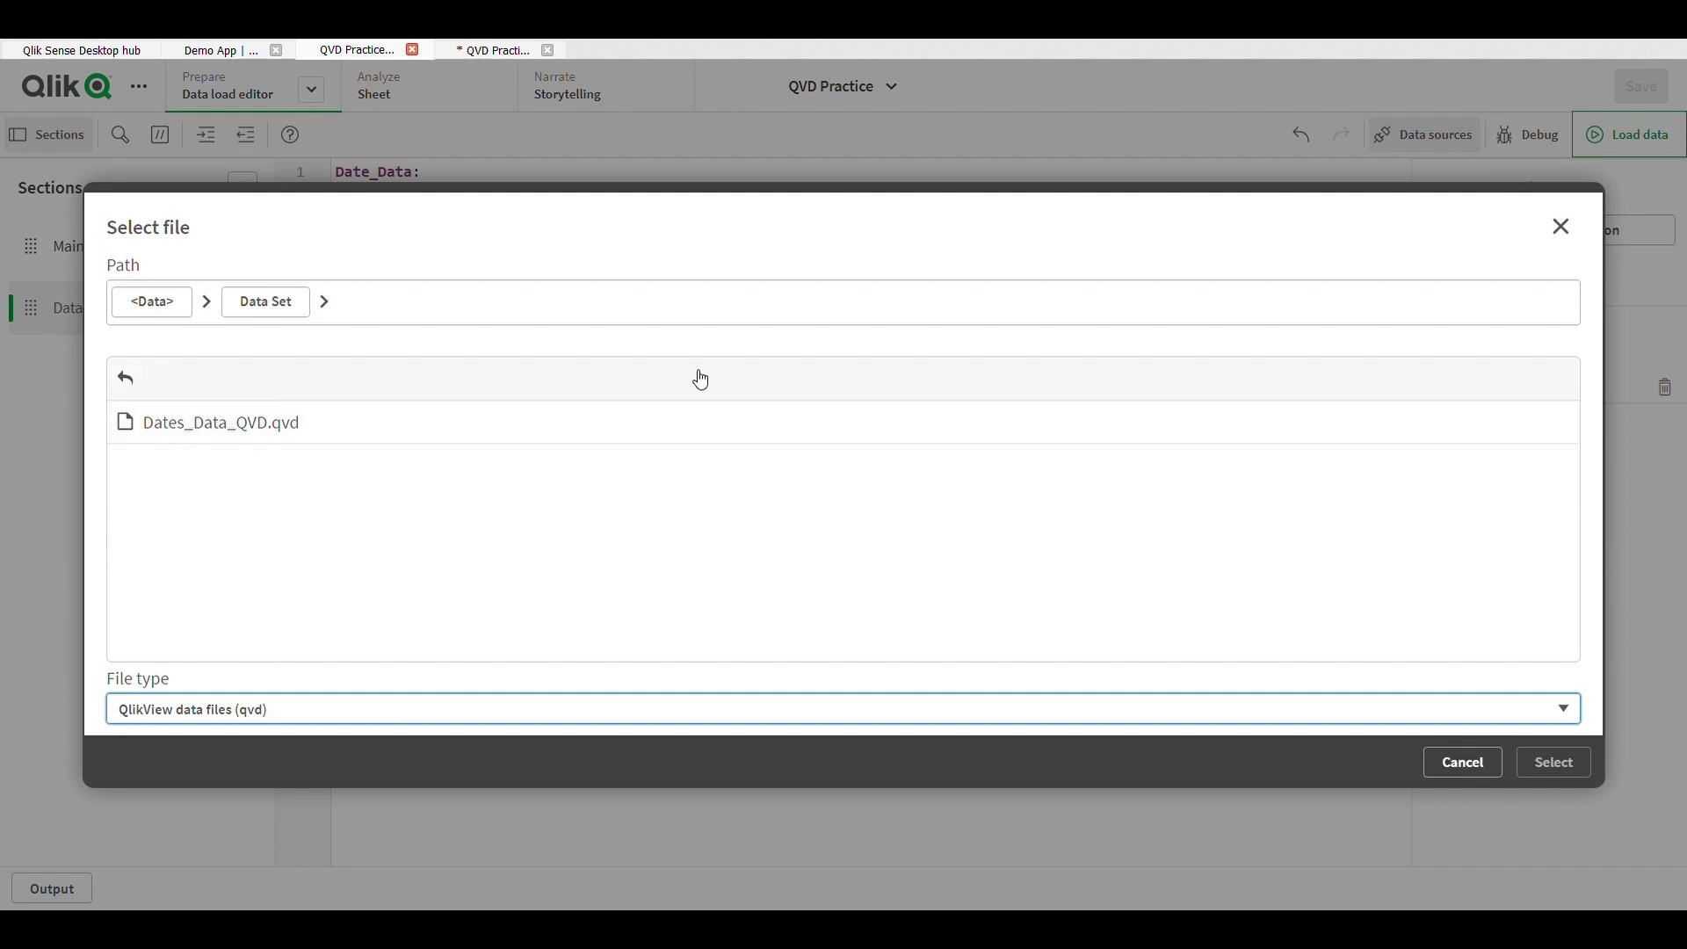
pyautogui.click(858, 425)
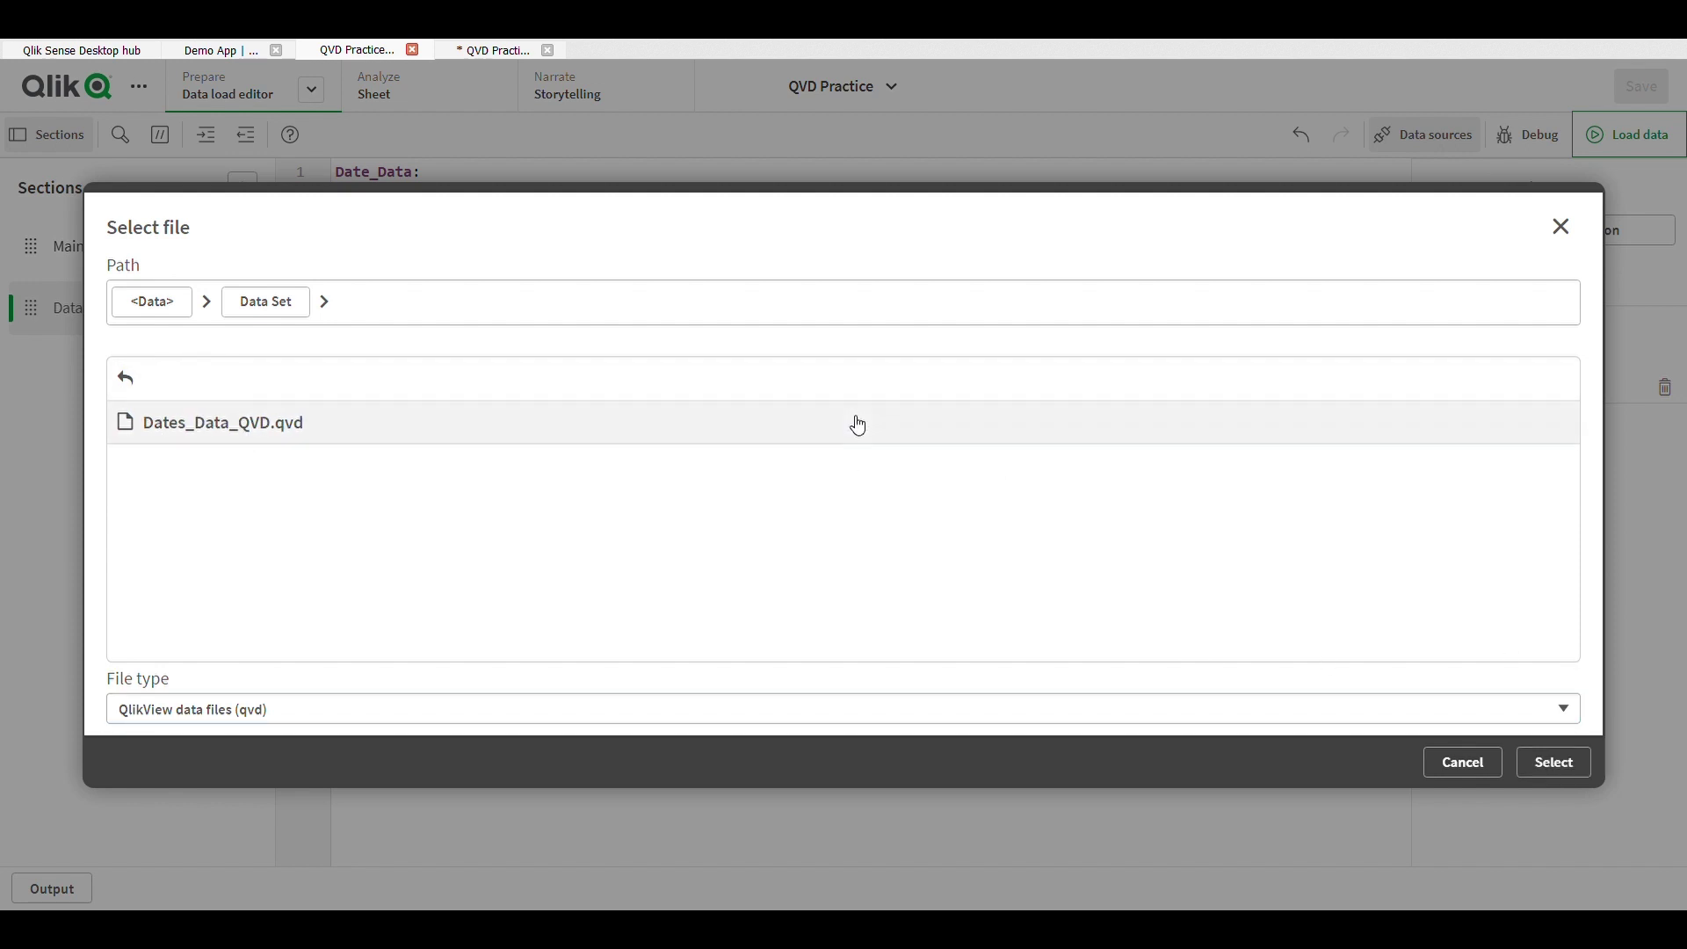
pyautogui.click(1569, 772)
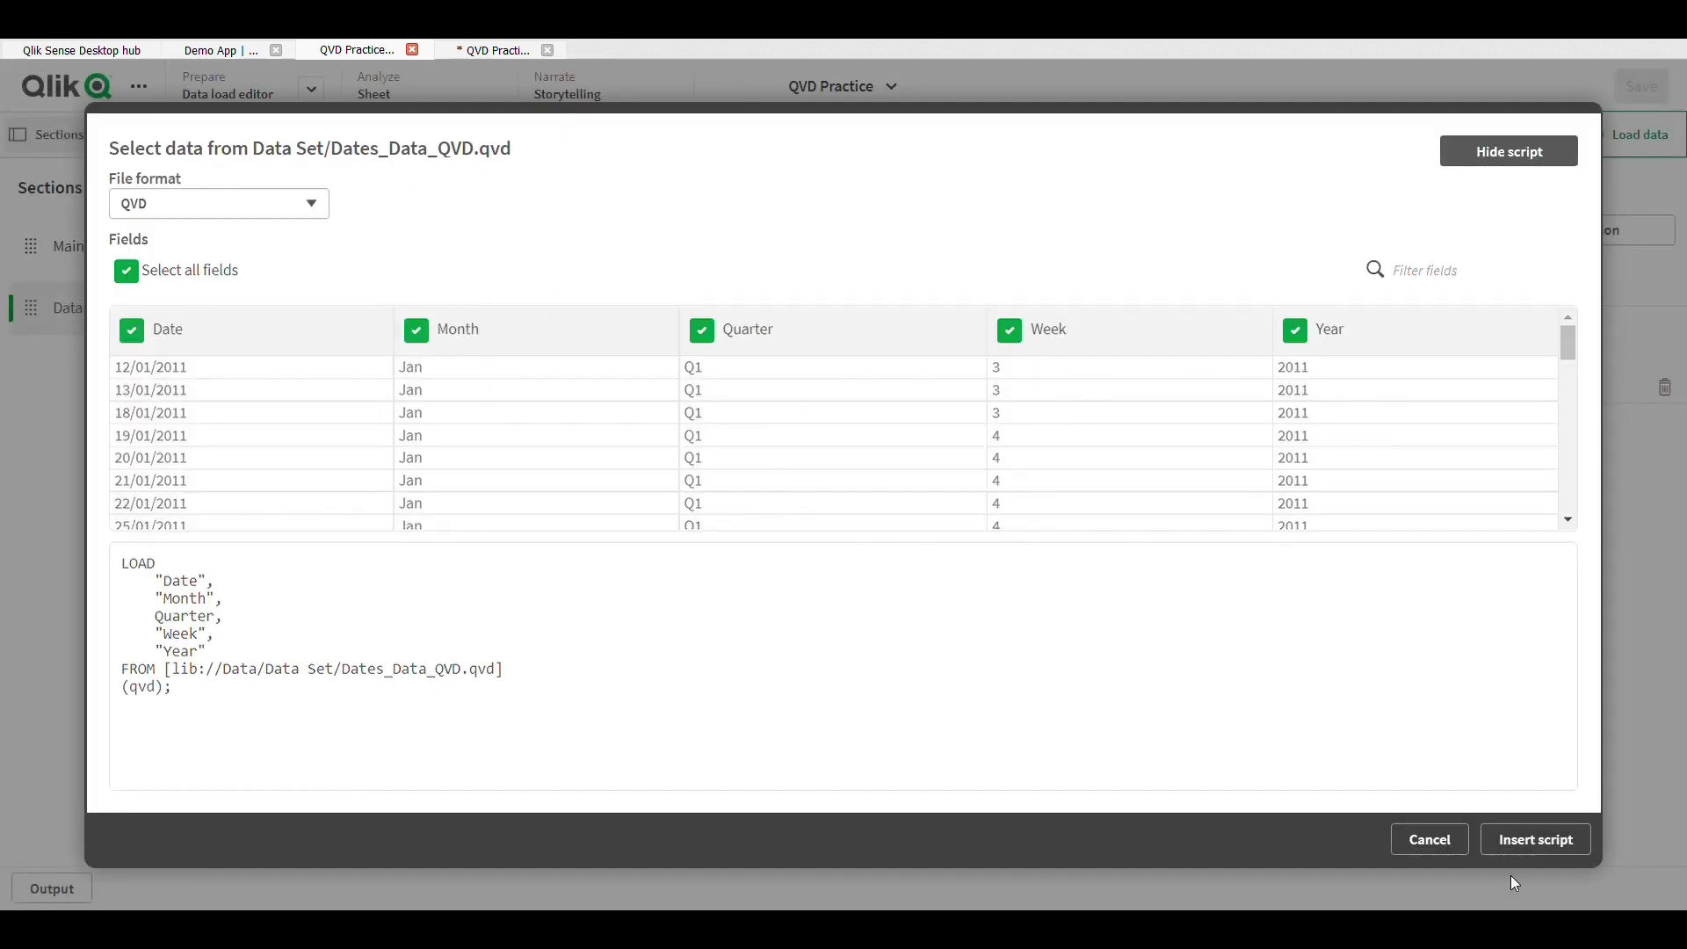
pyautogui.click(1533, 841)
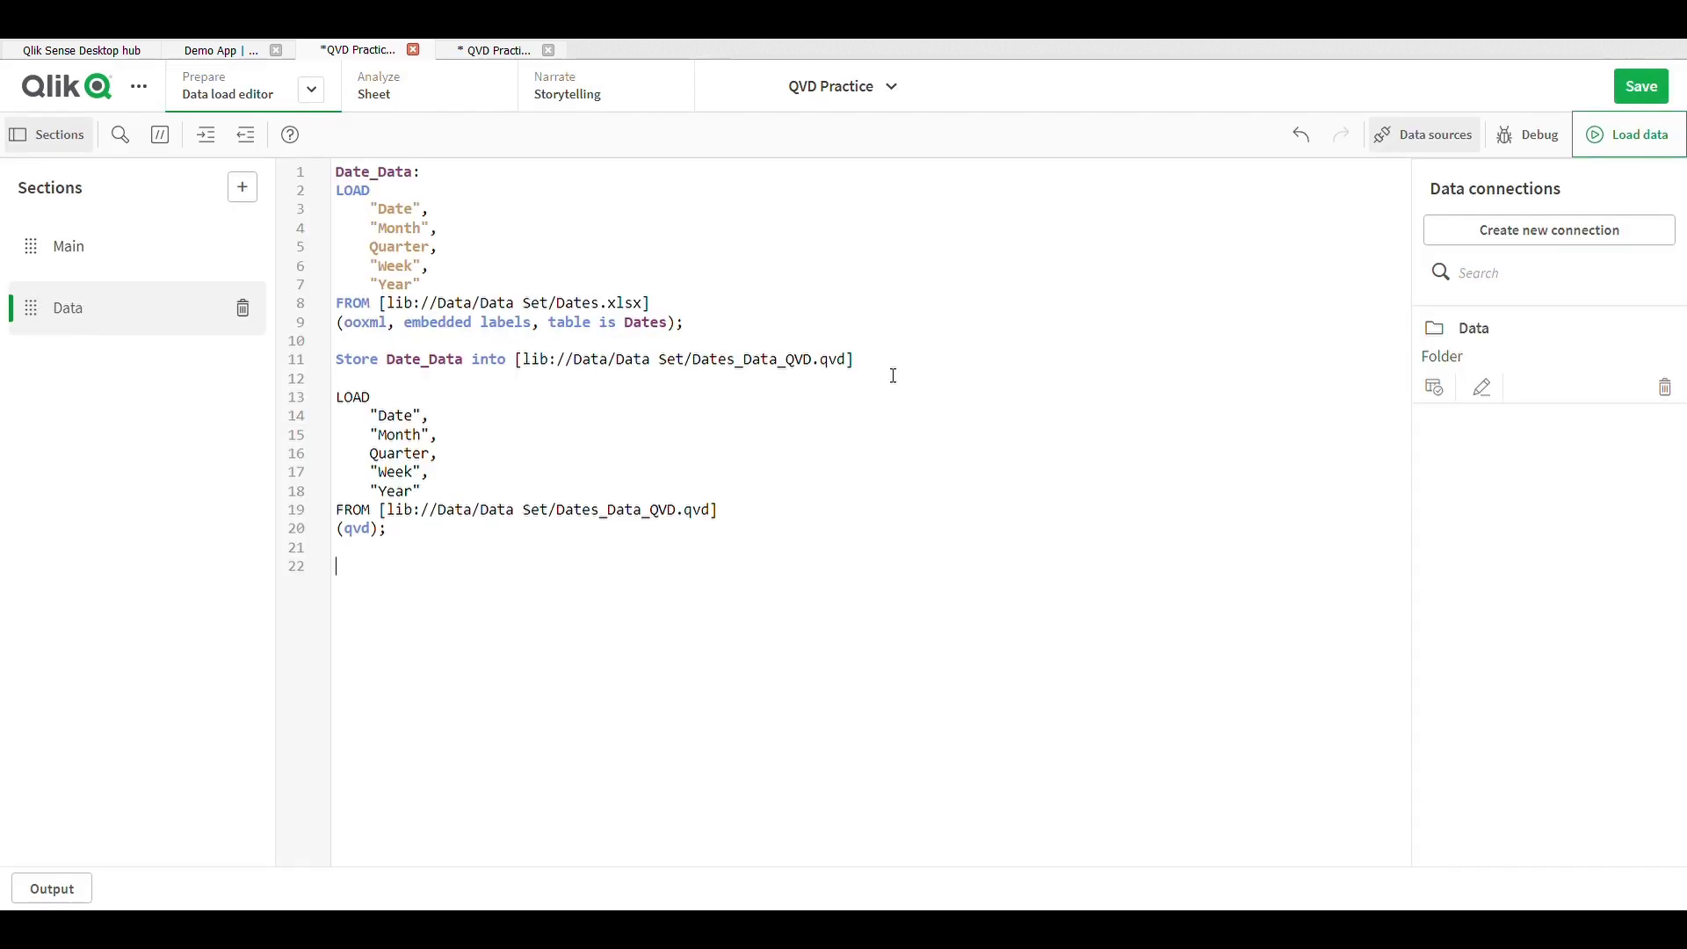
pyautogui.moveTo(890, 372); pyautogui.dragTo(329, 187)
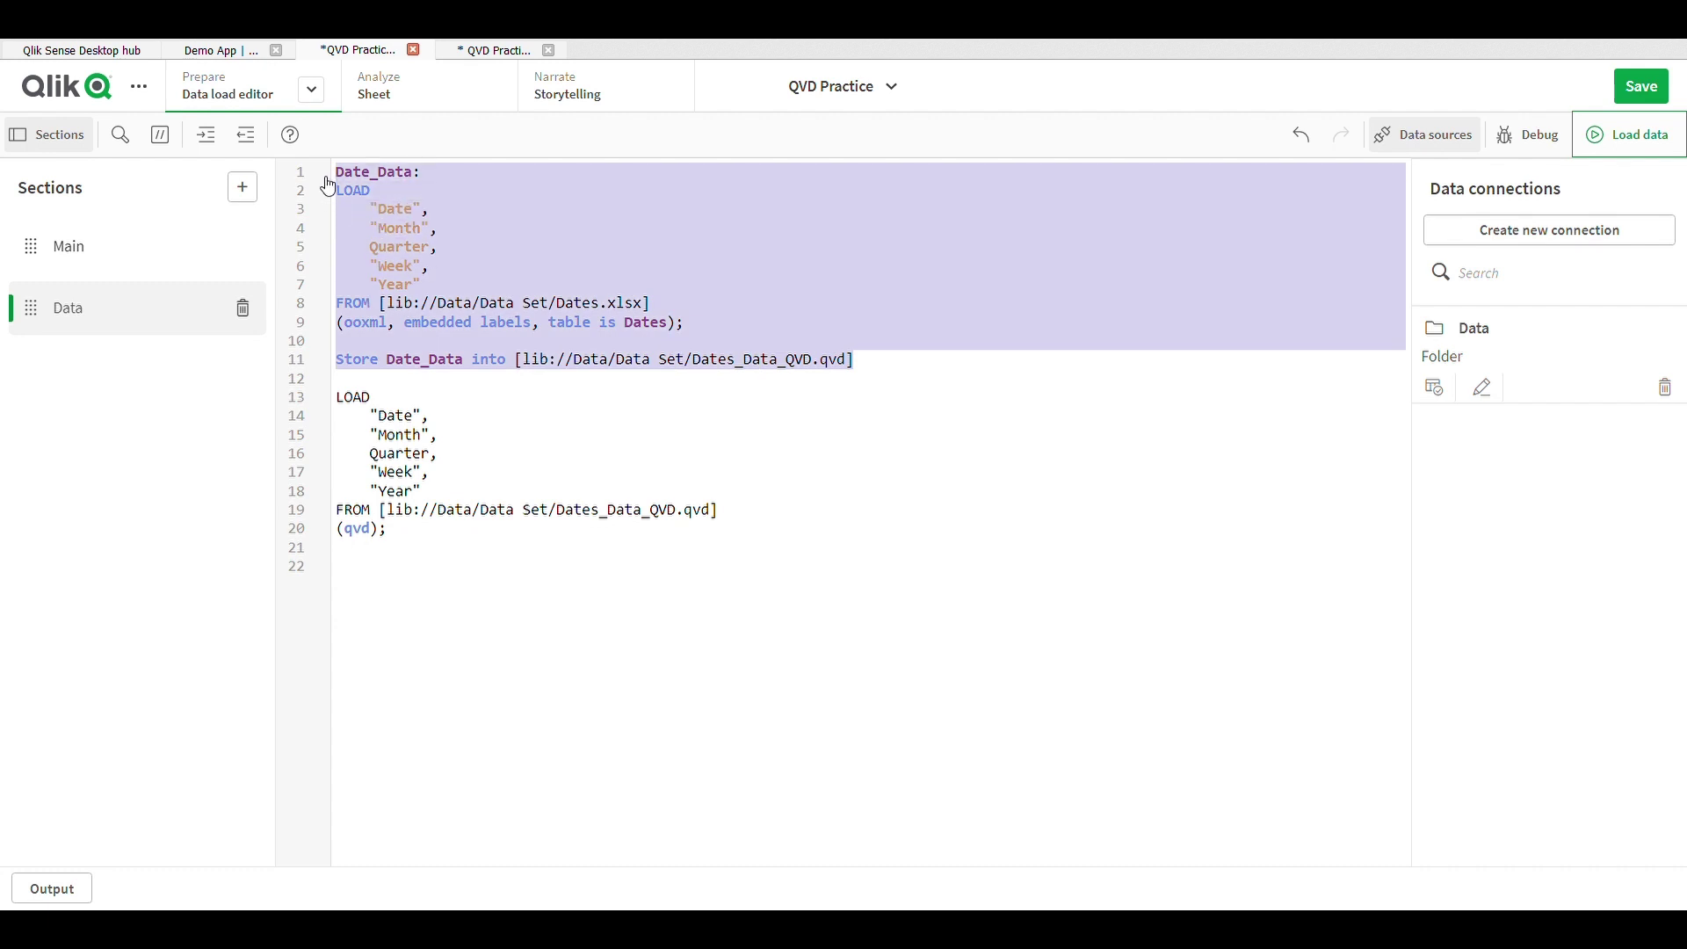
# Comment out script lines 1–11 and reload the 628 rows from the QVD alone
pyautogui.click(161, 136)
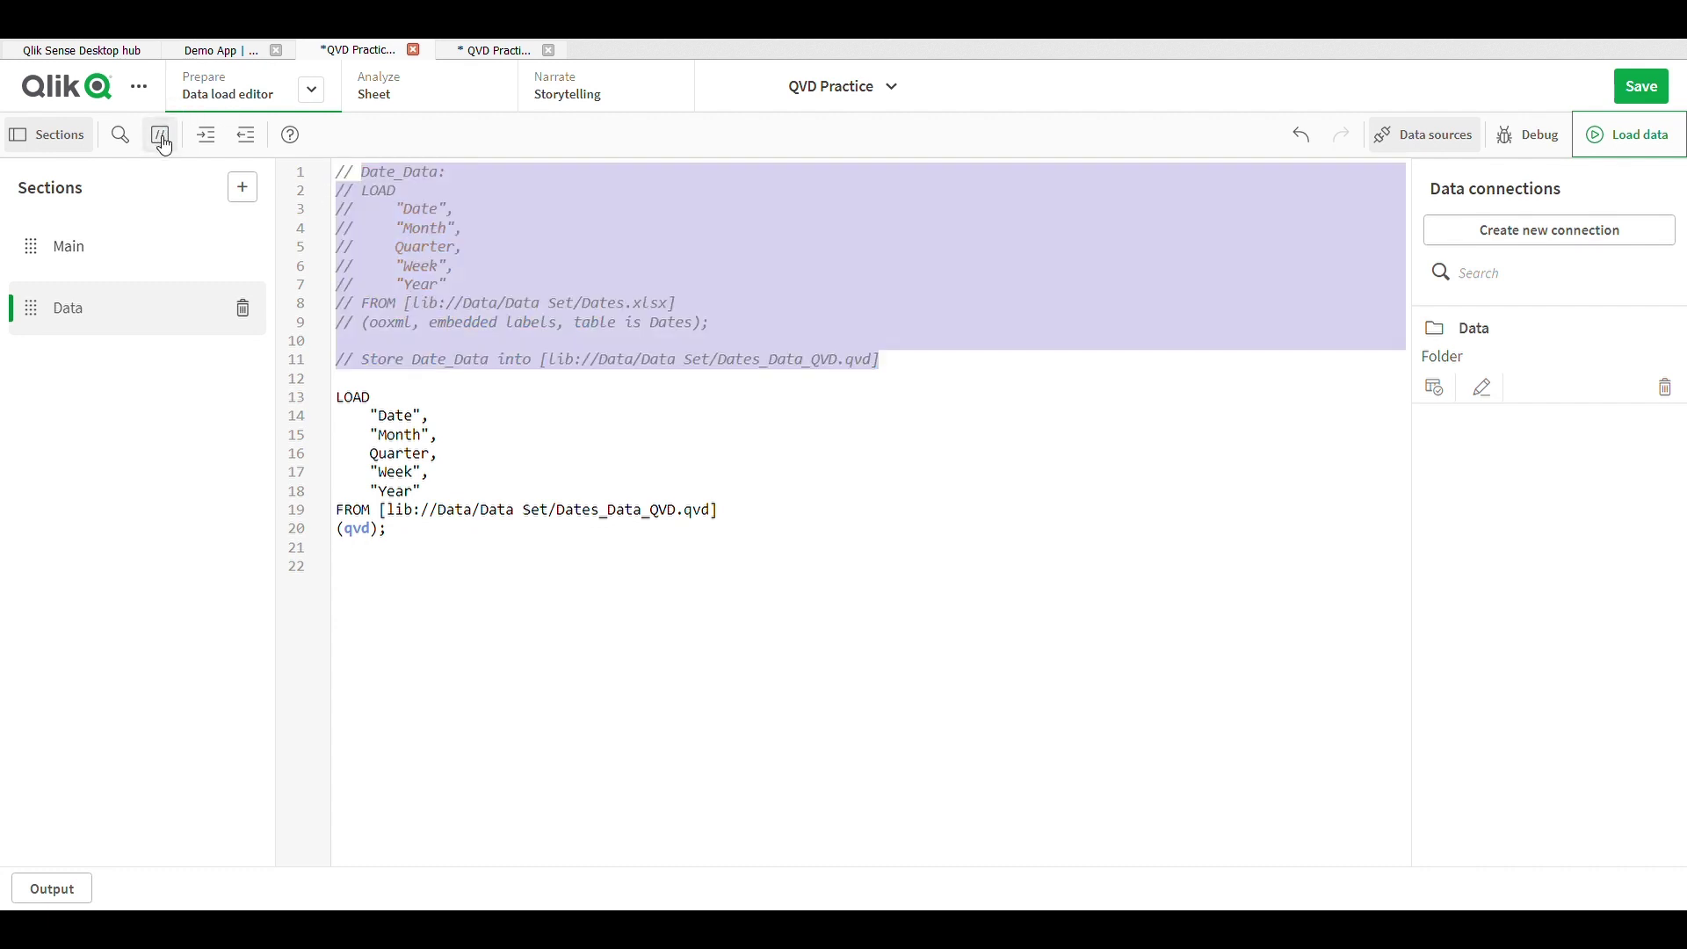
pyautogui.click(849, 543)
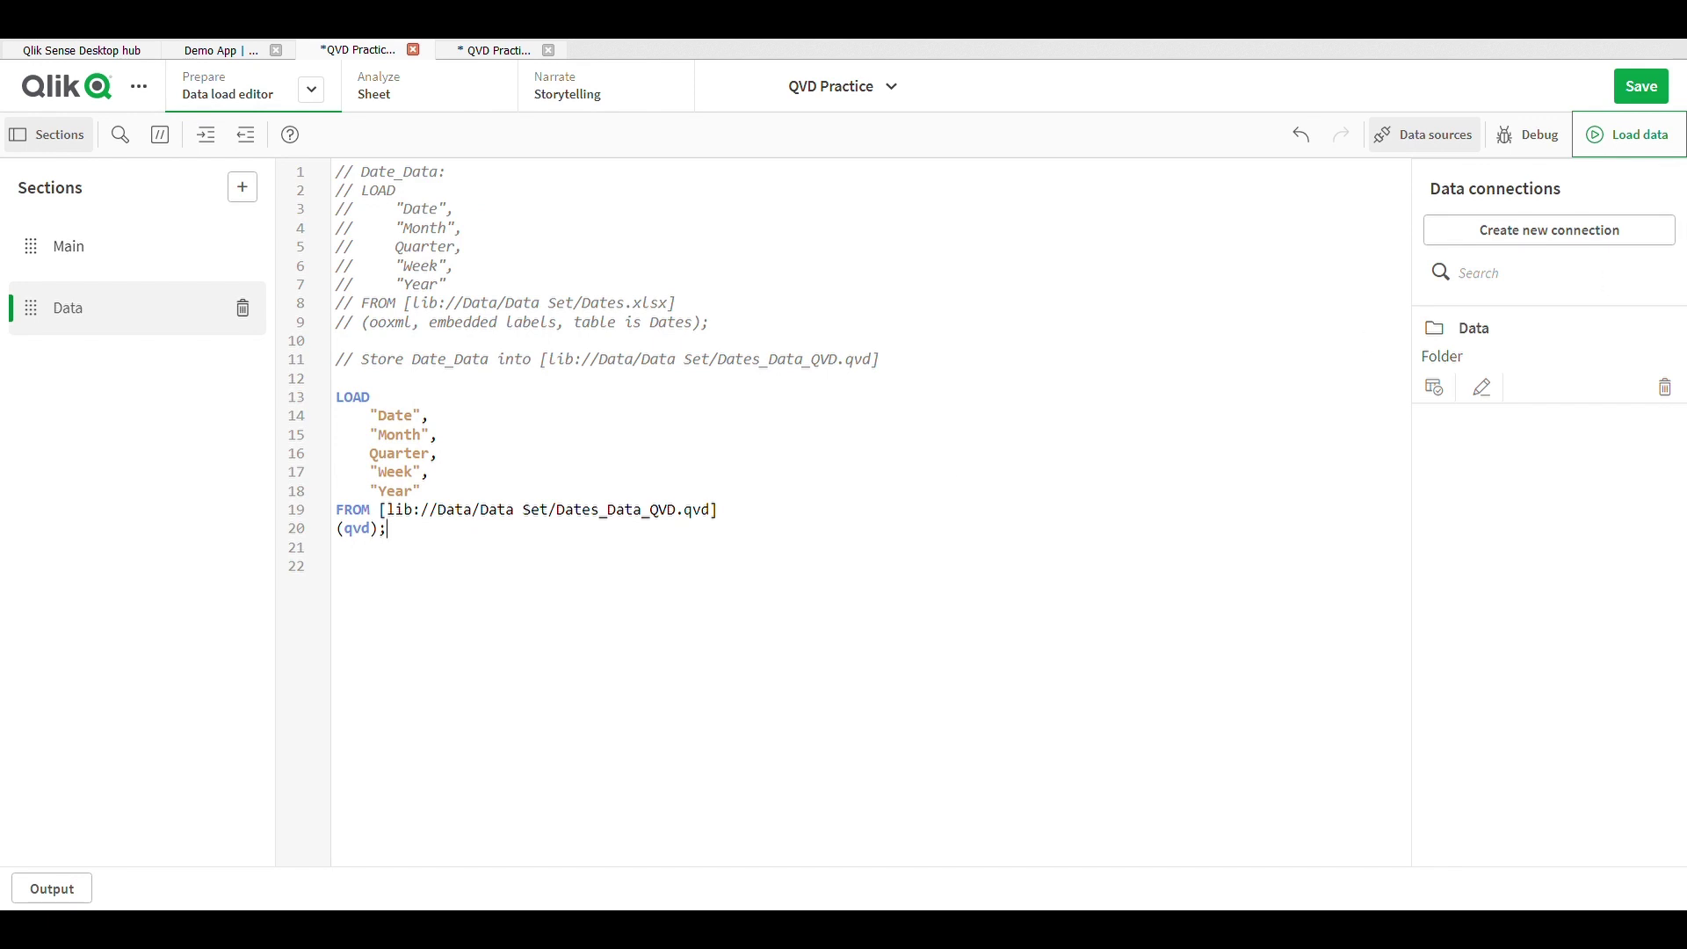
pyautogui.click(1655, 136)
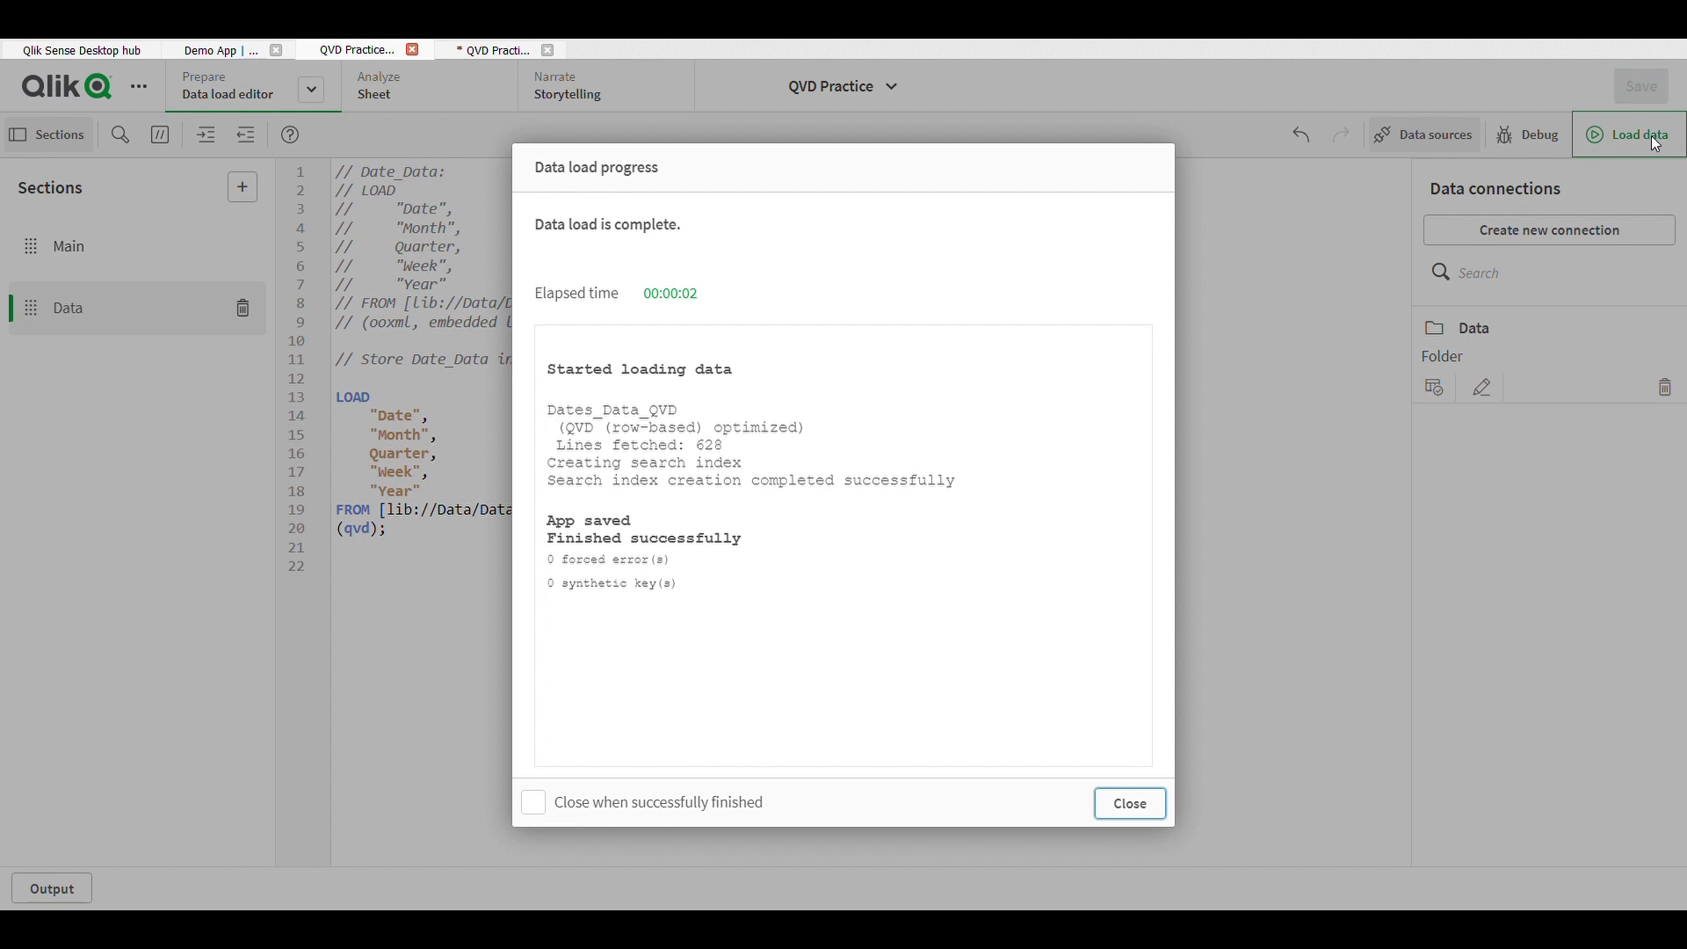
pyautogui.click(1141, 806)
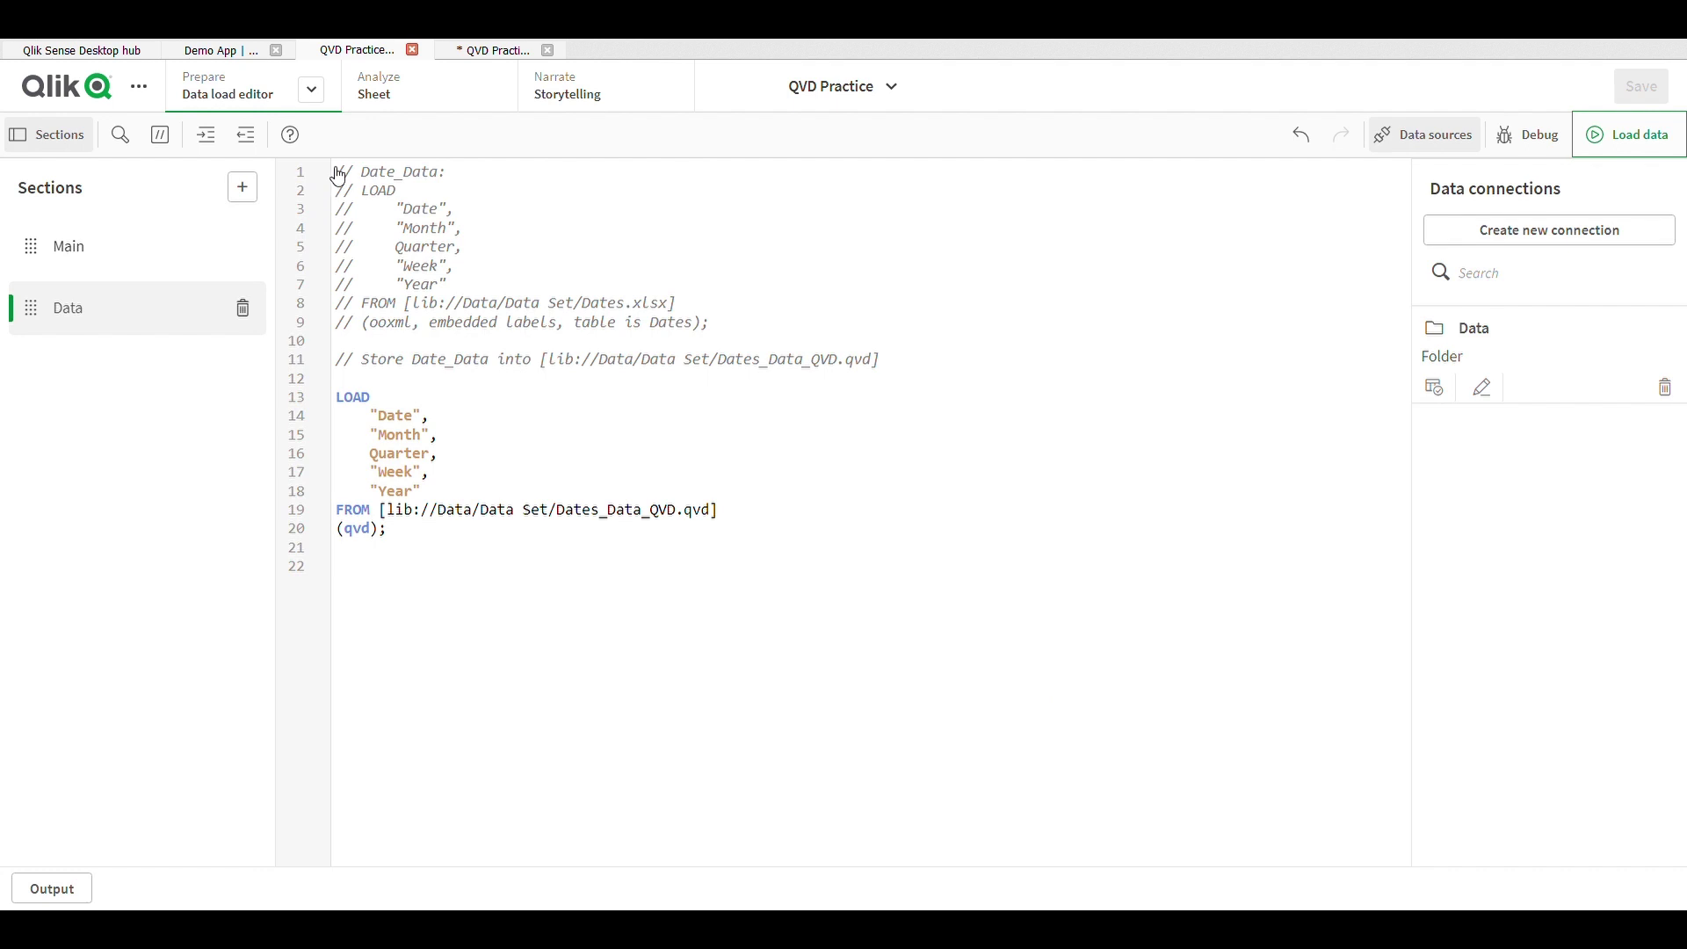
pyautogui.click(506, 53)
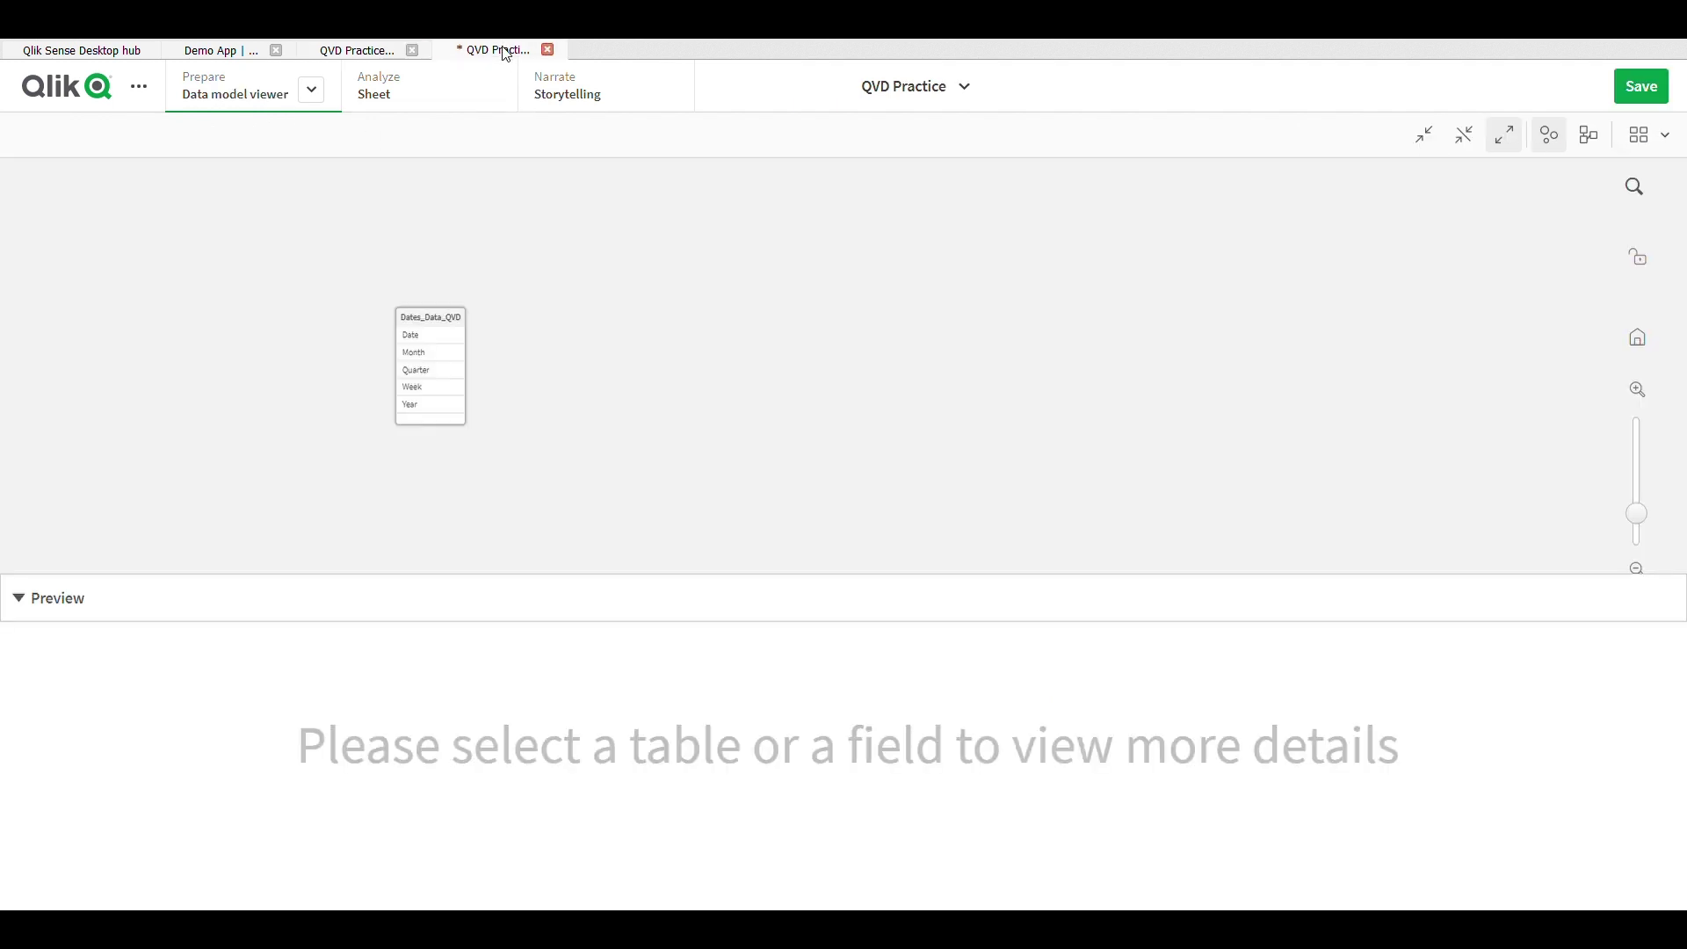
pyautogui.click(441, 327)
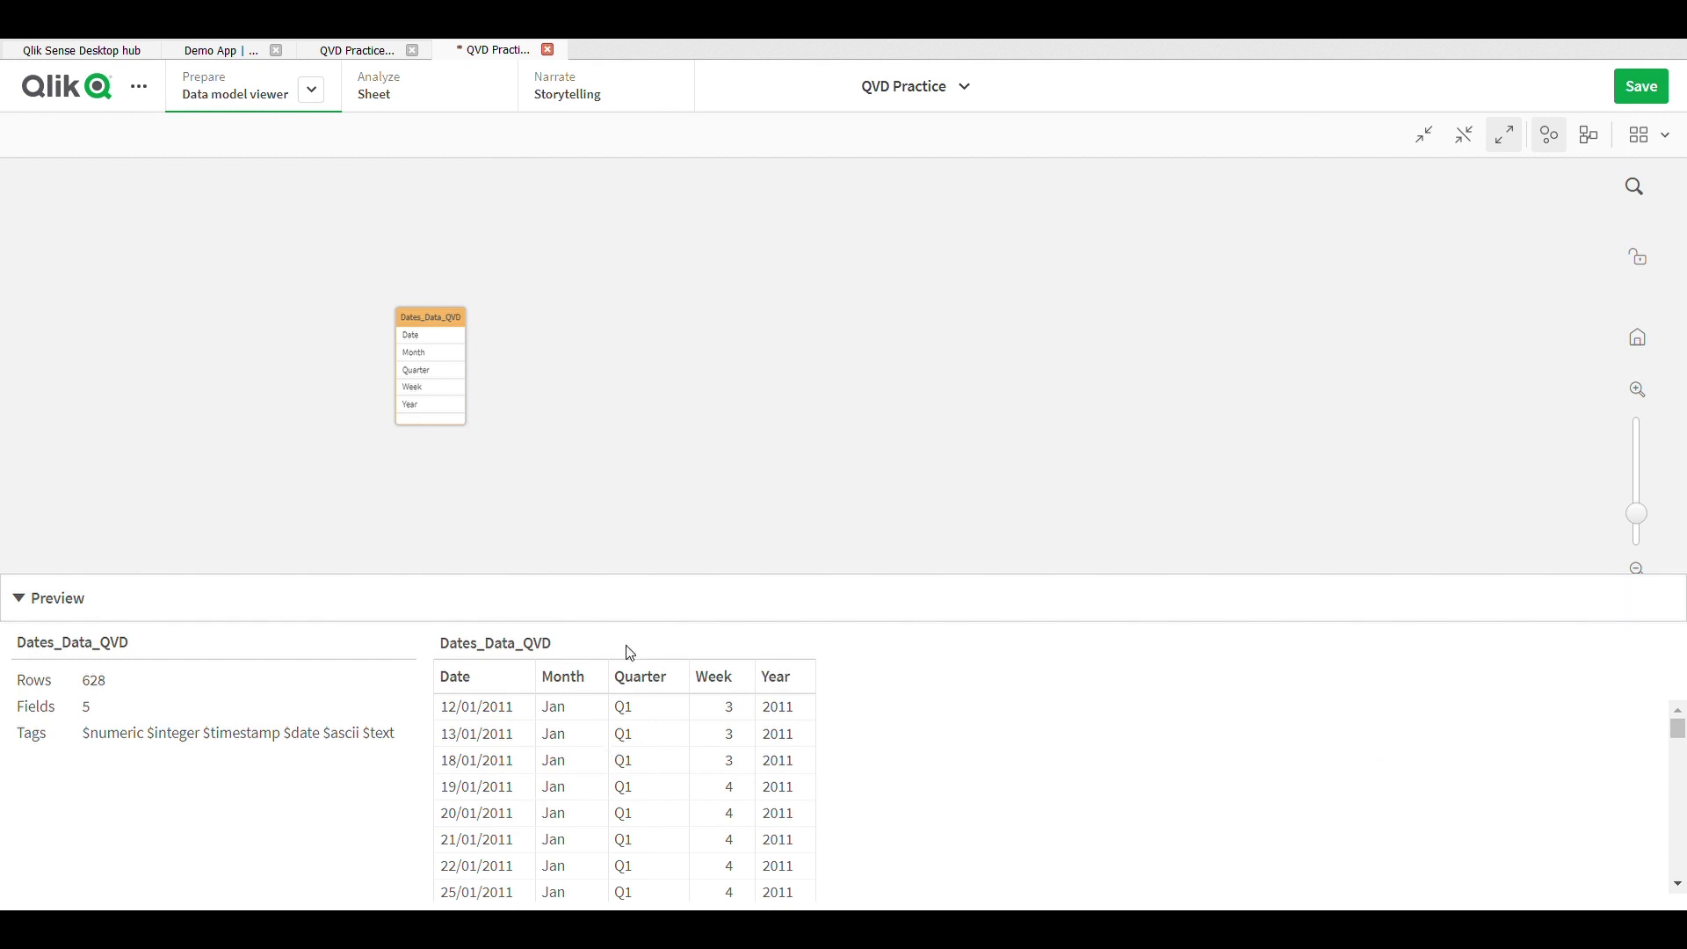
pyautogui.click(364, 54)
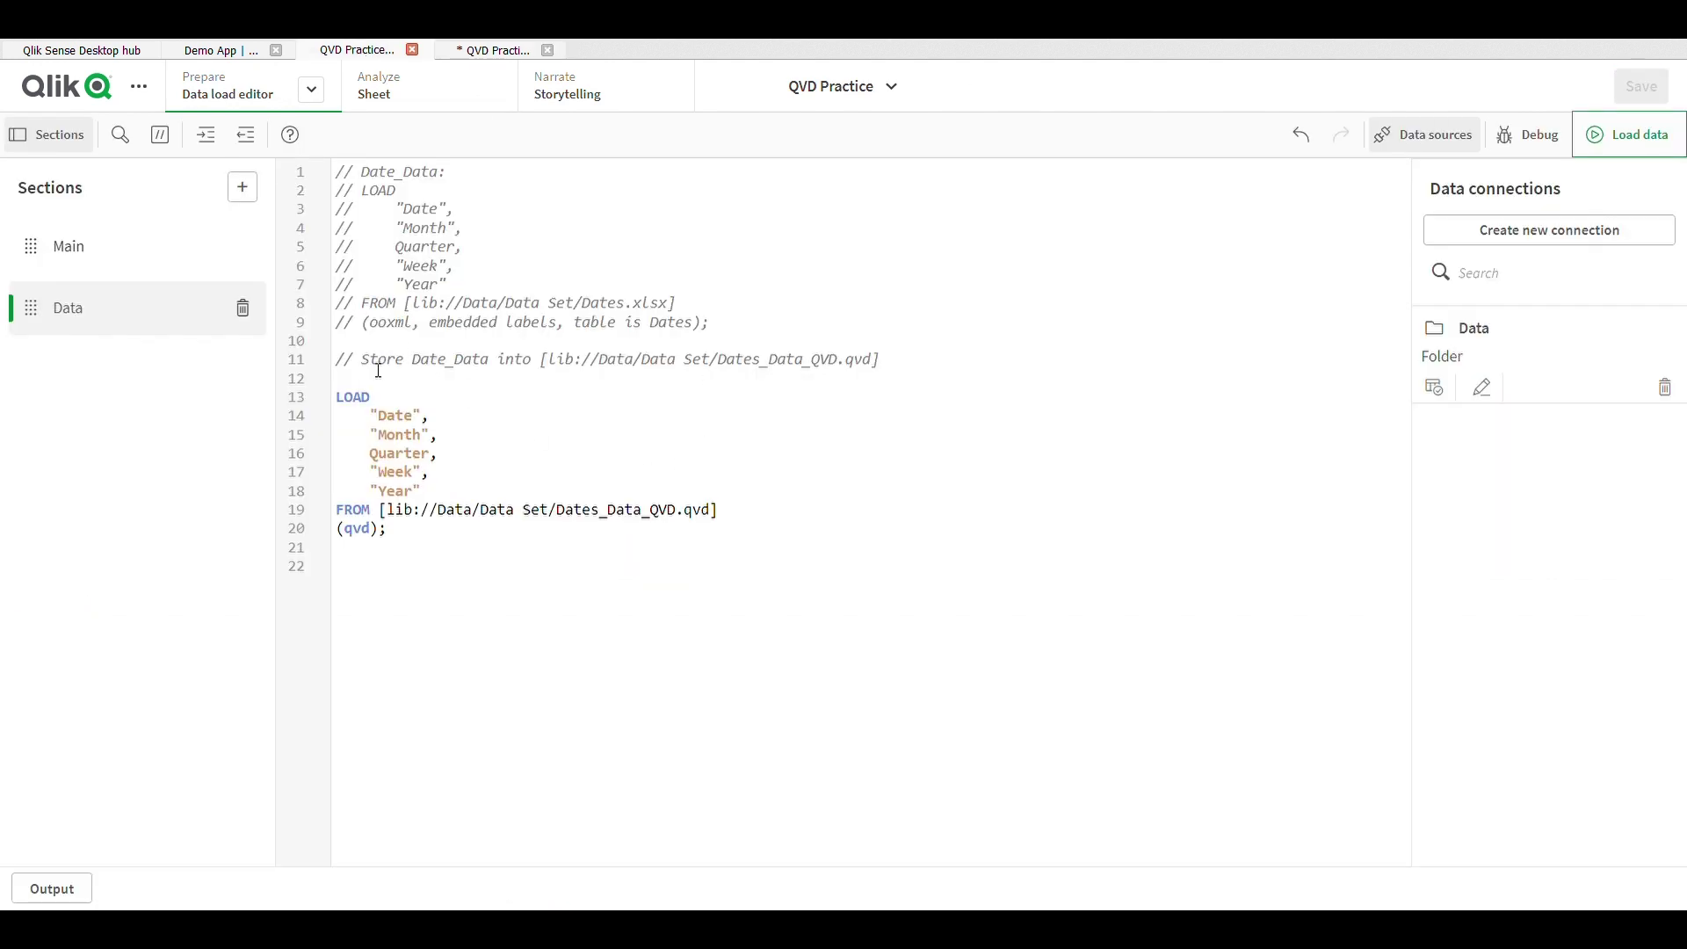
# Comment out the LOAD … (qvd) block on lines 13–20
pyautogui.moveTo(374, 365); pyautogui.dragTo(914, 375)
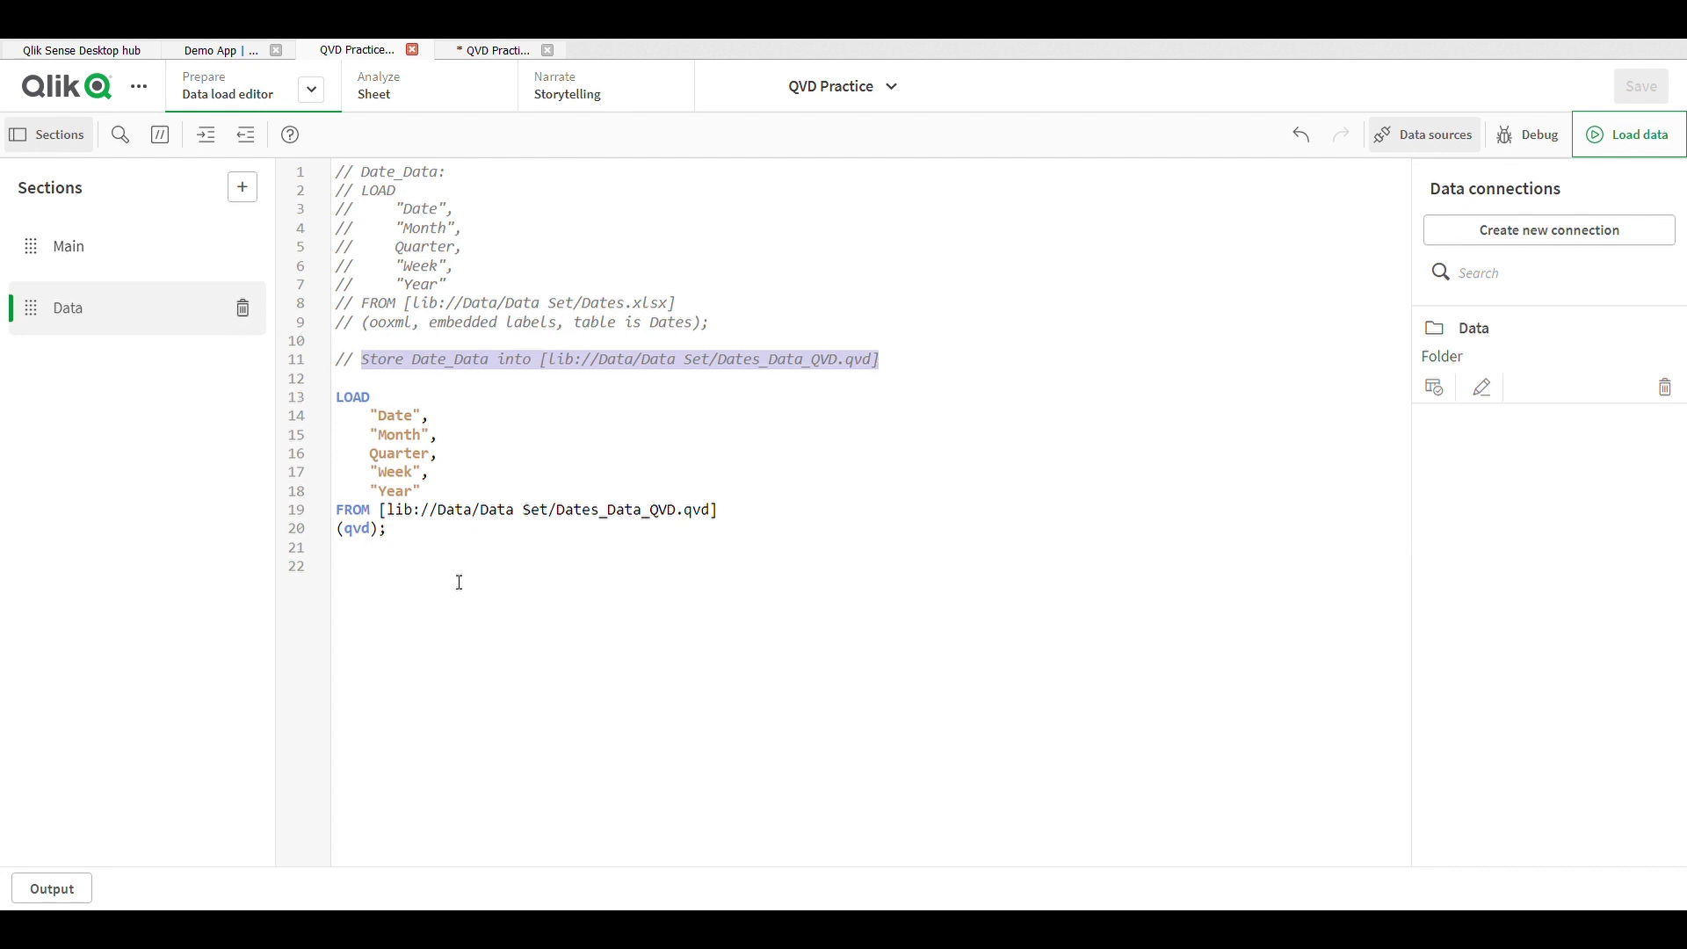
pyautogui.moveTo(436, 553); pyautogui.dragTo(343, 383)
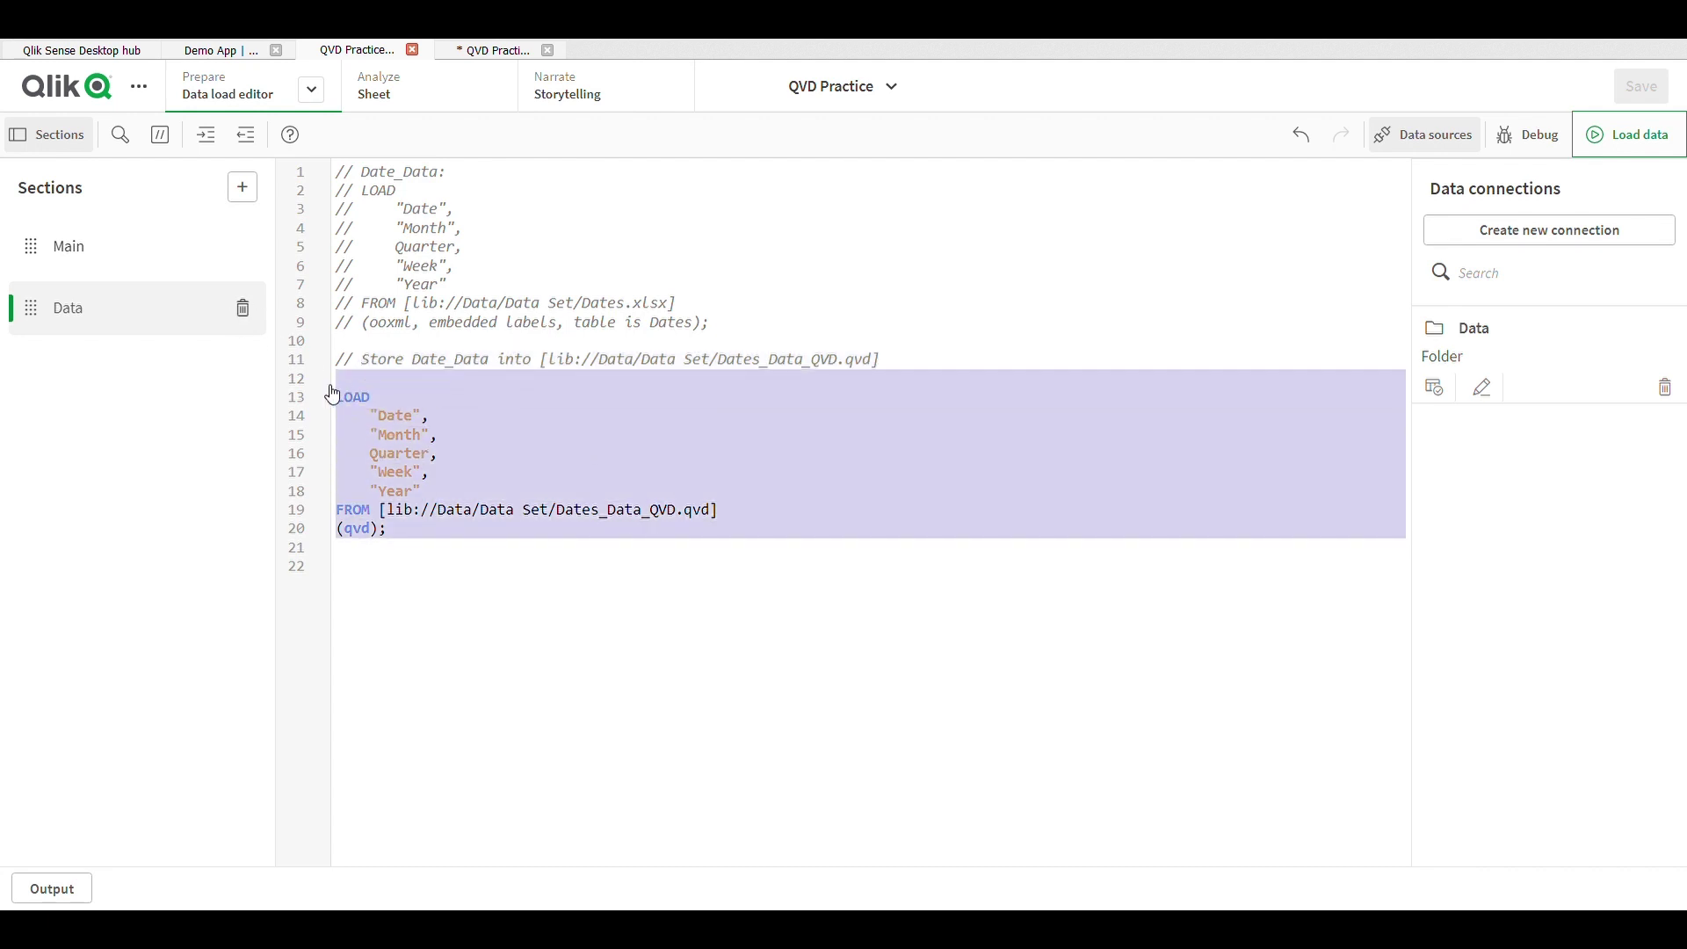
pyautogui.click(161, 141)
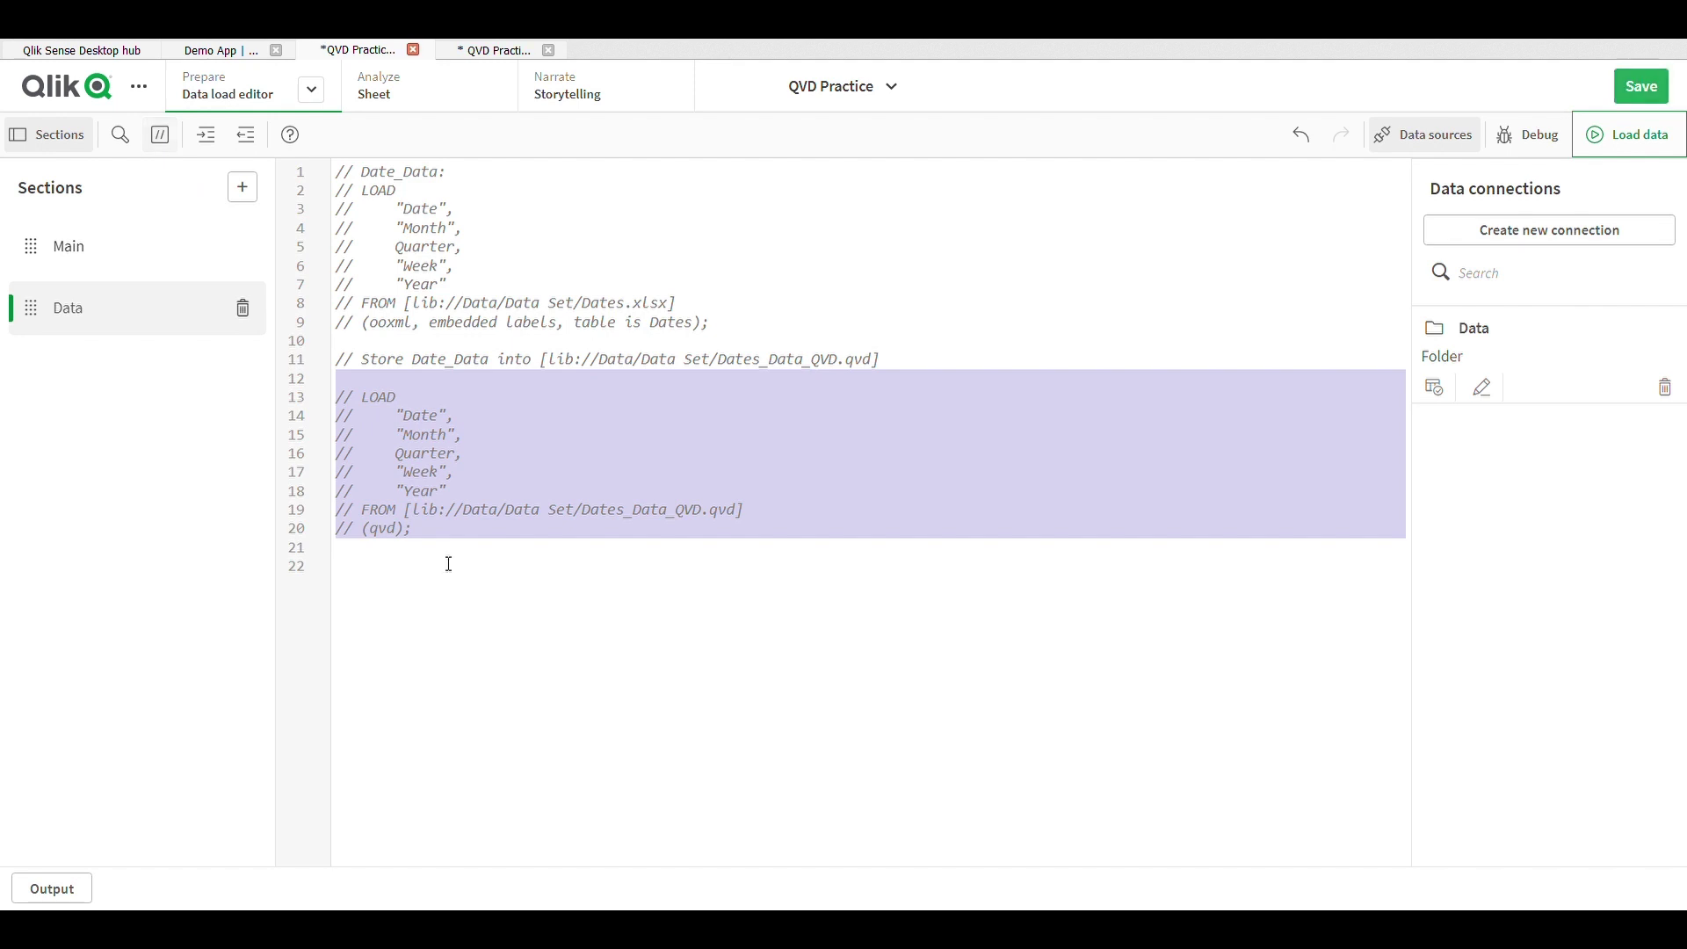
pyautogui.click(388, 583)
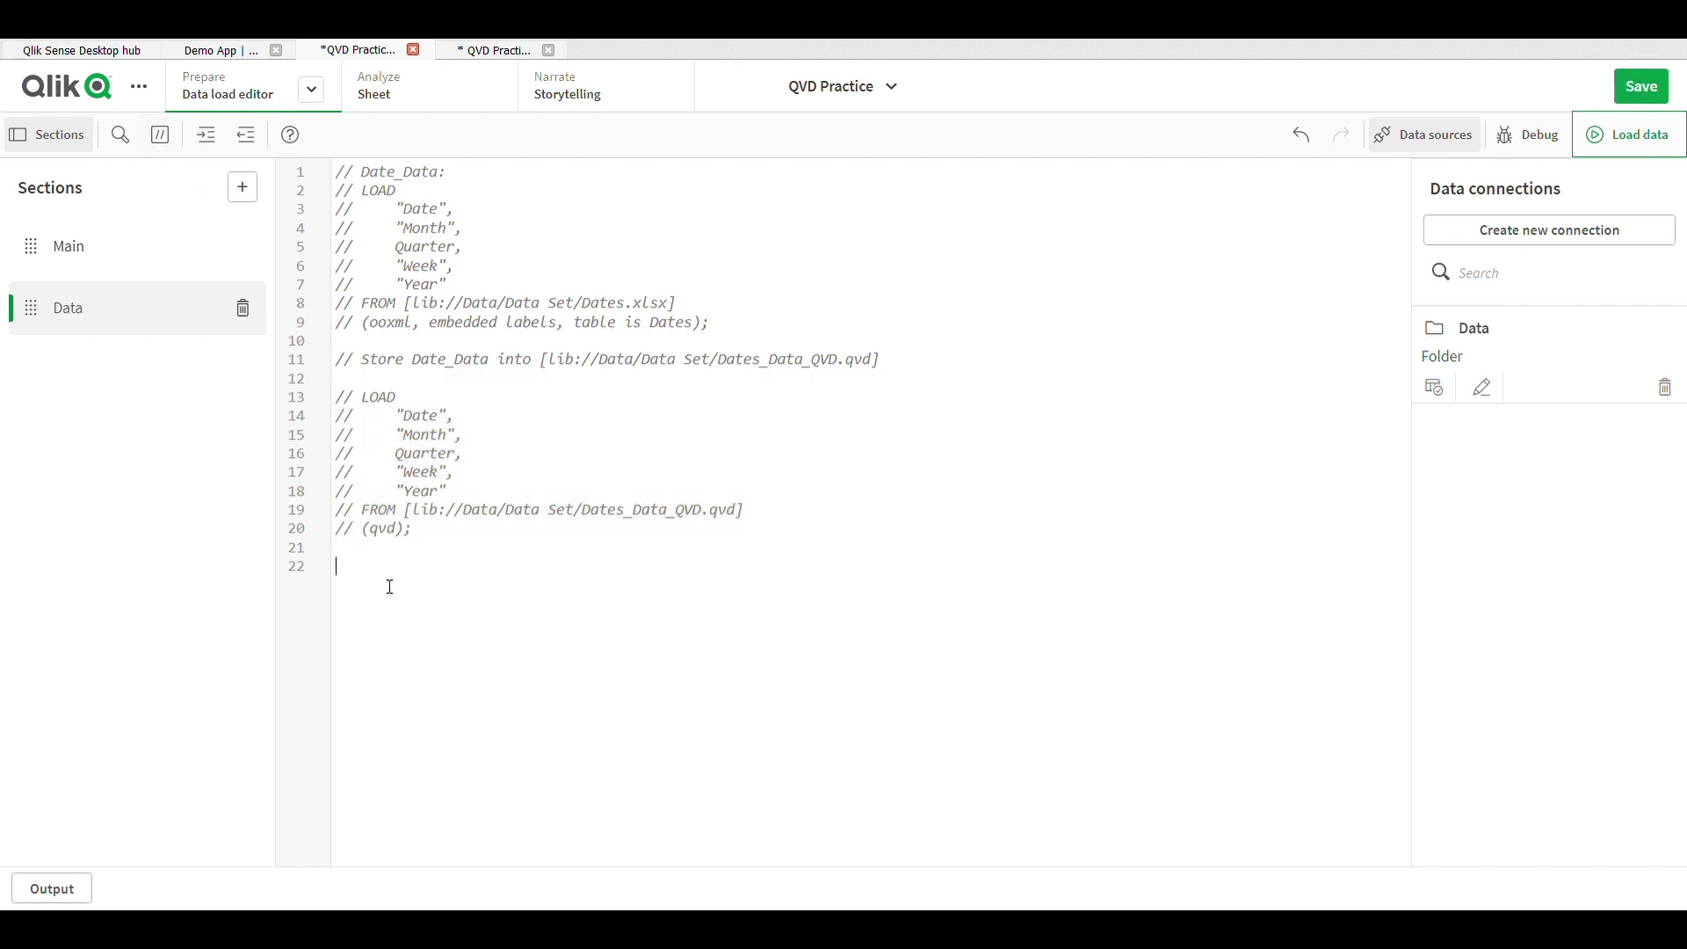
pyautogui.click(1436, 389)
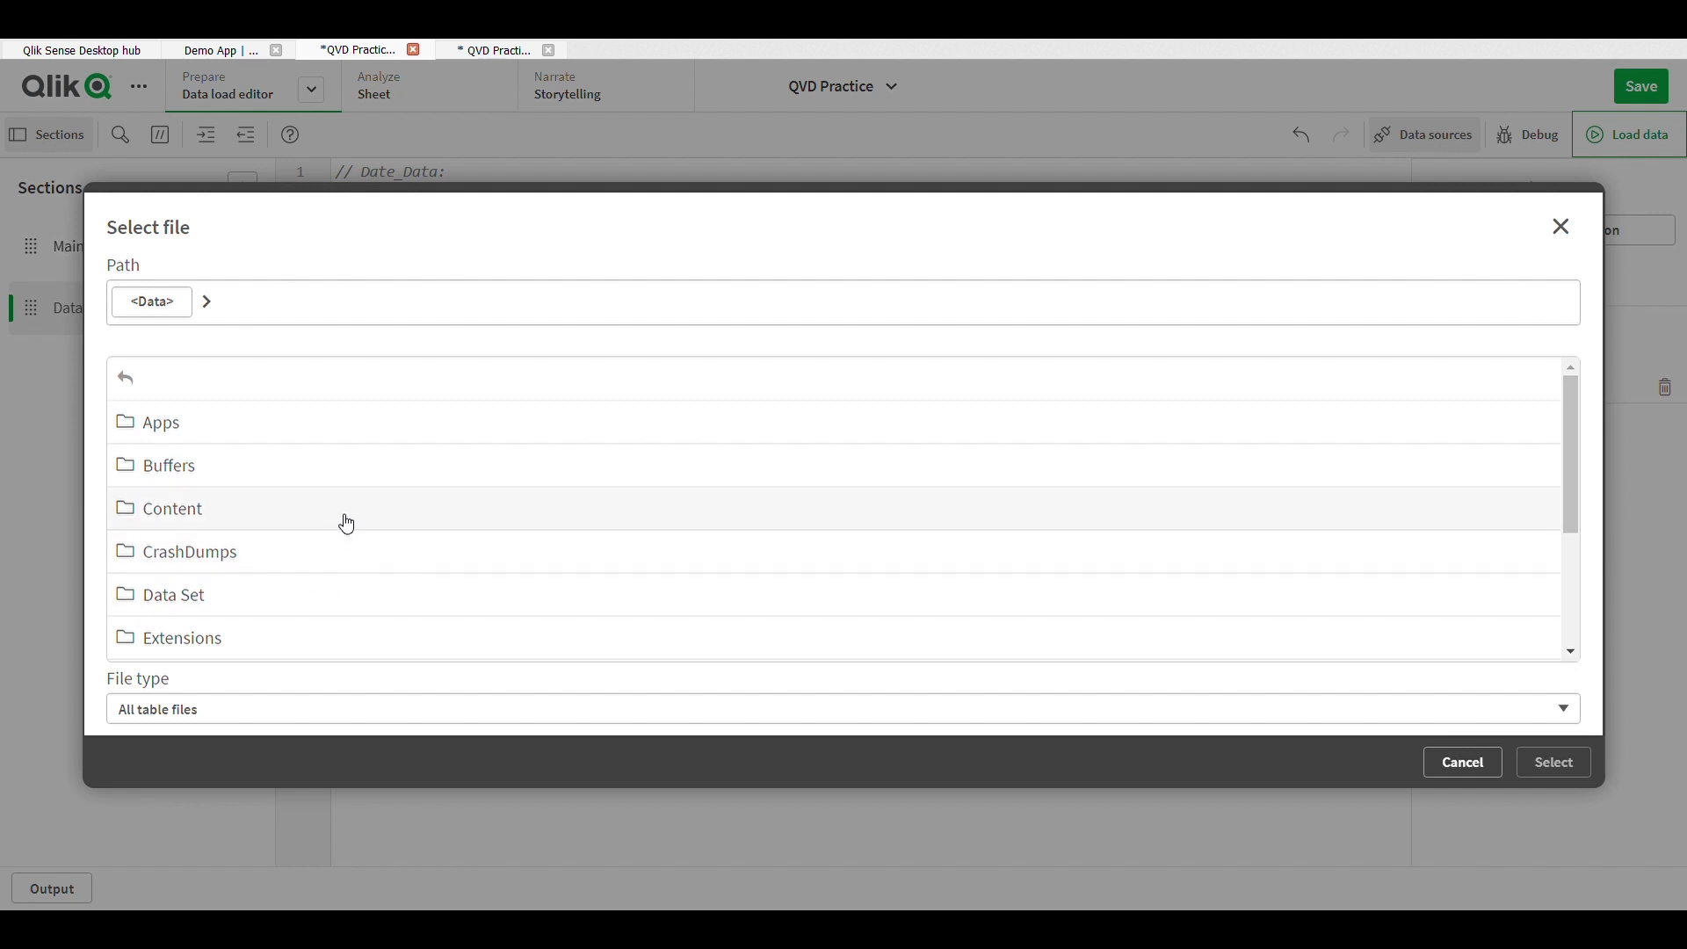
# Insert a LOAD of Region, Region Code, Week and SalesKey from Data Set/Region.txt
pyautogui.click(167, 594)
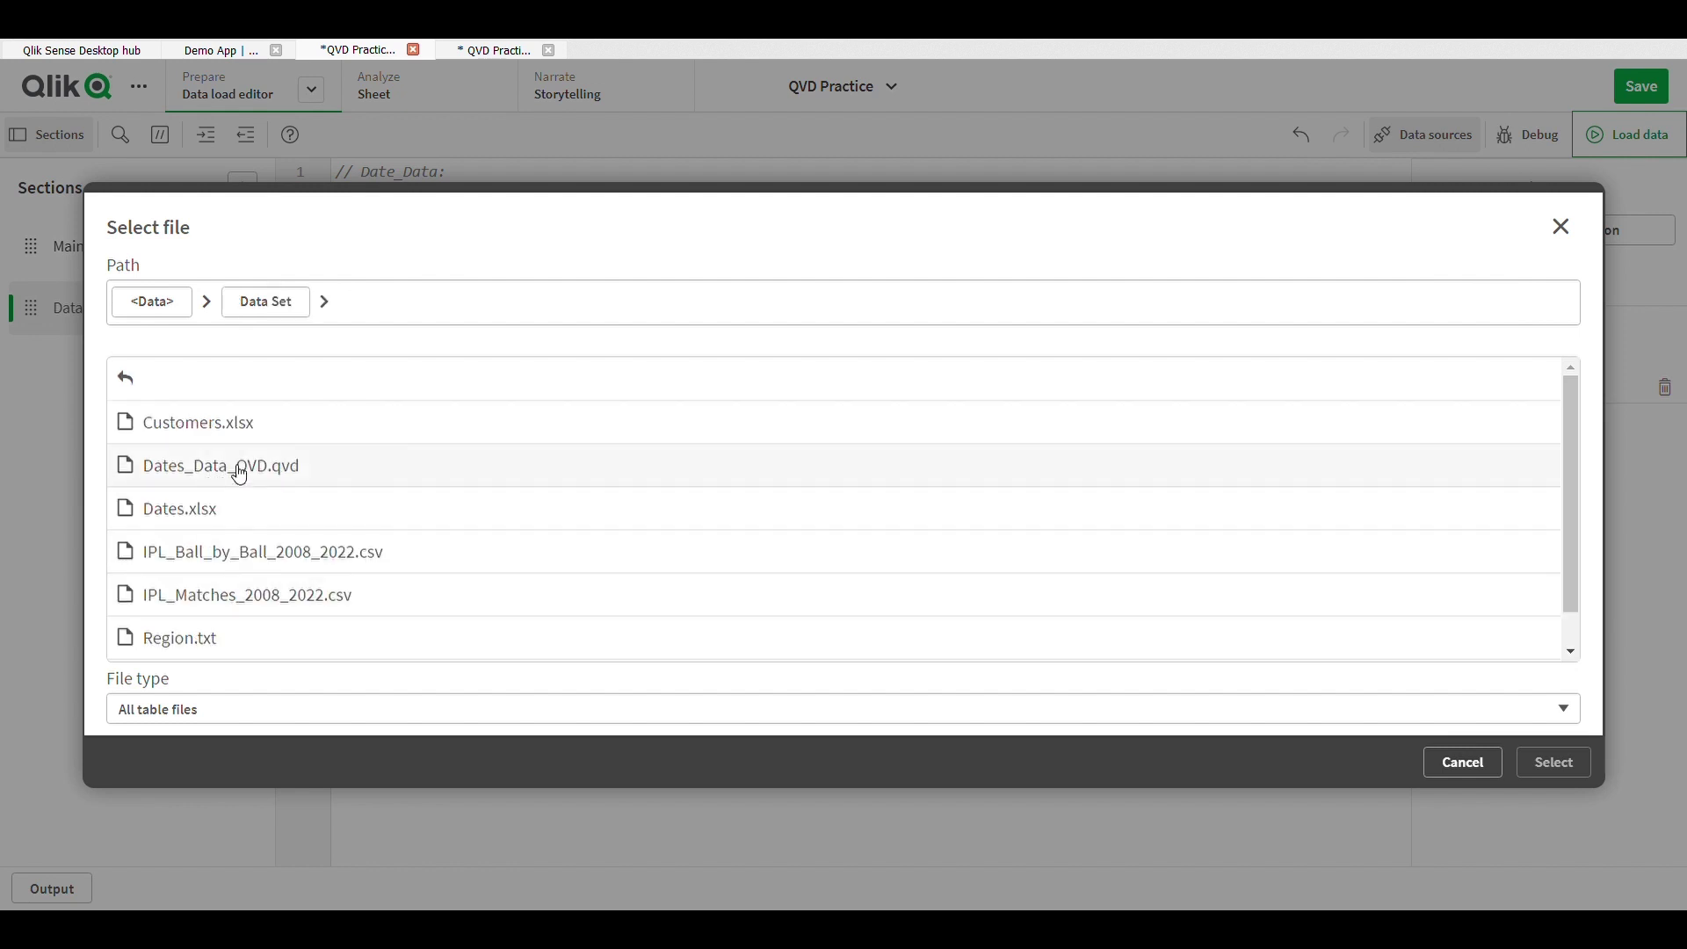
pyautogui.scroll(-1, 350, 566)
pyautogui.click(200, 599)
pyautogui.click(1553, 763)
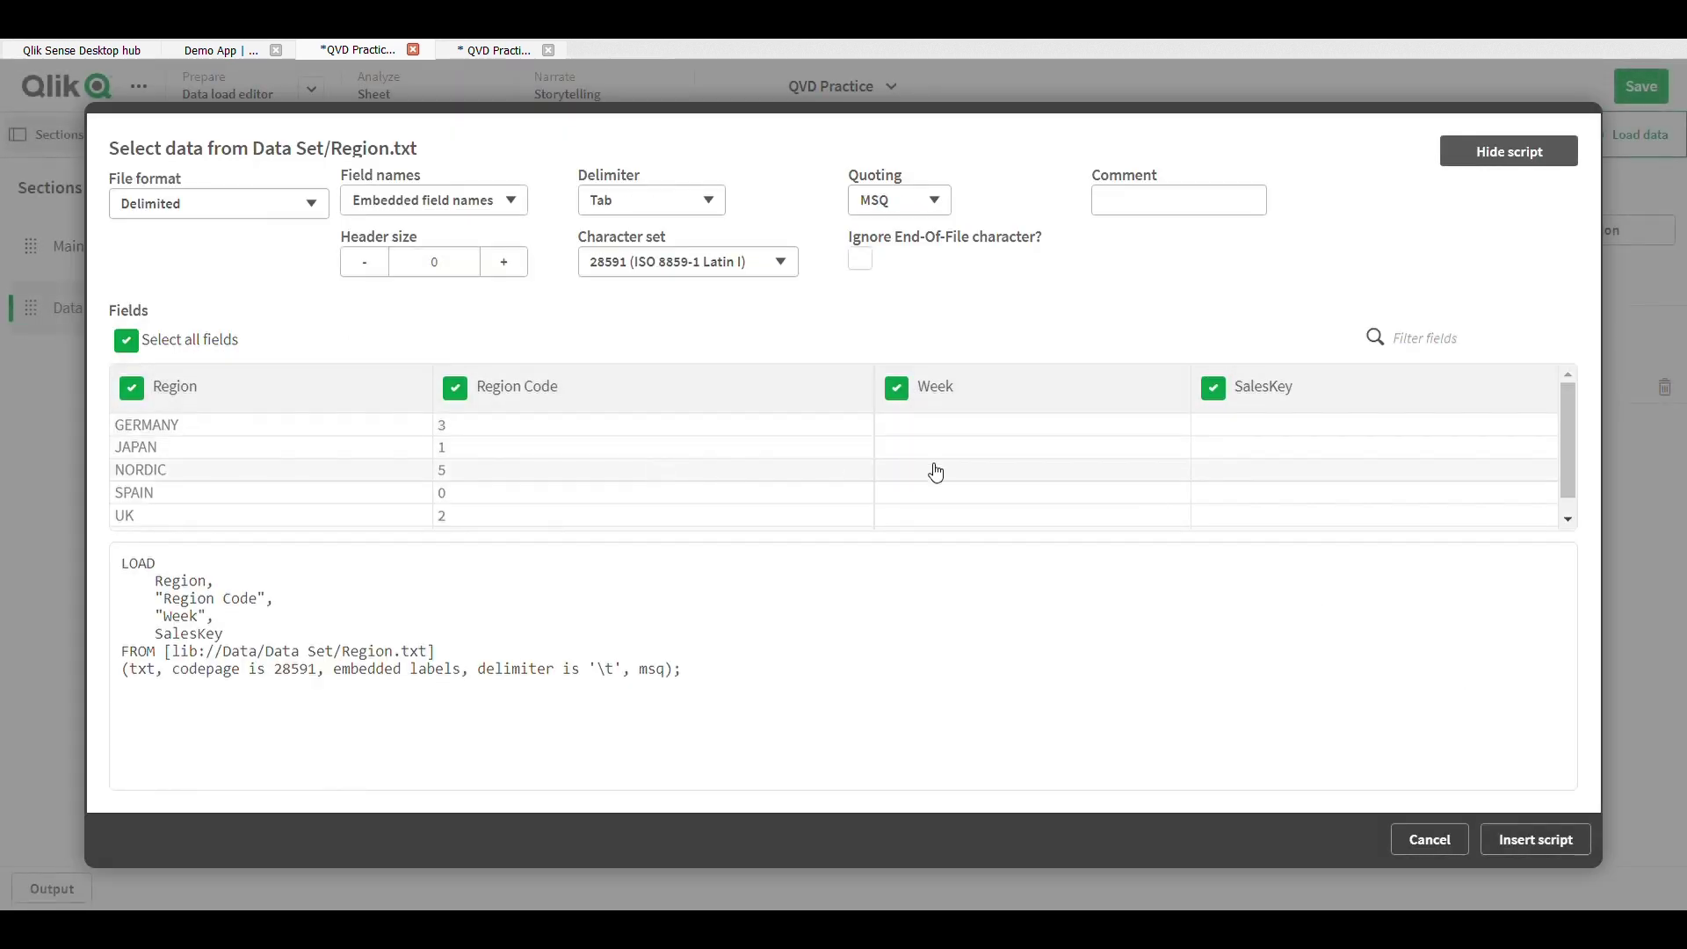
pyautogui.click(1585, 851)
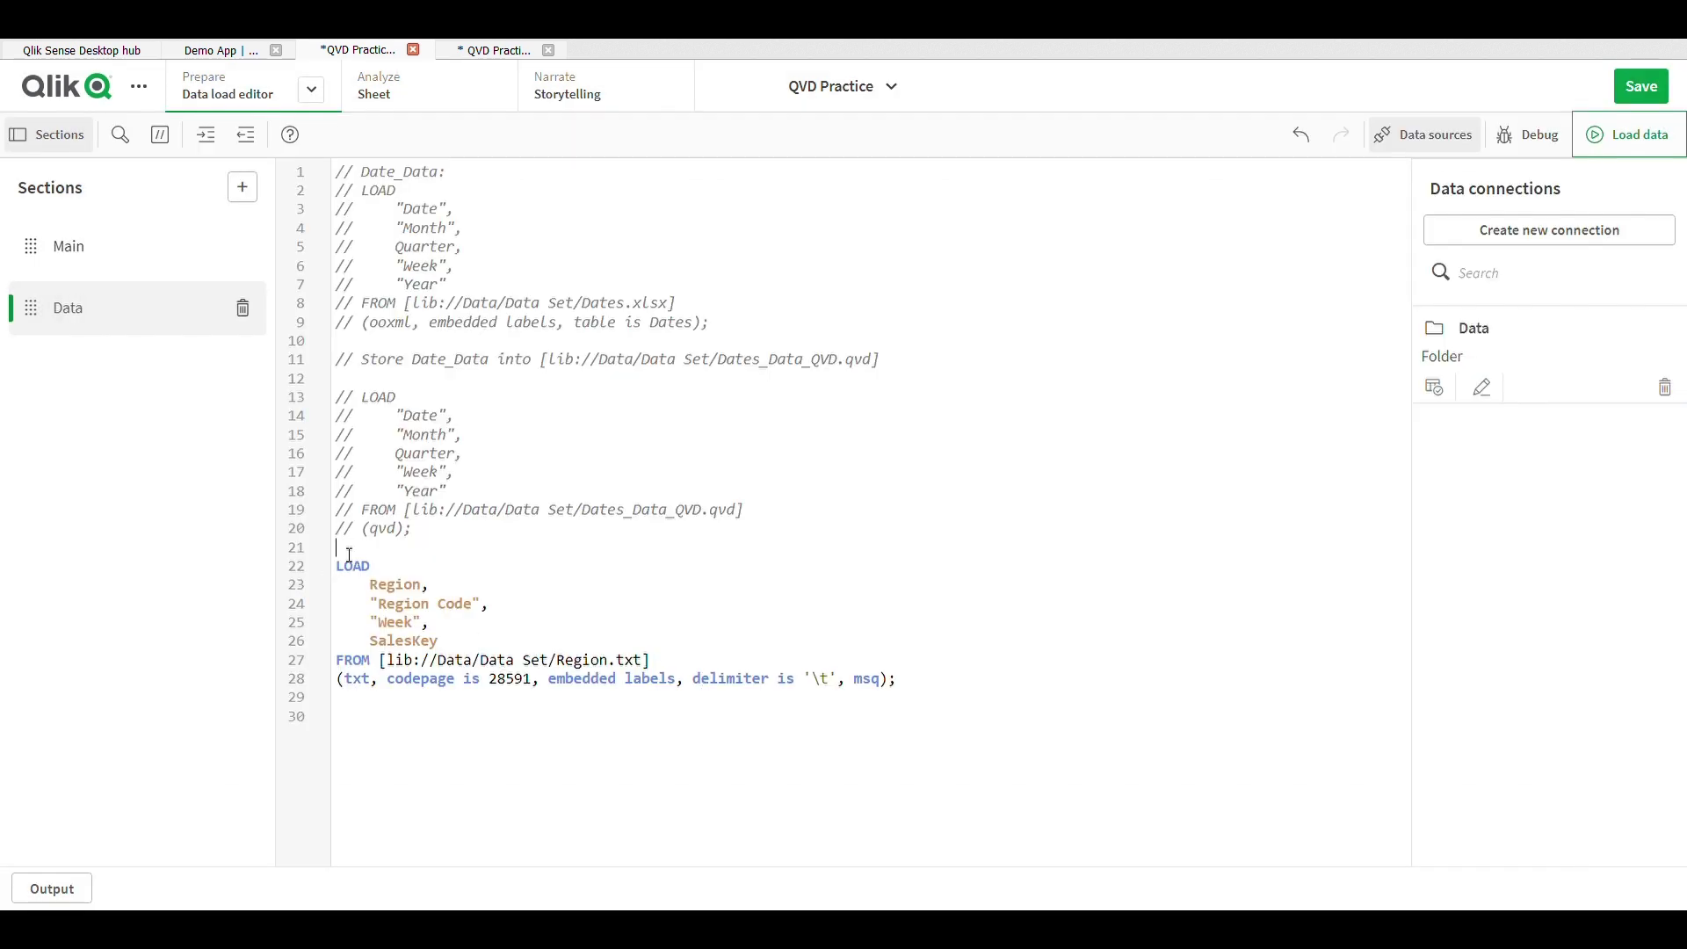
# Label the Region.txt load on line 21 as Region_Data: and reload, fetching 6 lines
pyautogui.write('Re')
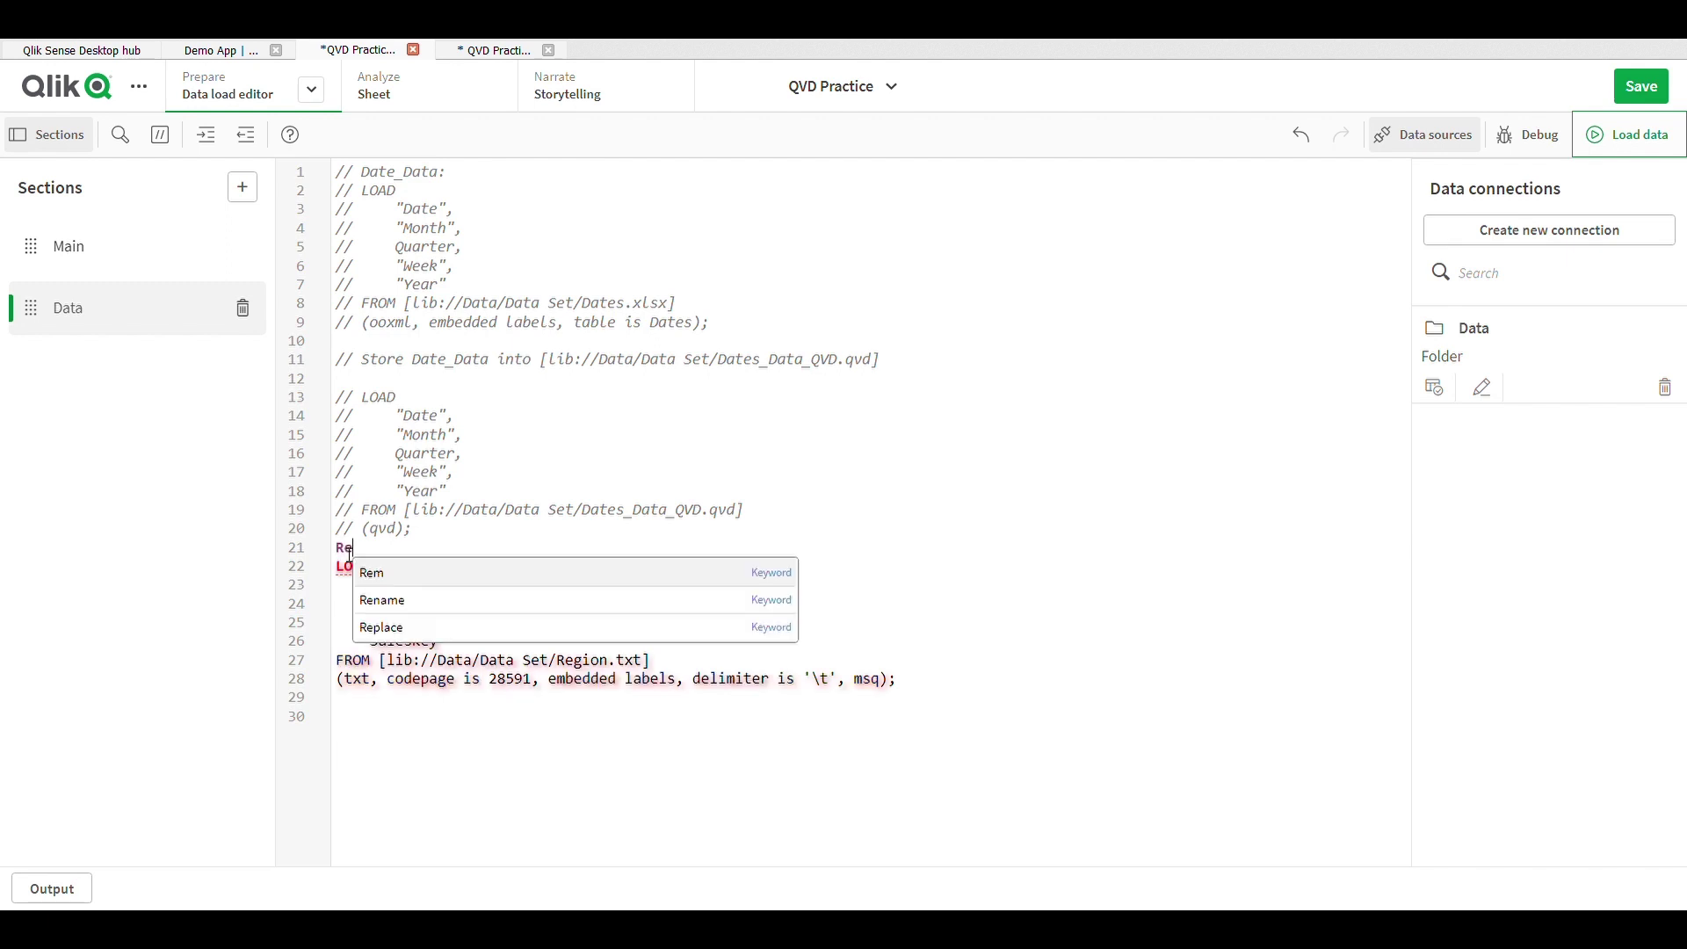
pyautogui.write('gion')
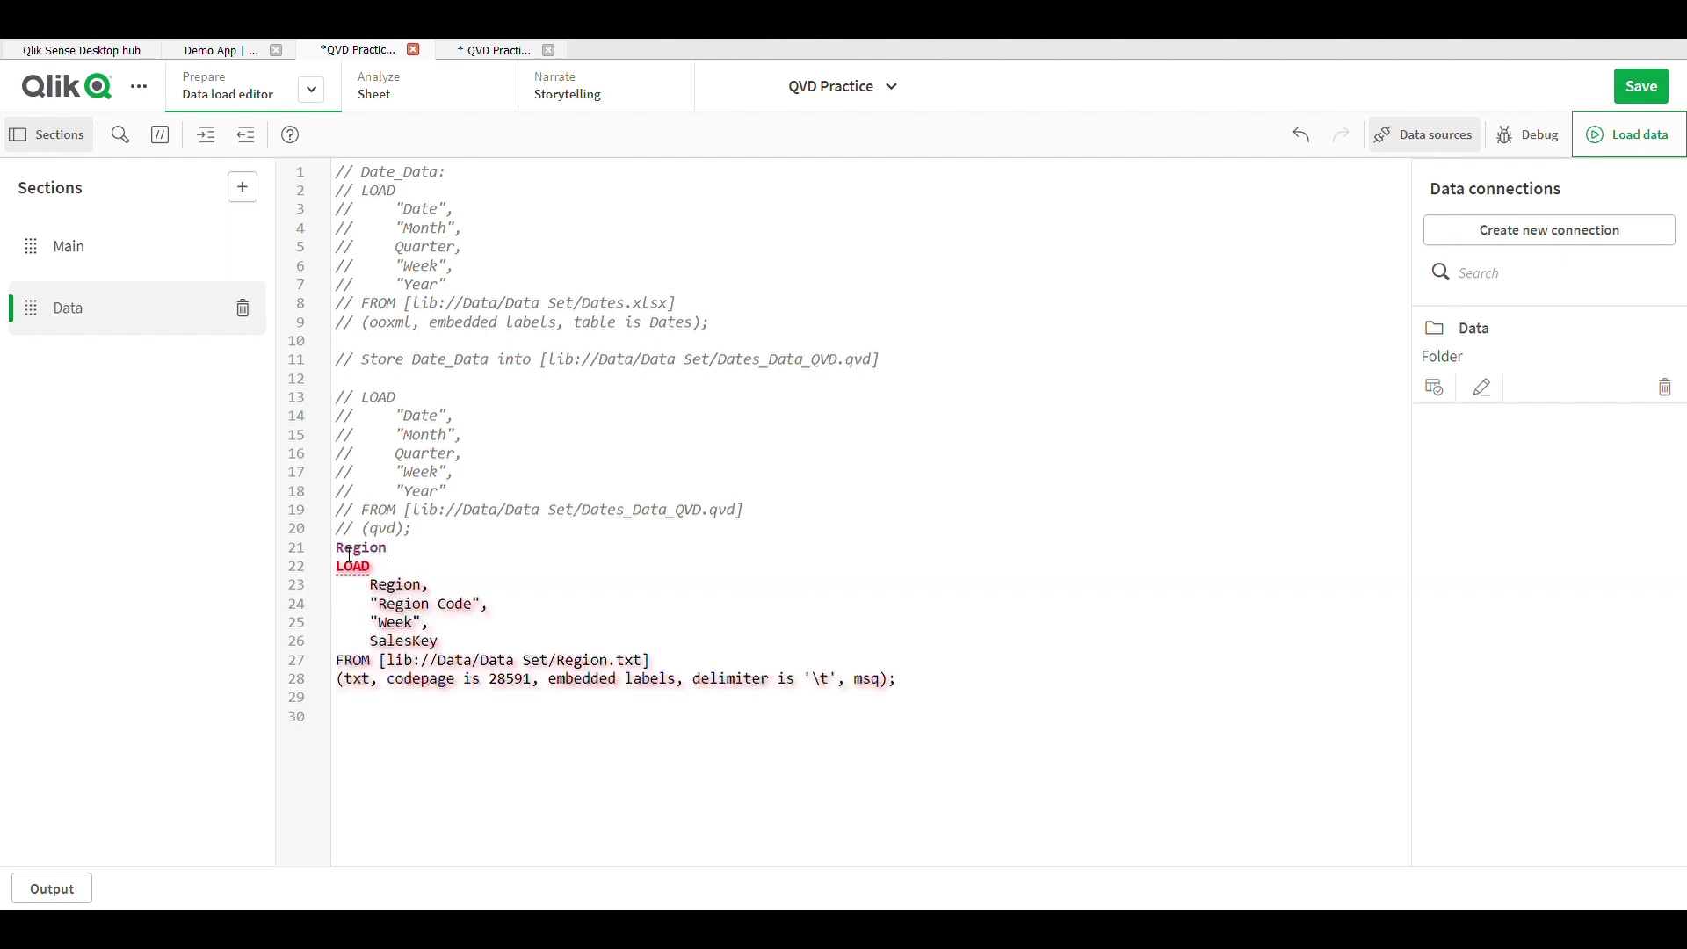
pyautogui.write('_Data:')
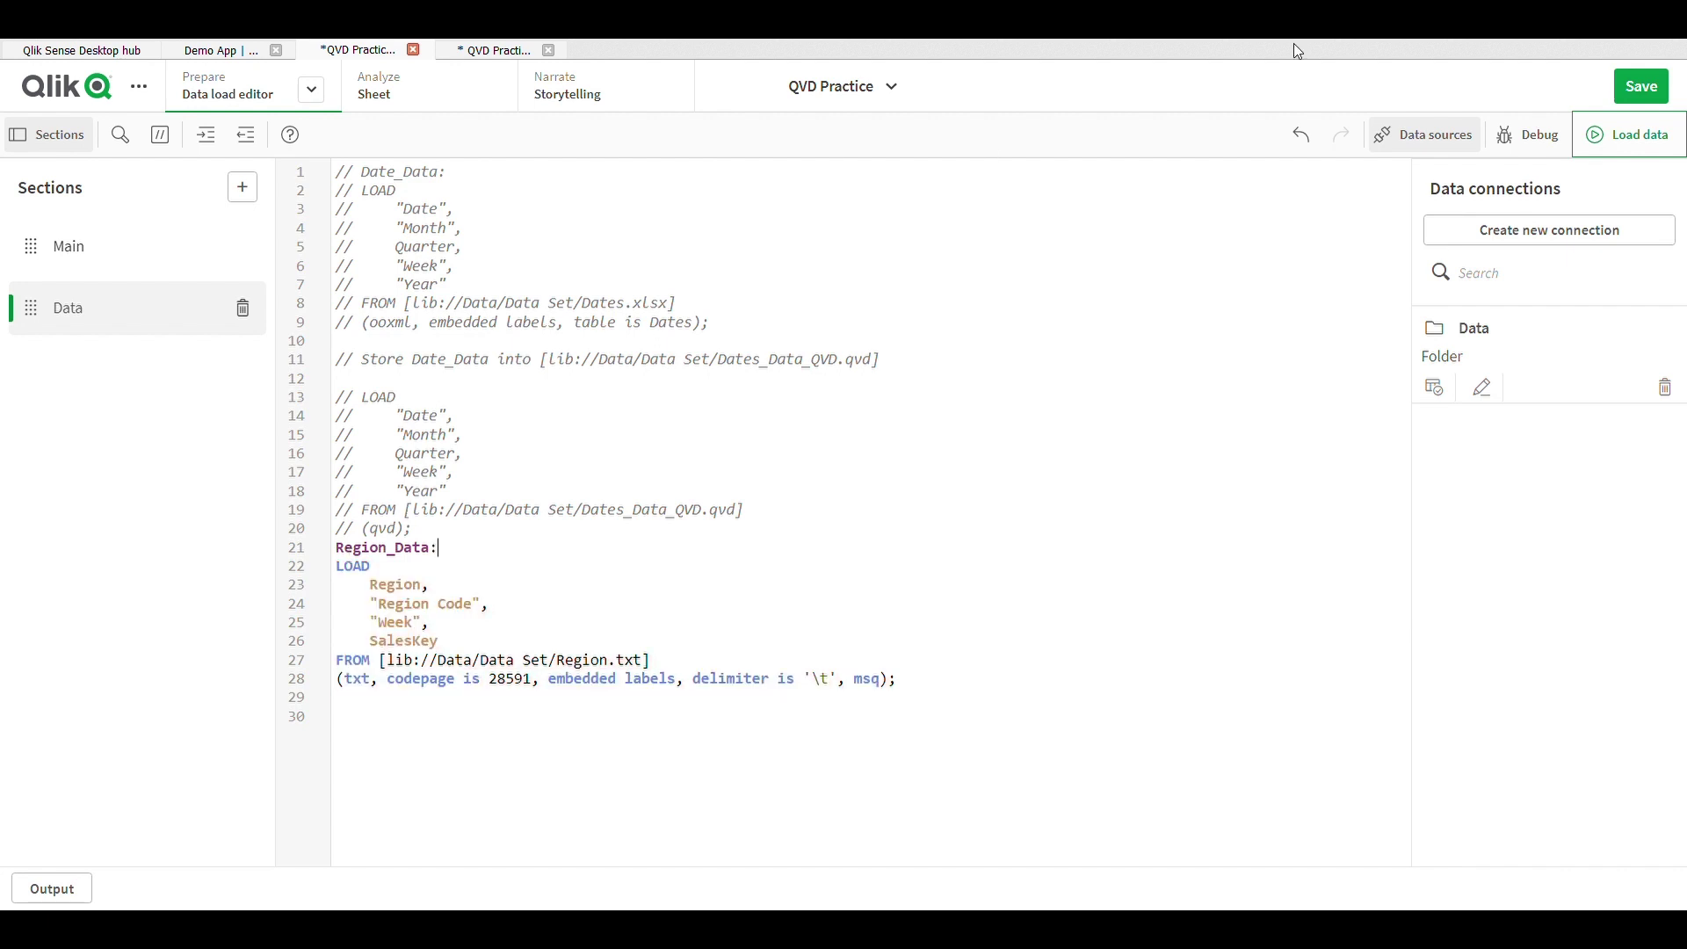
pyautogui.click(1677, 153)
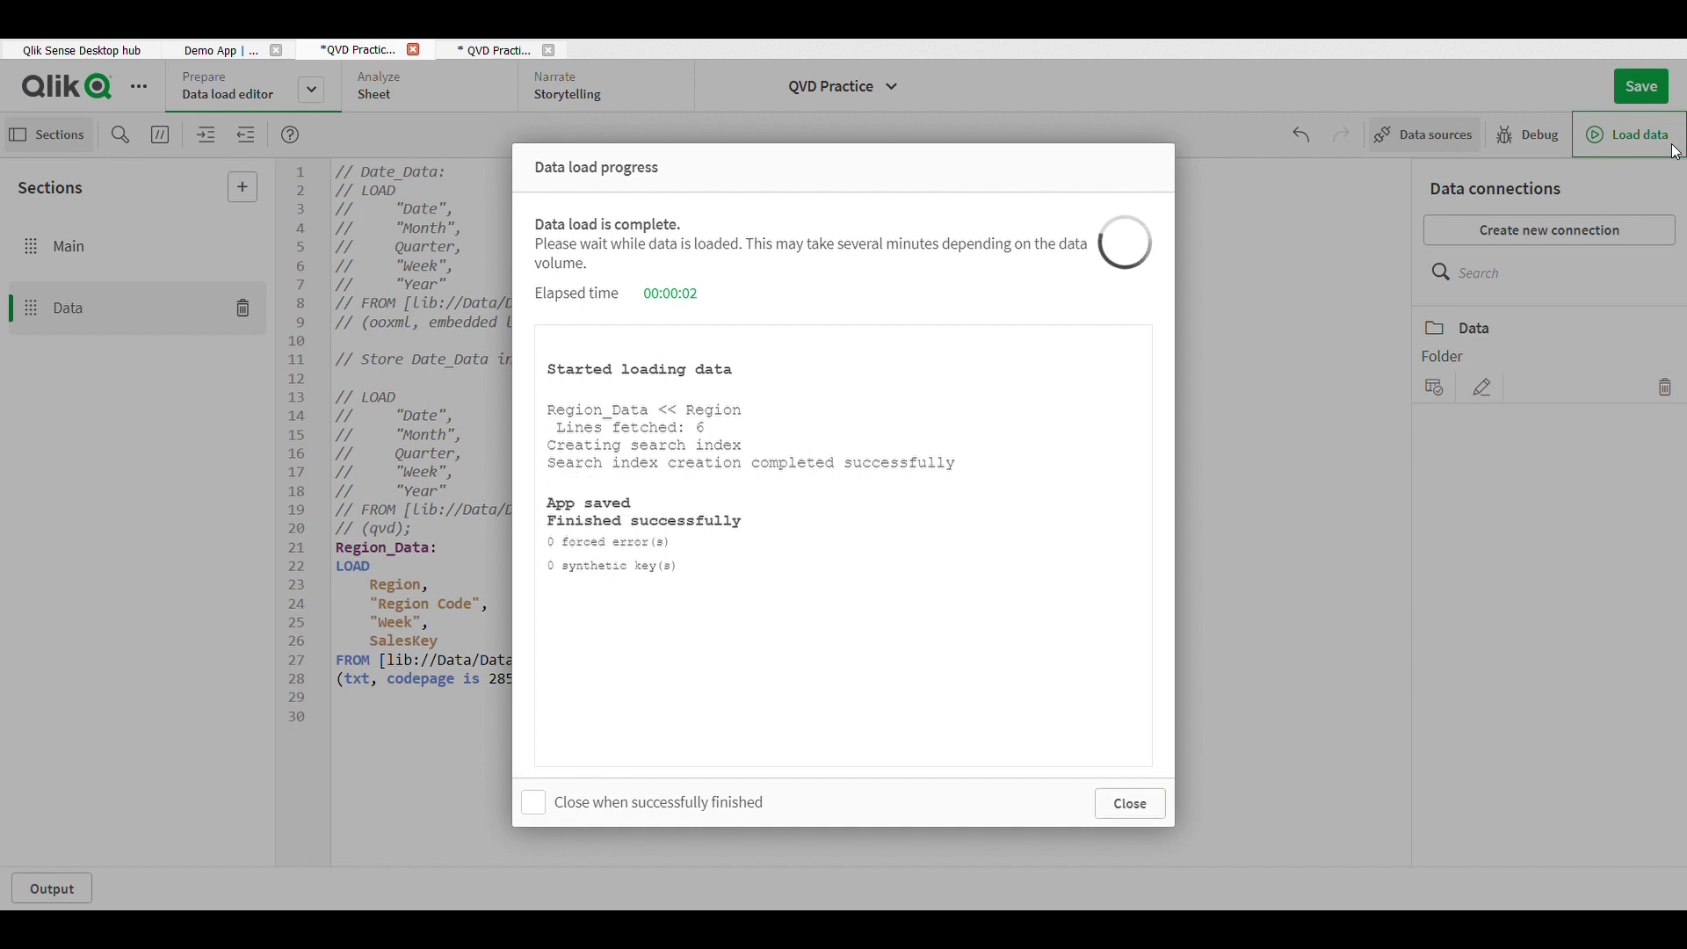
pyautogui.click(1142, 803)
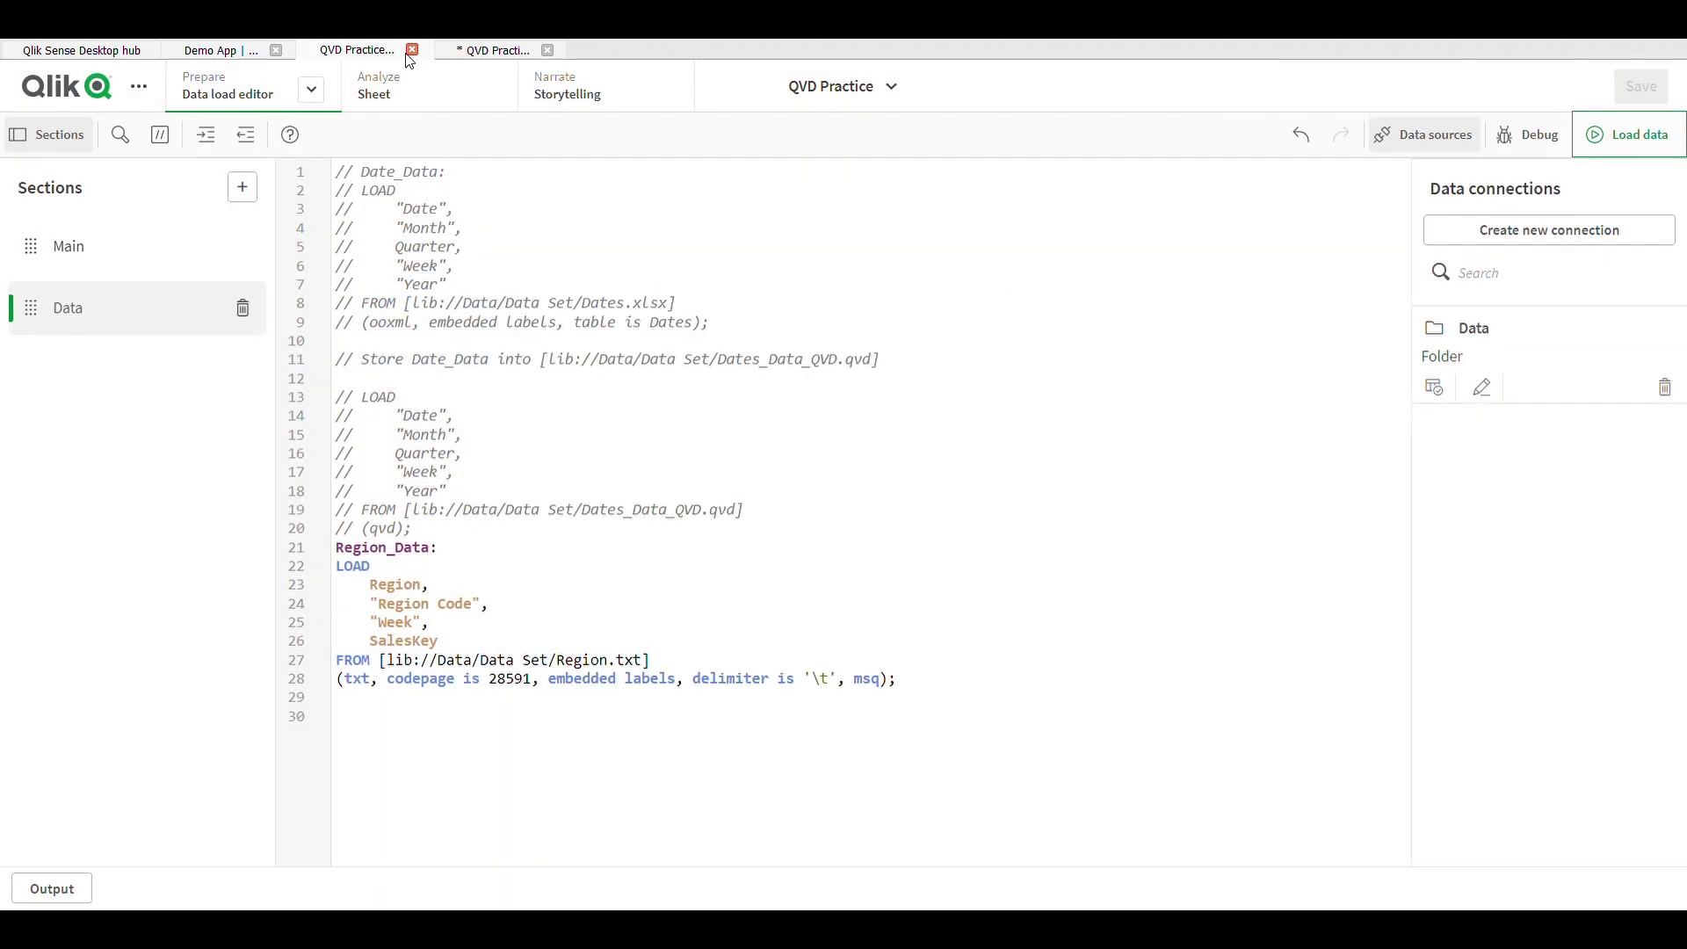
pyautogui.click(497, 51)
pyautogui.click(441, 332)
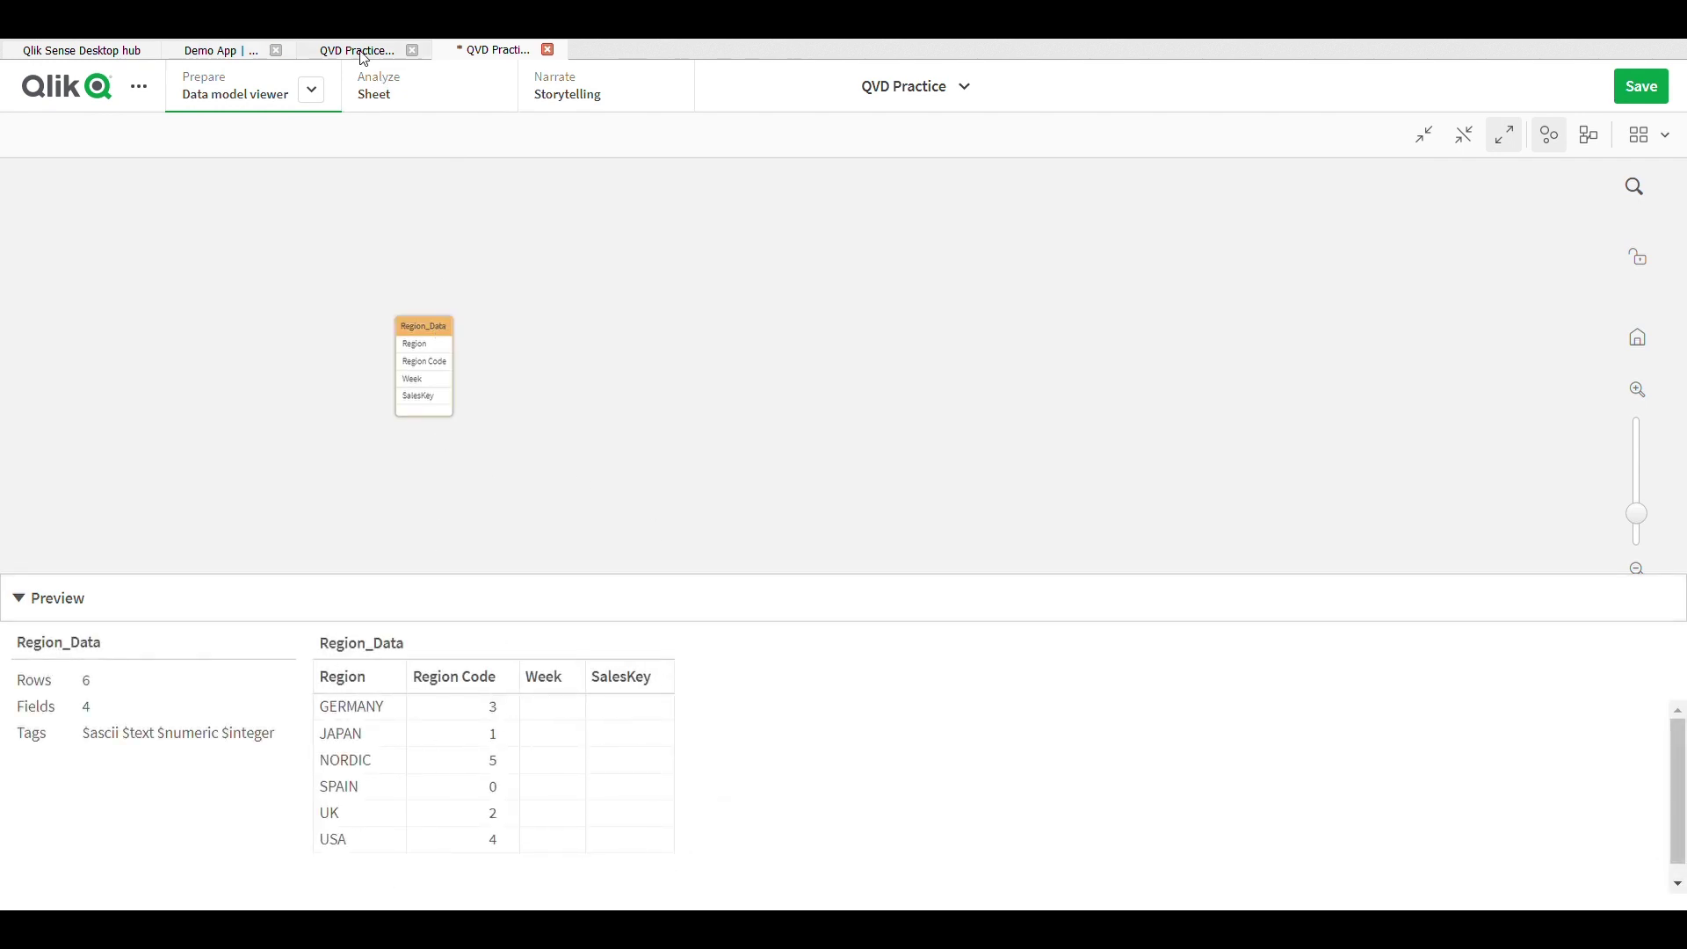
pyautogui.click(362, 56)
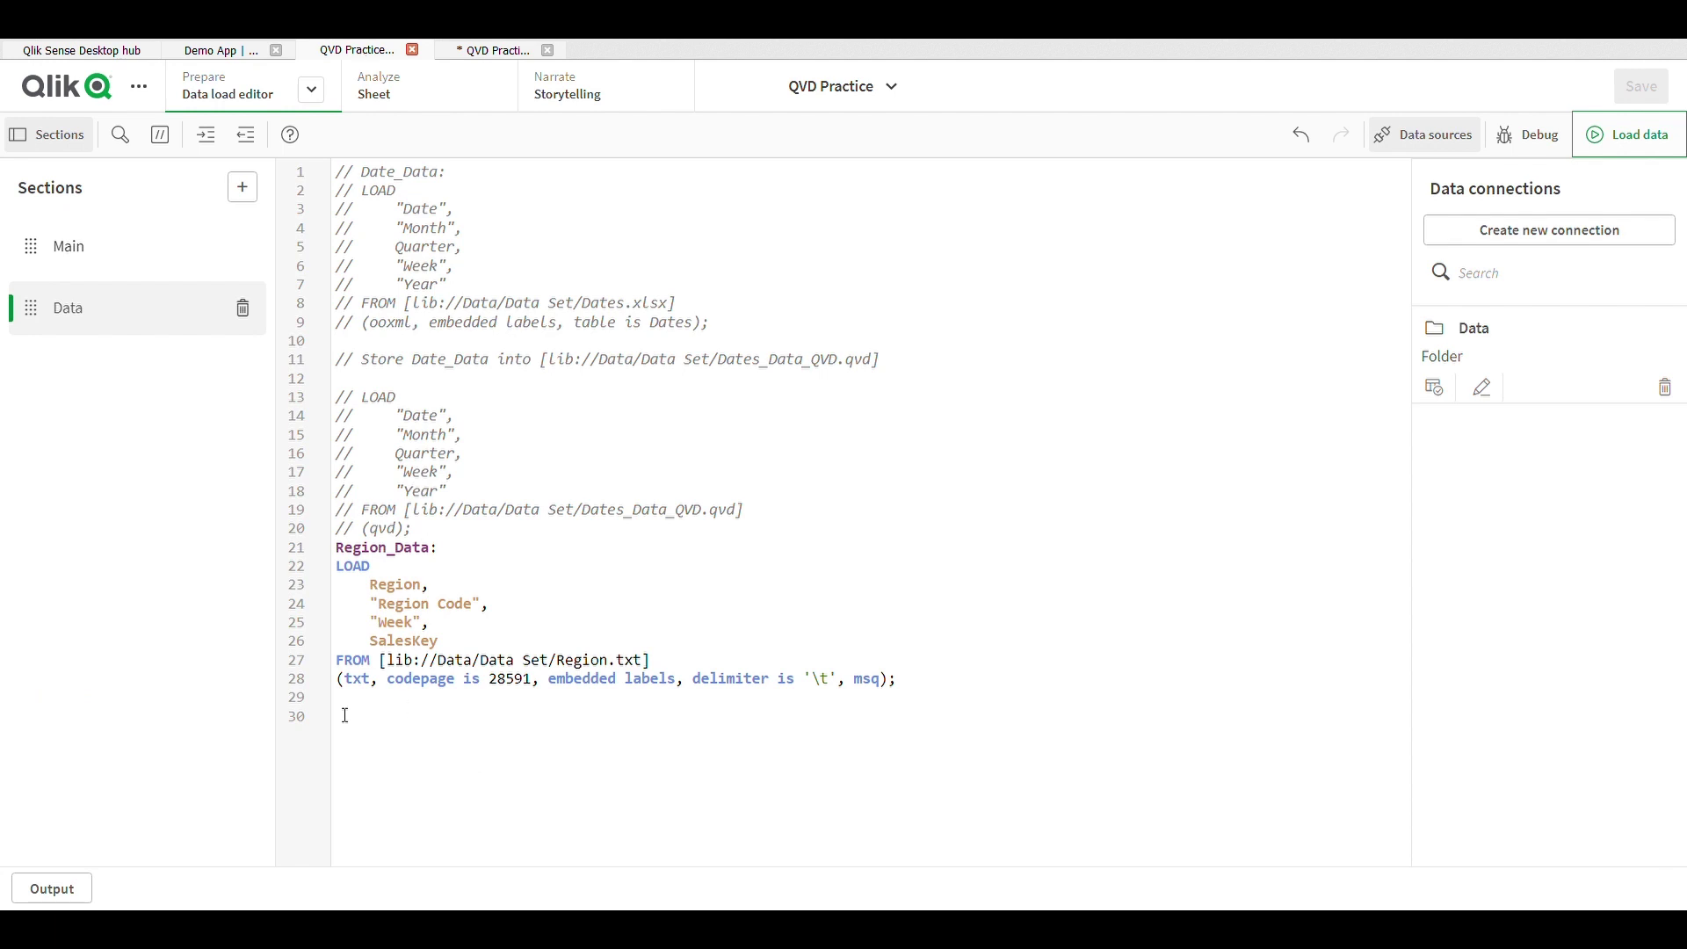
# Add 'store Region_Data into' the Data Set/Region_QVD.qvd path on line 30 and reload
pyautogui.press('Return')
pyautogui.write('s')
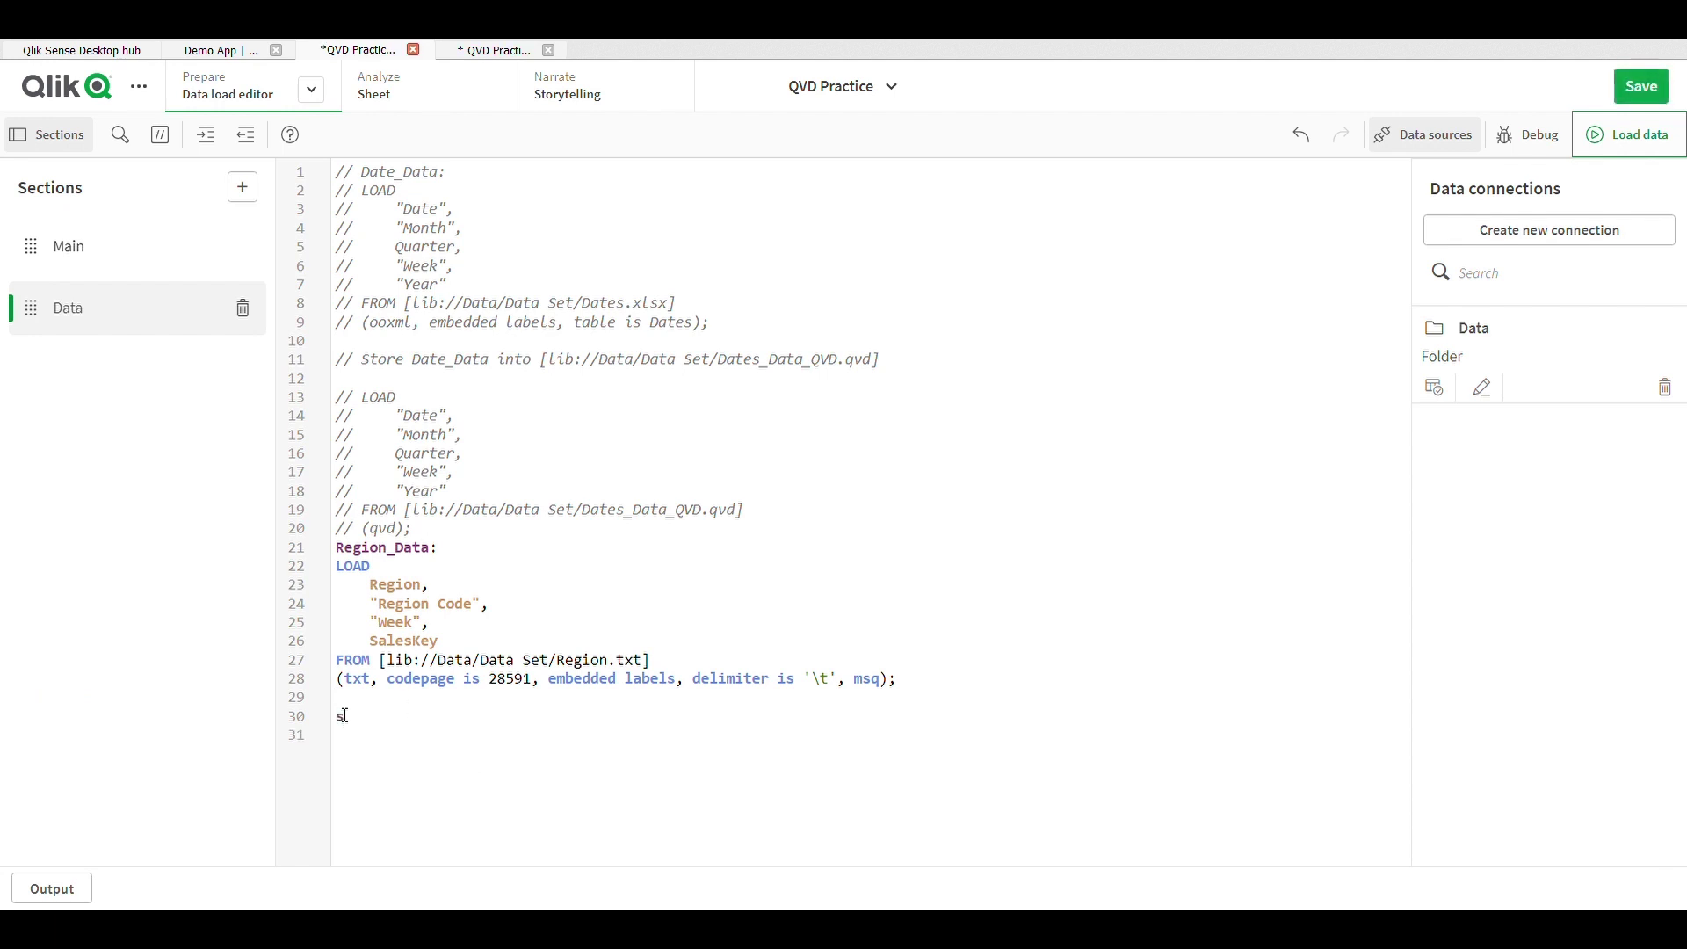
pyautogui.write('tore')
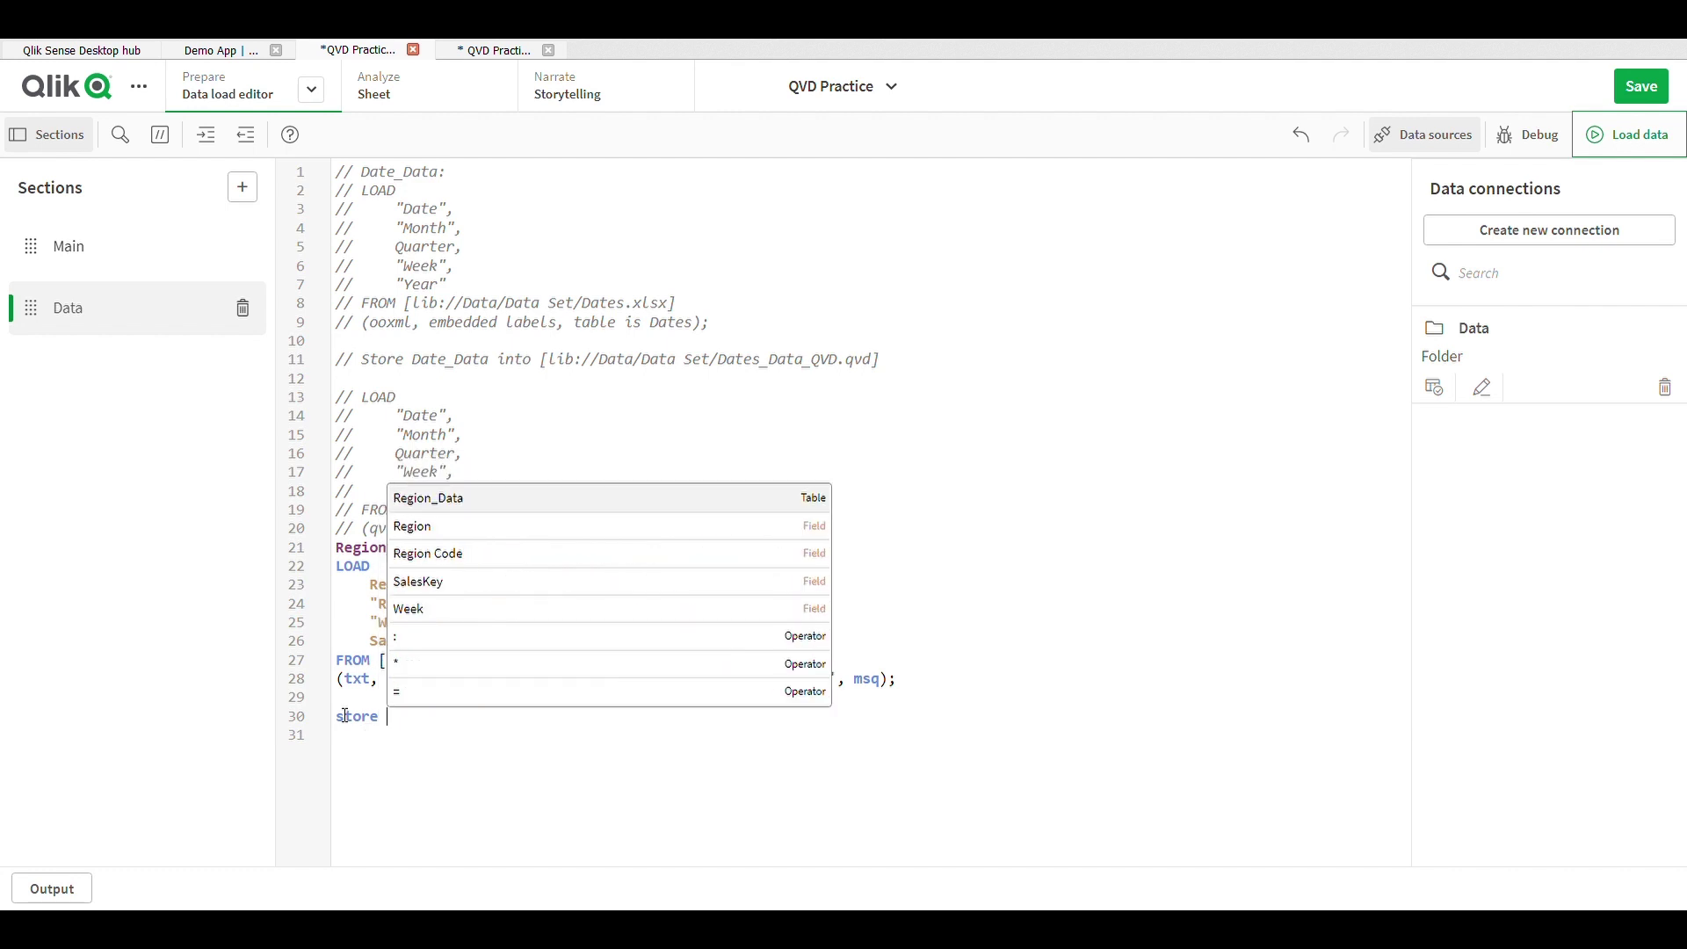
pyautogui.press('Return')
pyautogui.write('into')
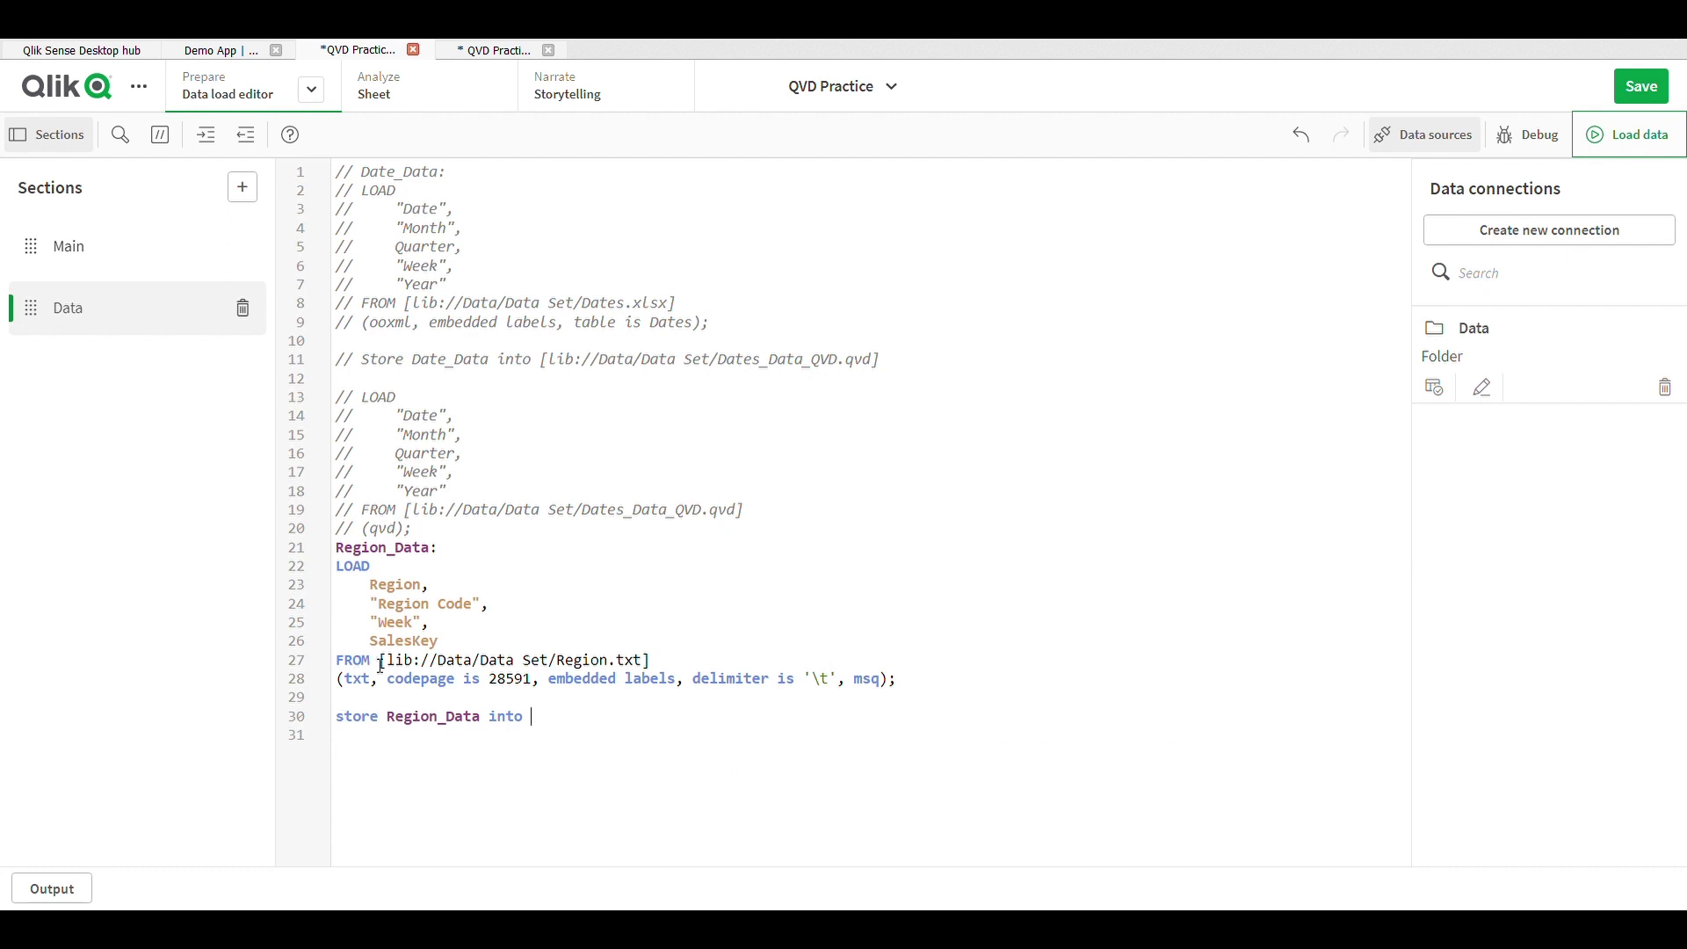
pyautogui.moveTo(378, 661); pyautogui.dragTo(660, 670)
pyautogui.hotkey('ctrl', 'c')
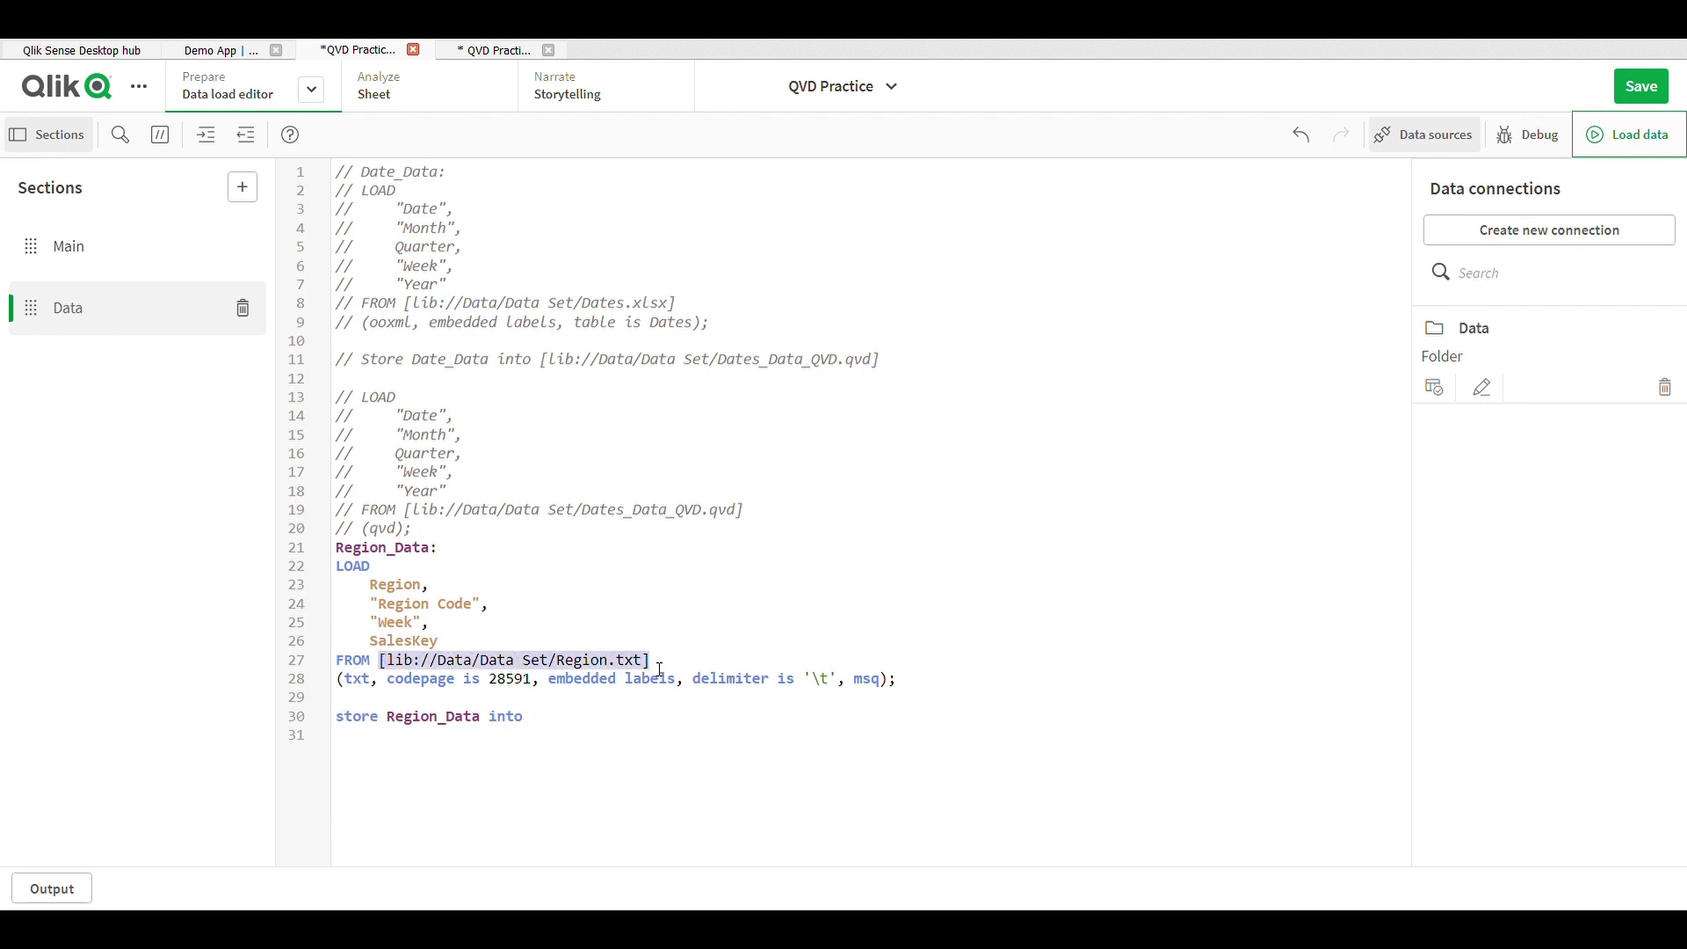
pyautogui.click(558, 732)
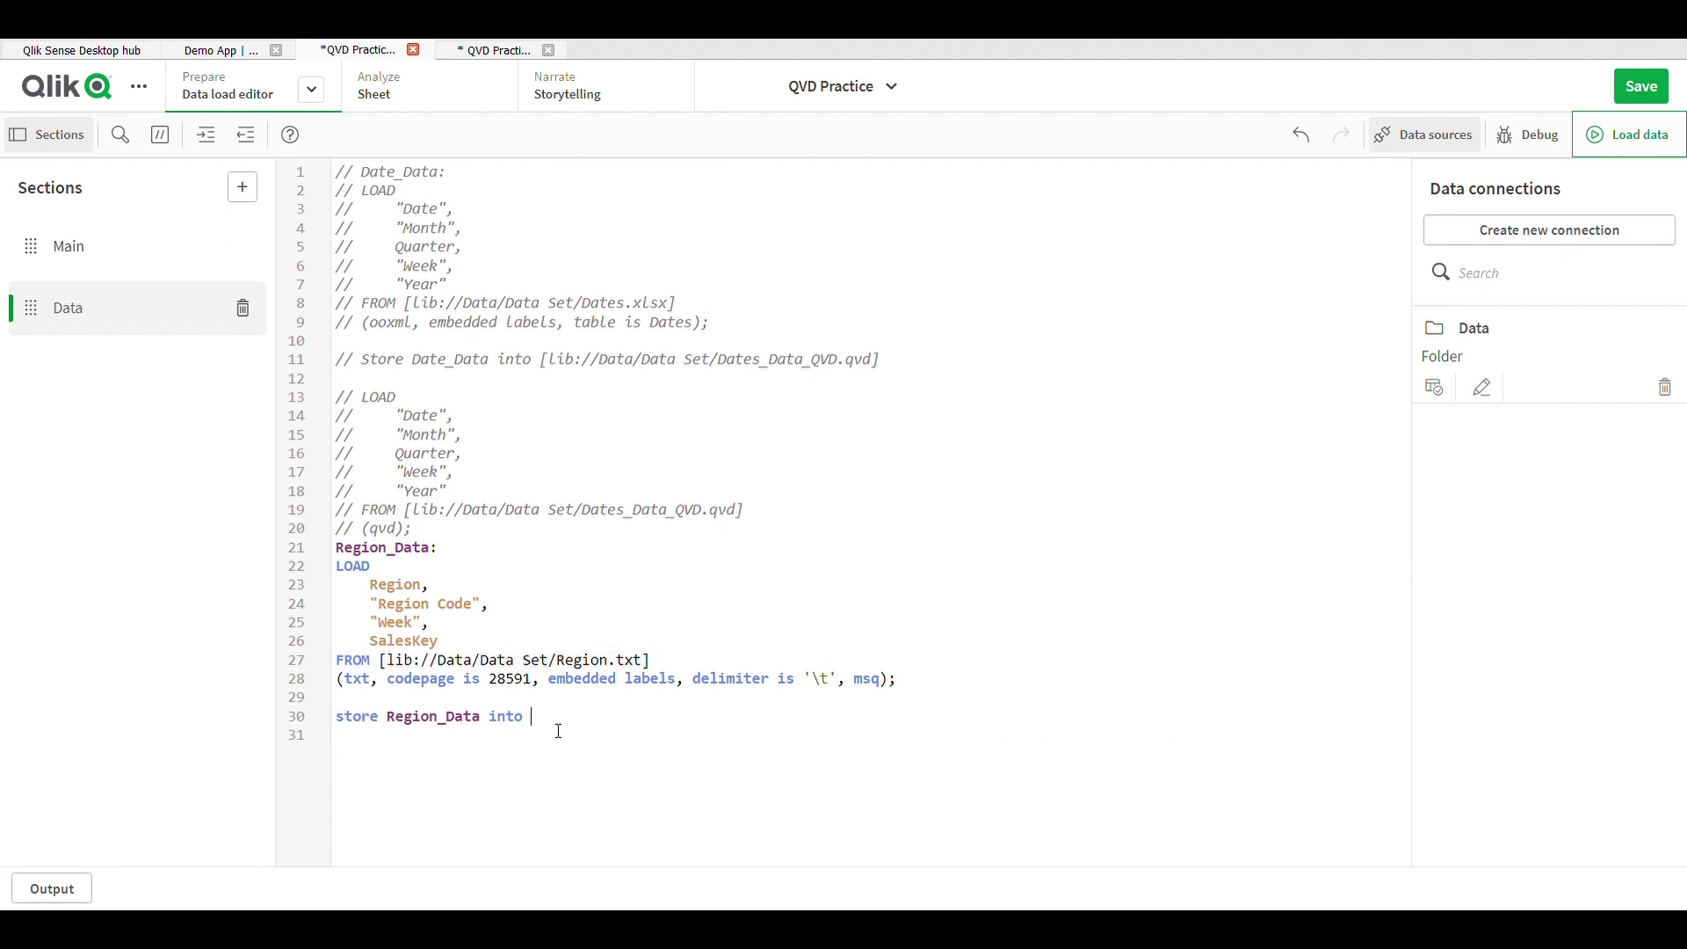
pyautogui.hotkey('ctrl', 'v')
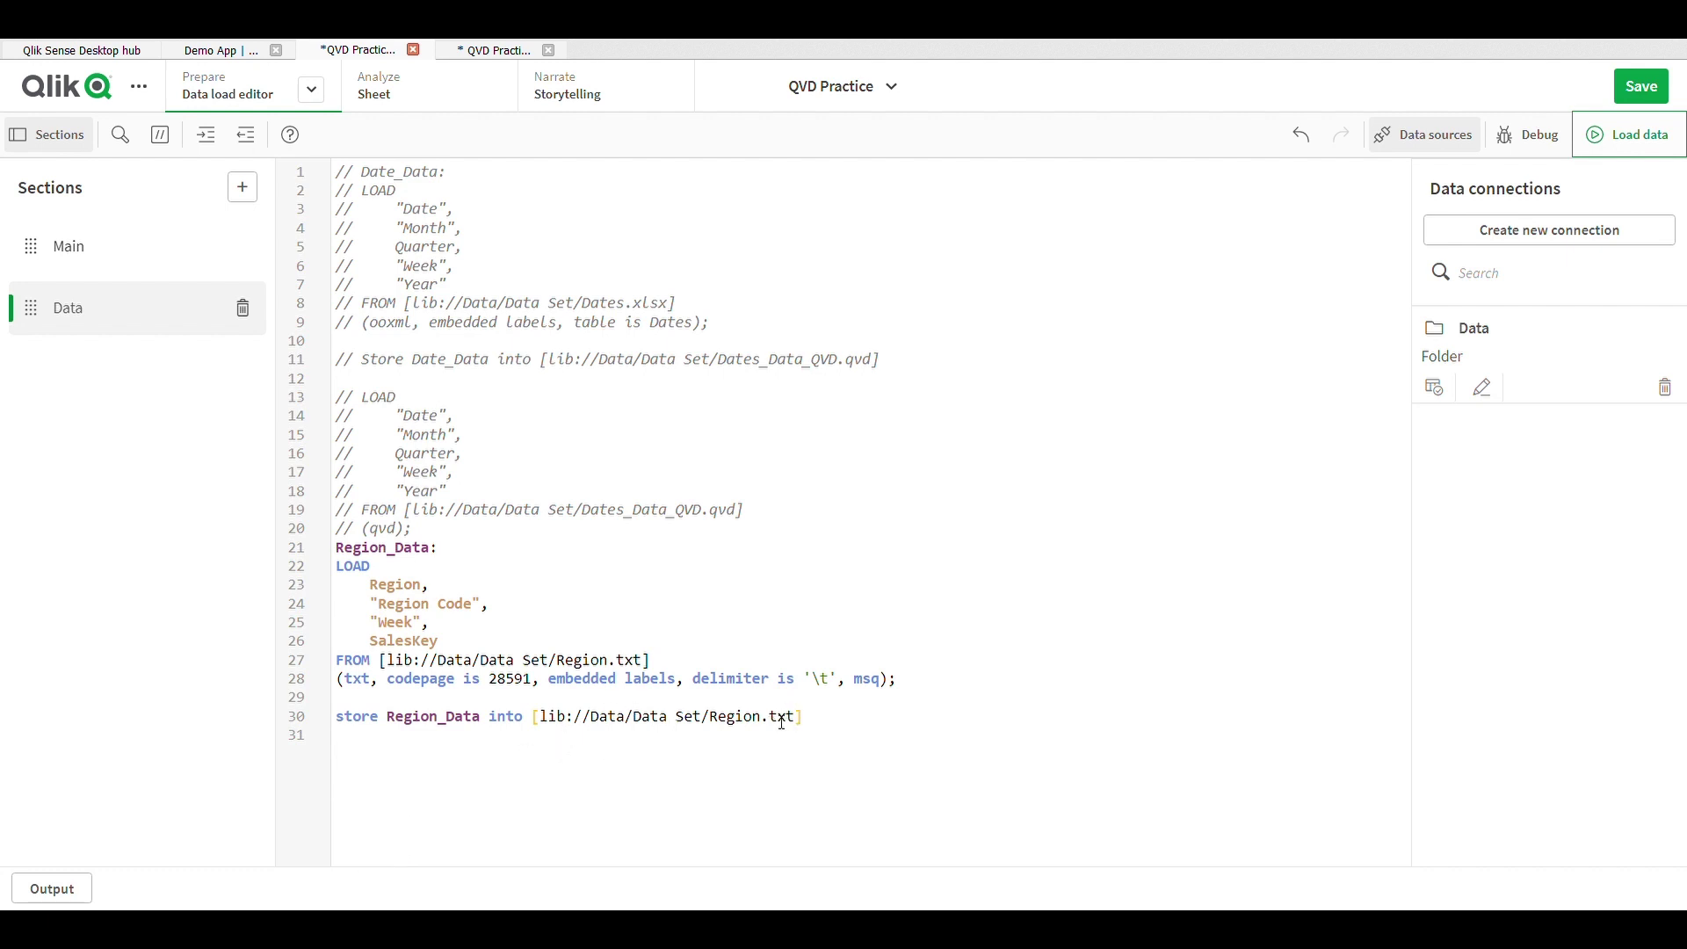
pyautogui.press('BackSpace')
pyautogui.press('BackSpace')
pyautogui.write('qvd_QVD')
pyautogui.click(1681, 125)
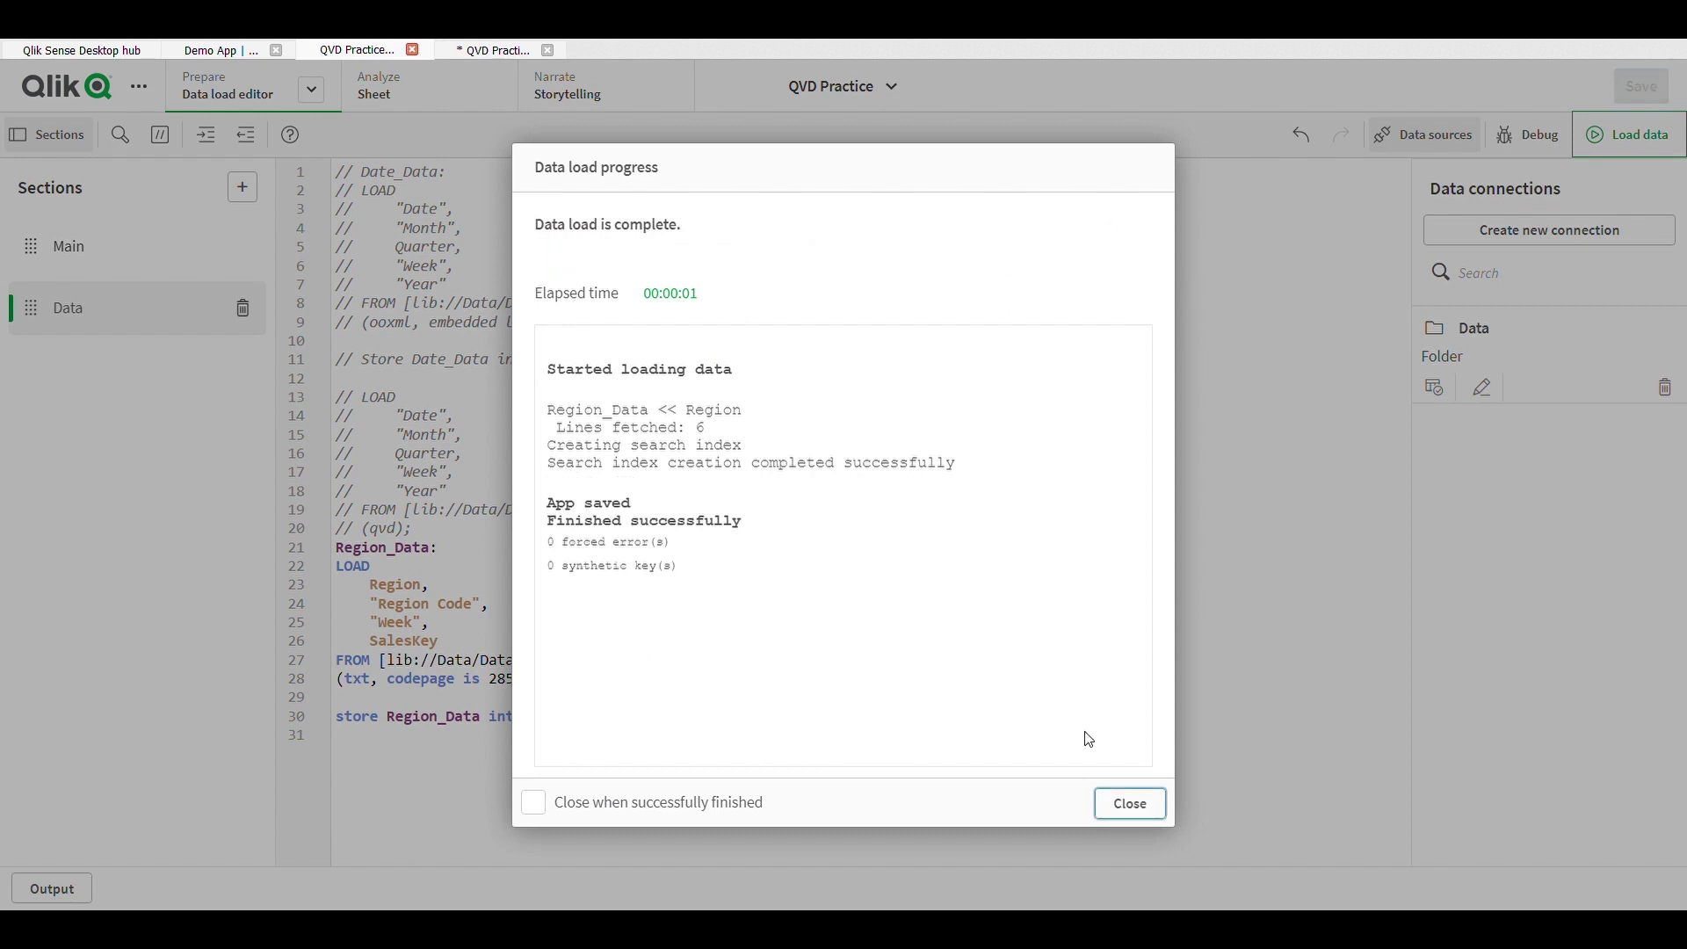
pyautogui.click(1141, 806)
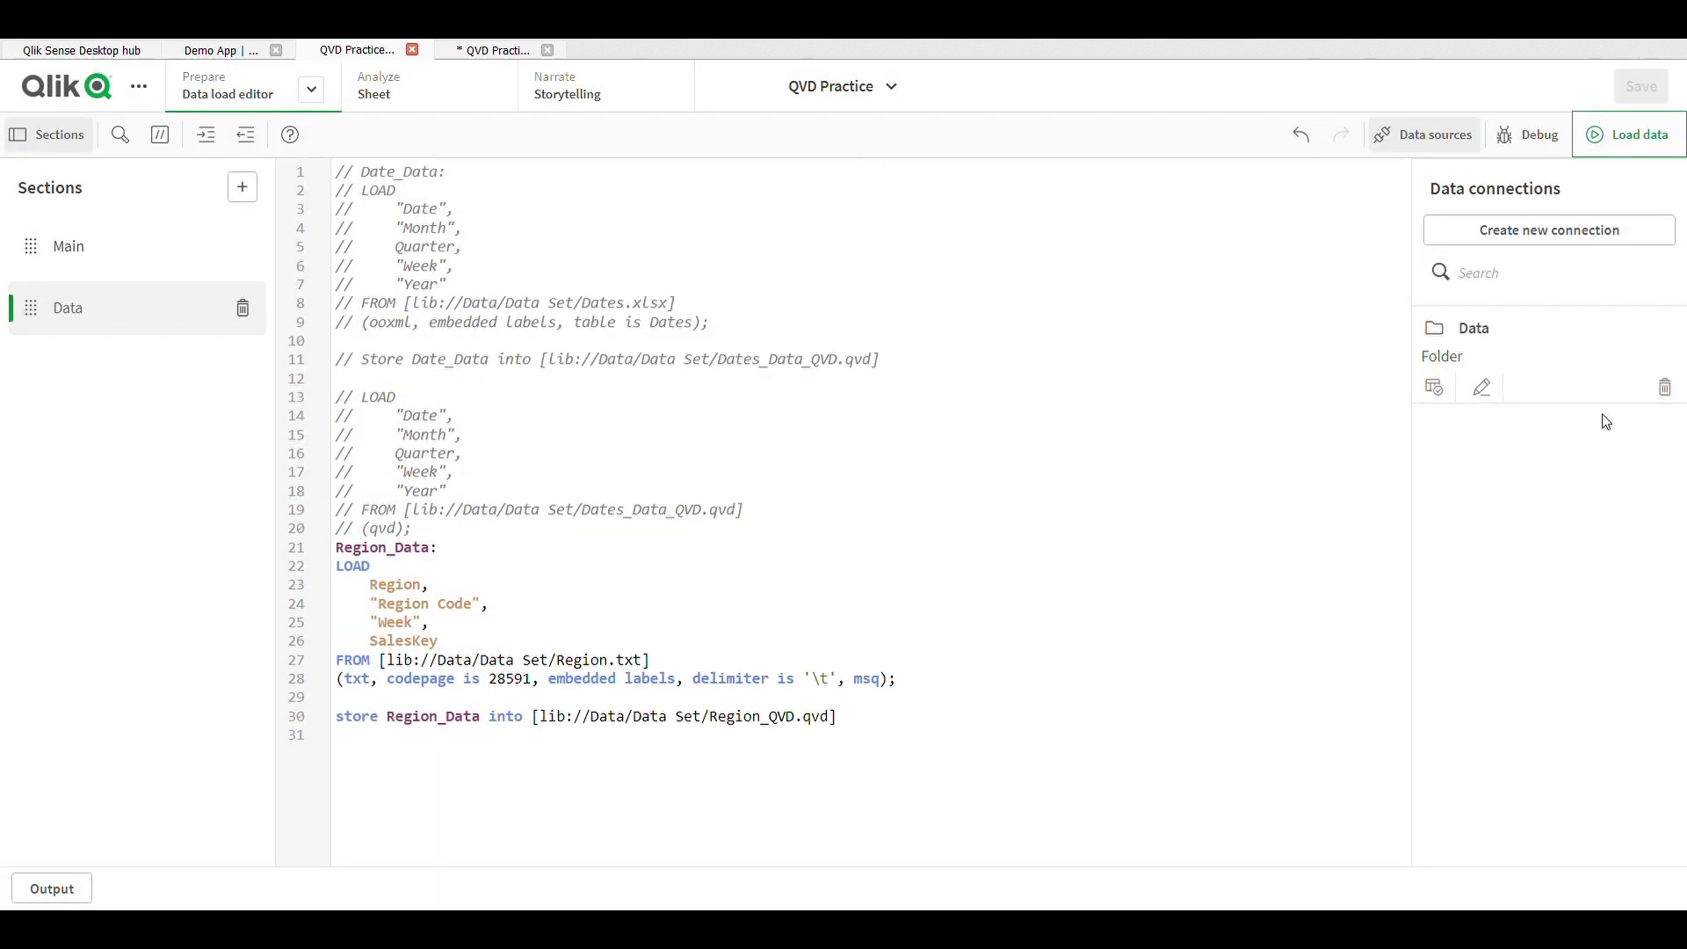
# From the Data connection's Data Set folder, insert a qvd load script for Region_QVD.qvd
pyautogui.click(1441, 396)
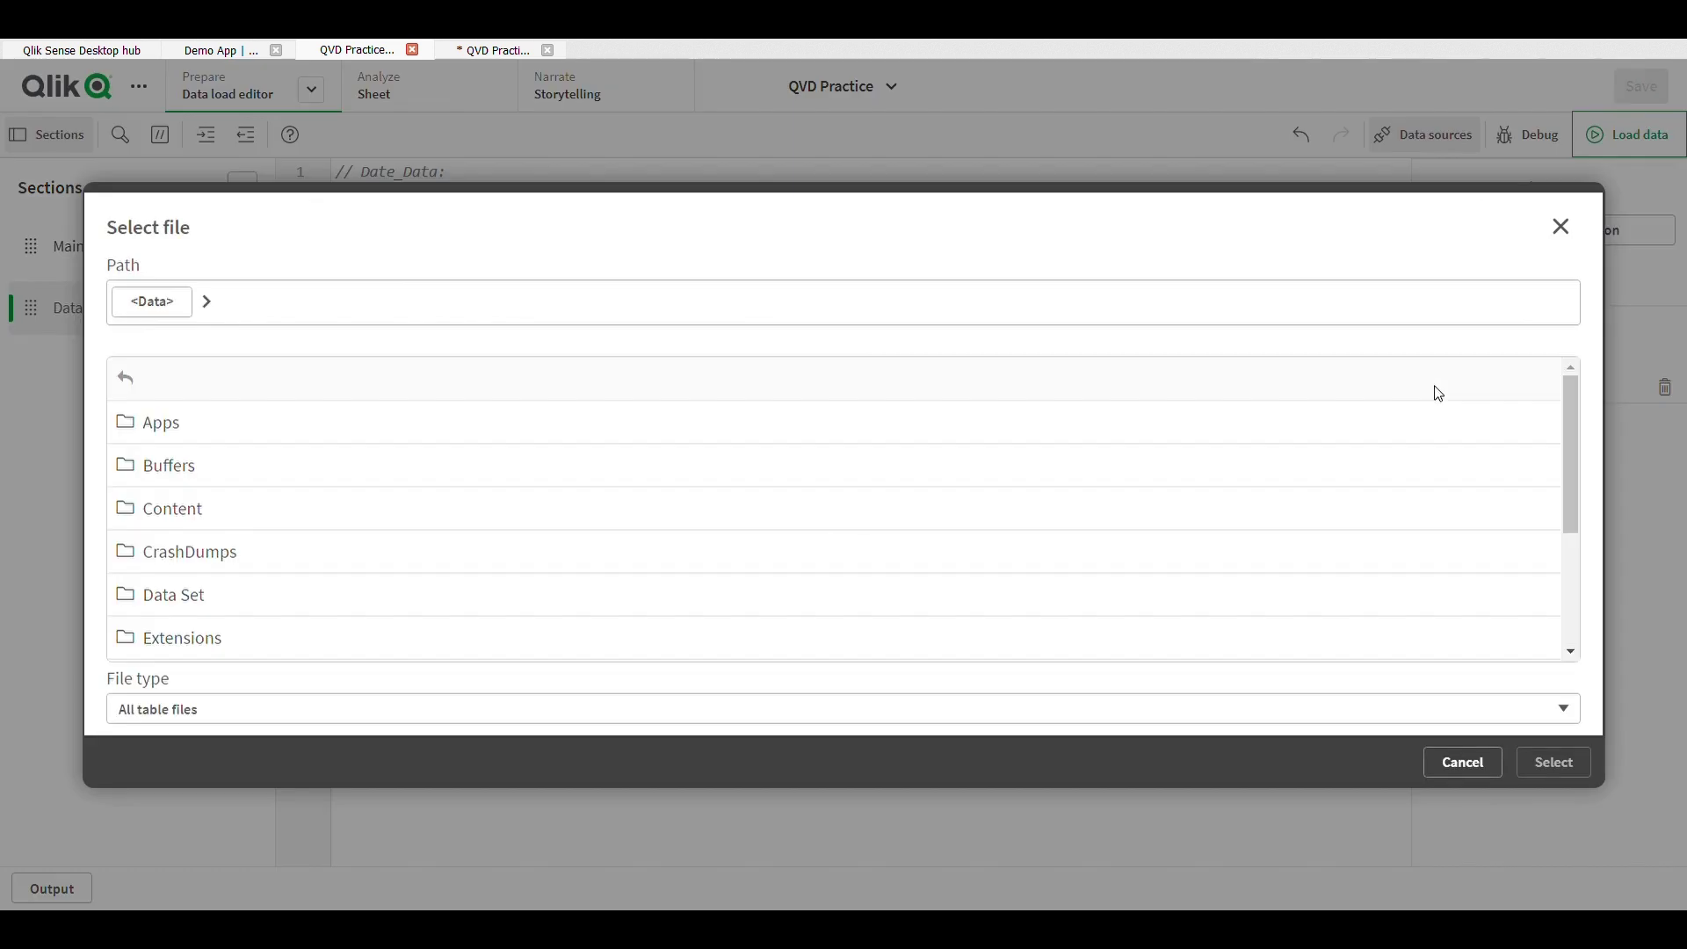
pyautogui.scroll(-3, 647, 546)
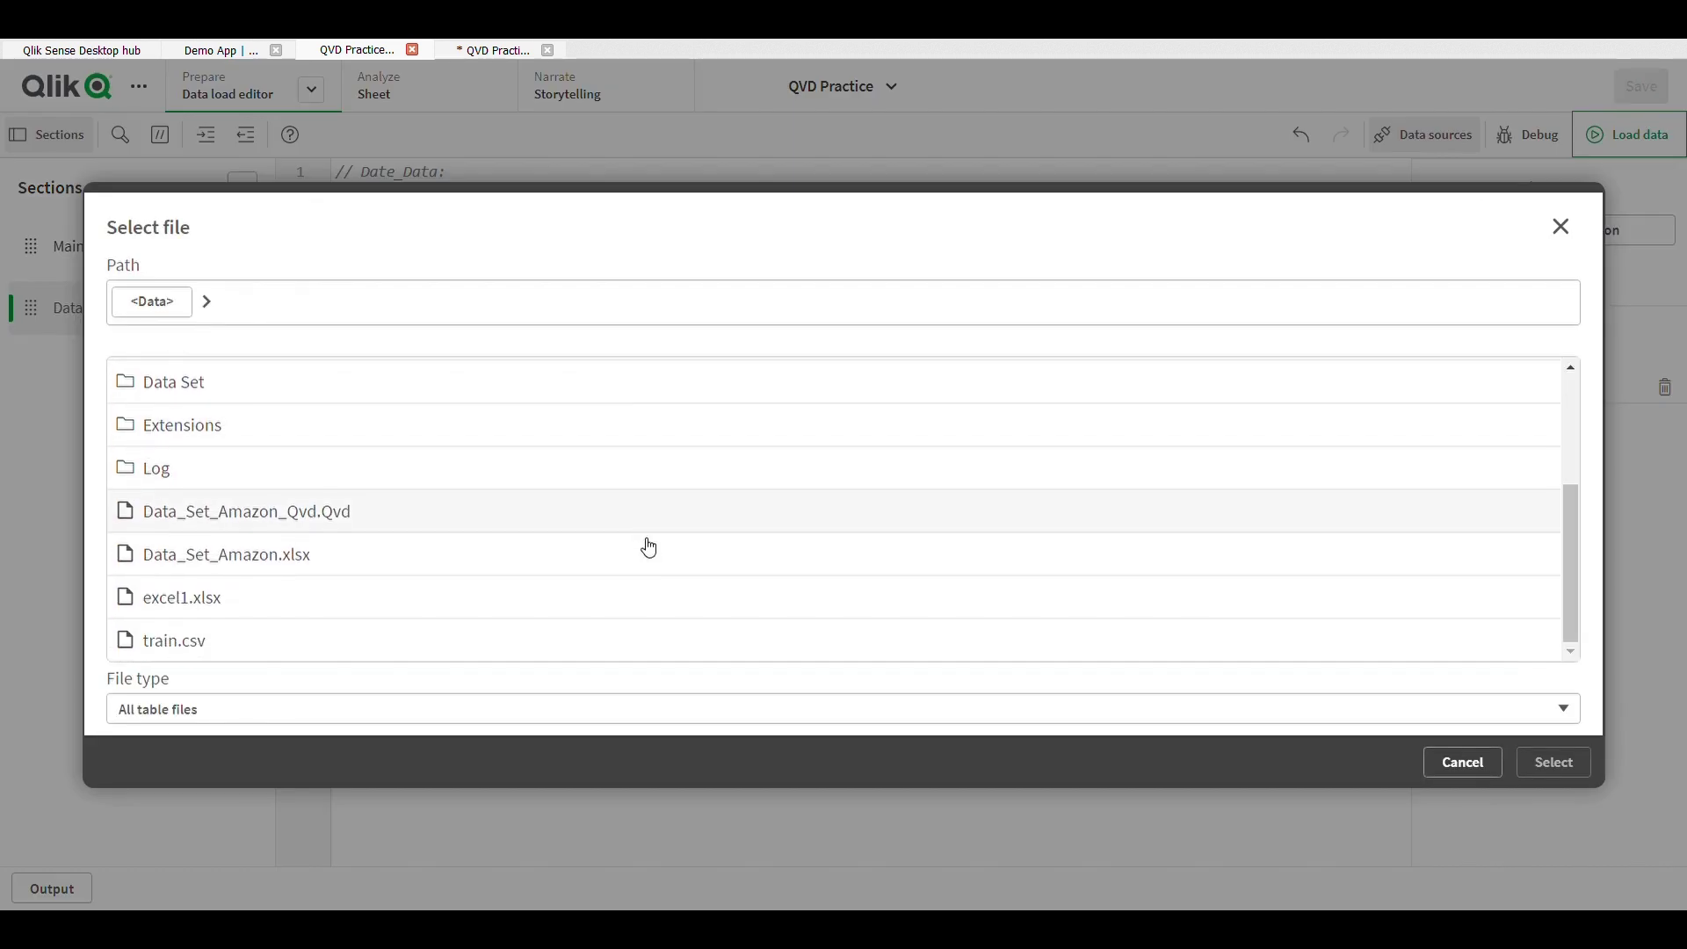
pyautogui.scroll(5, 648, 547)
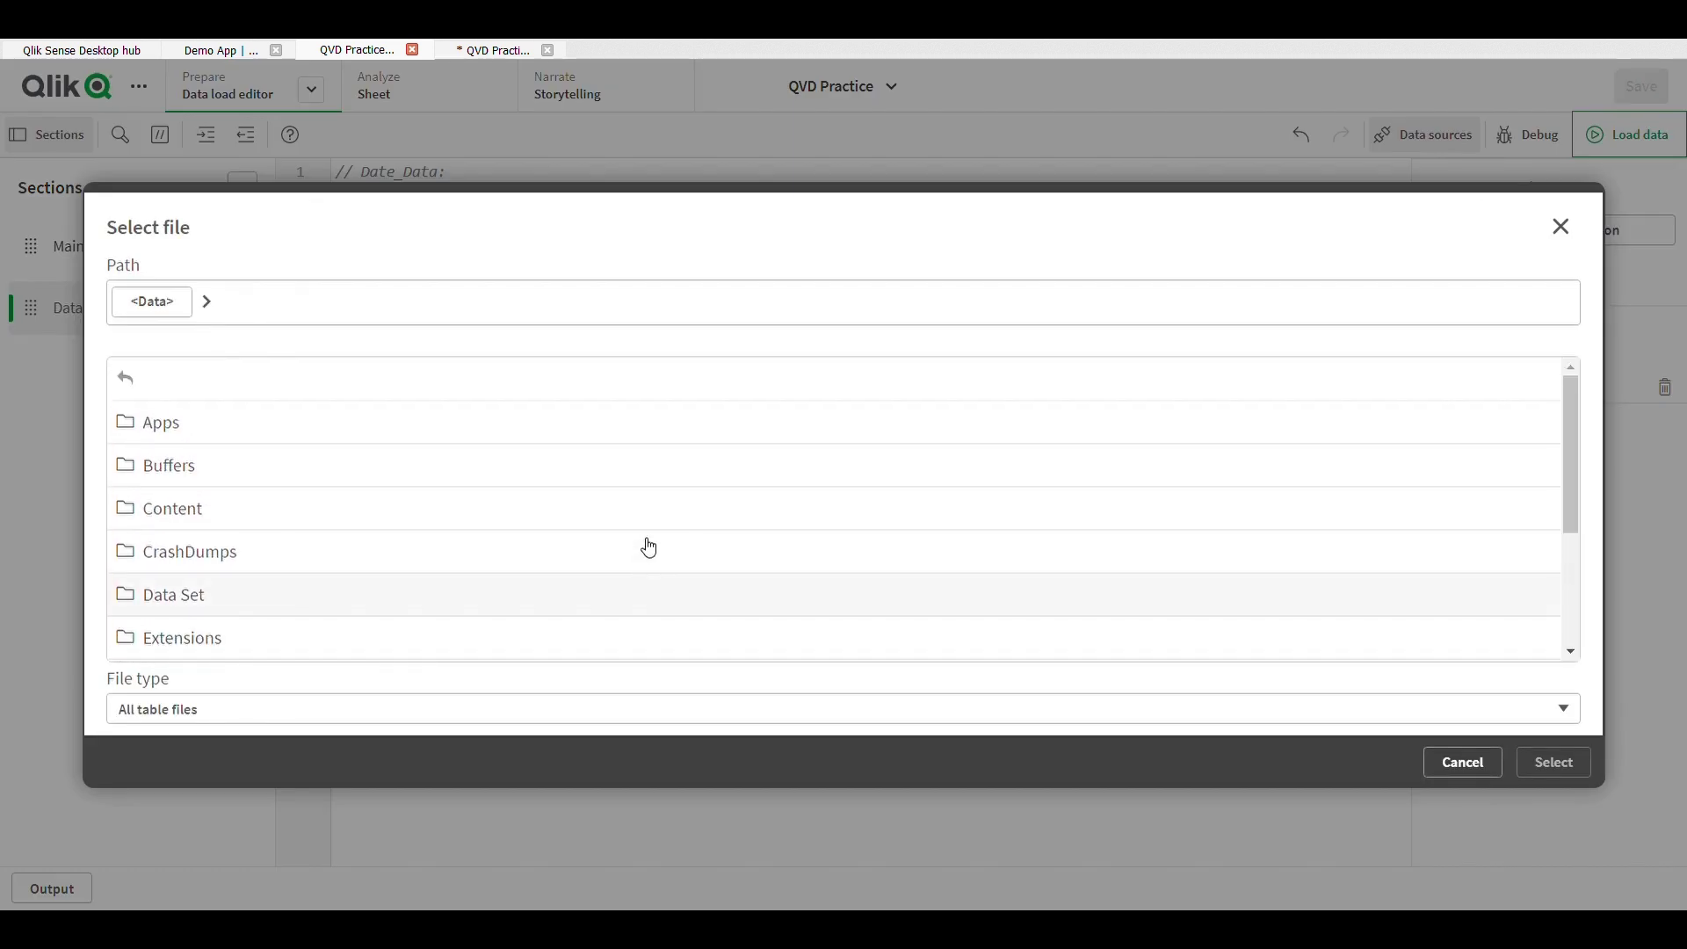
pyautogui.click(183, 605)
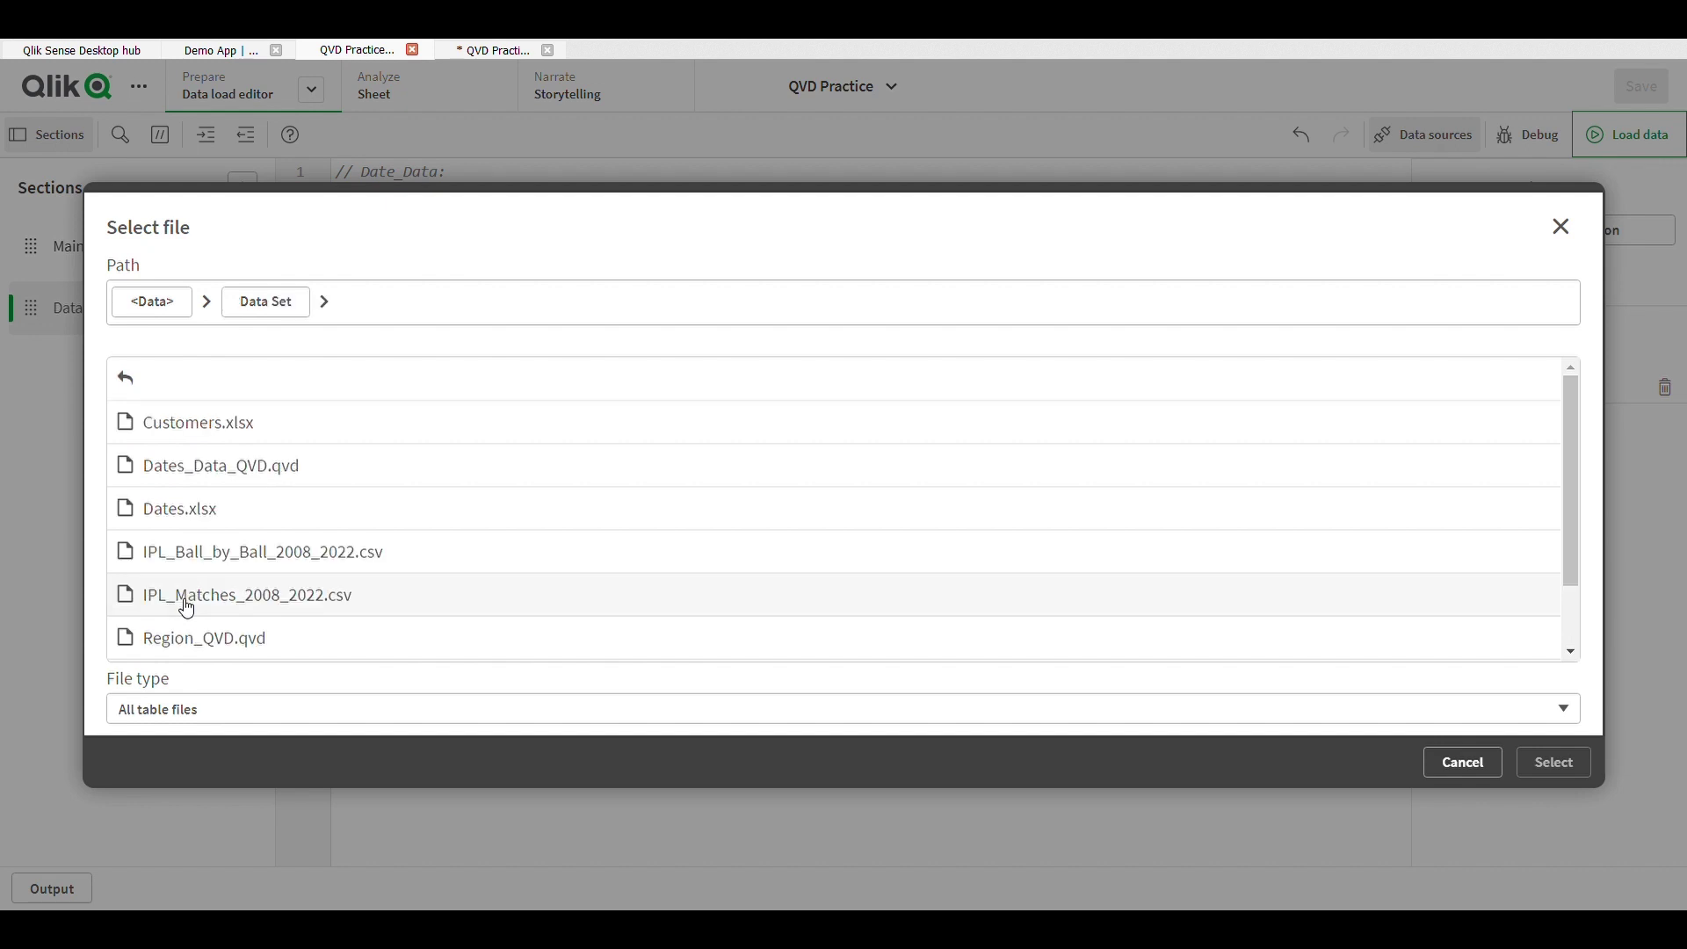
pyautogui.scroll(-2, 181, 597)
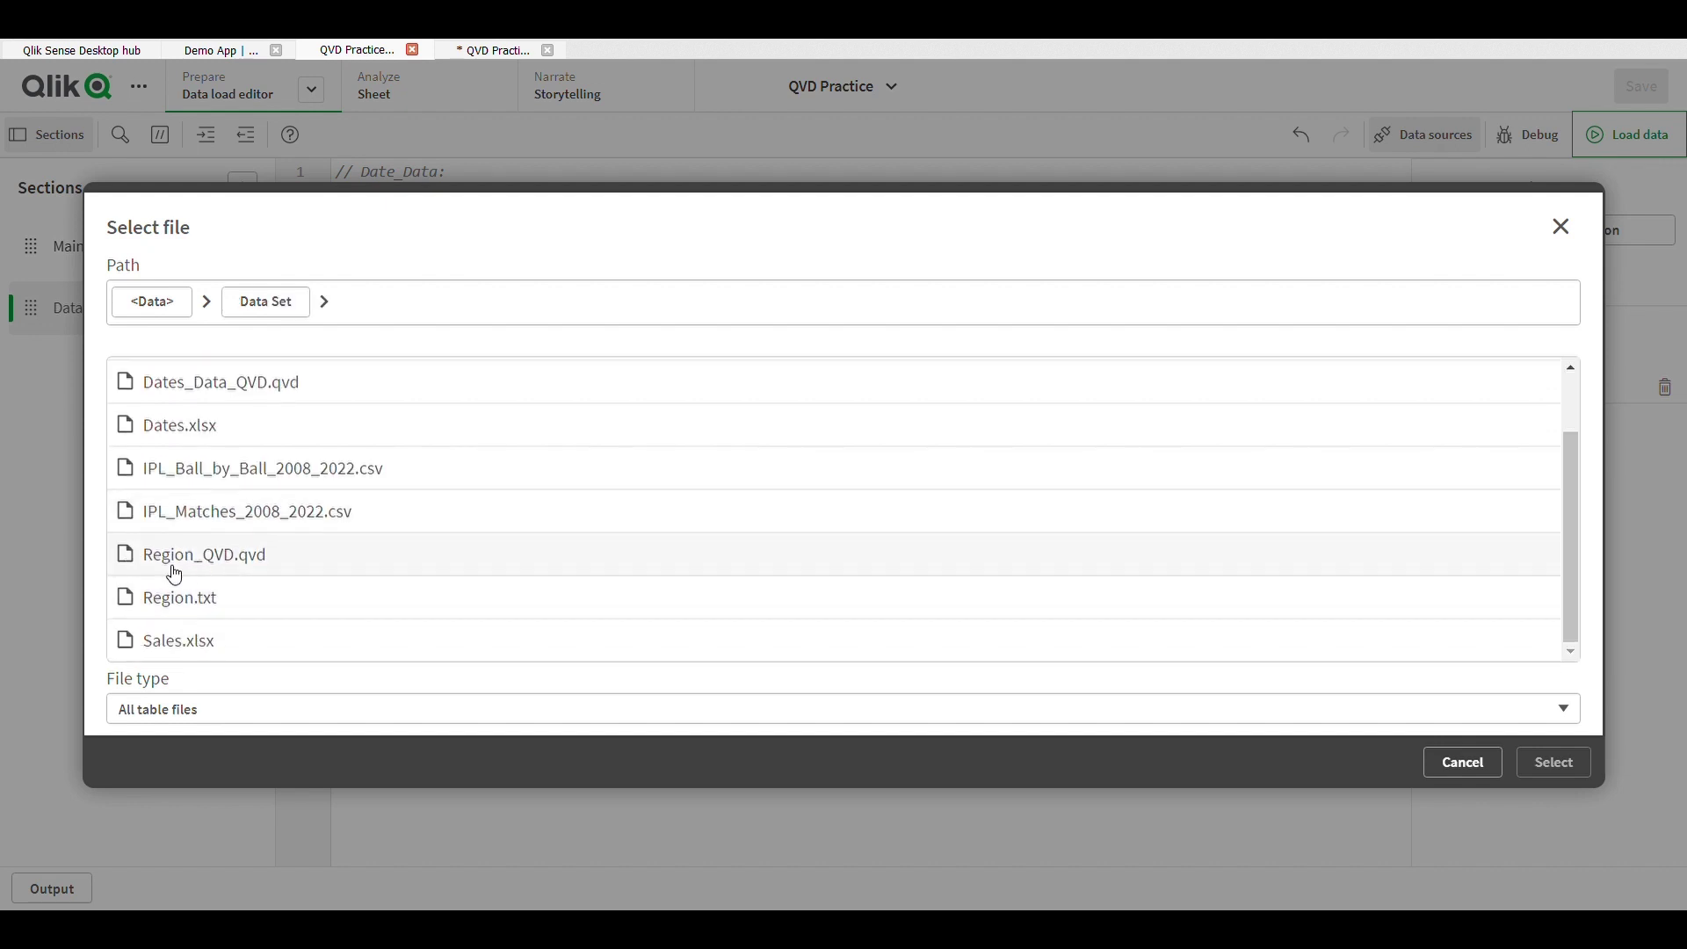
pyautogui.click(273, 716)
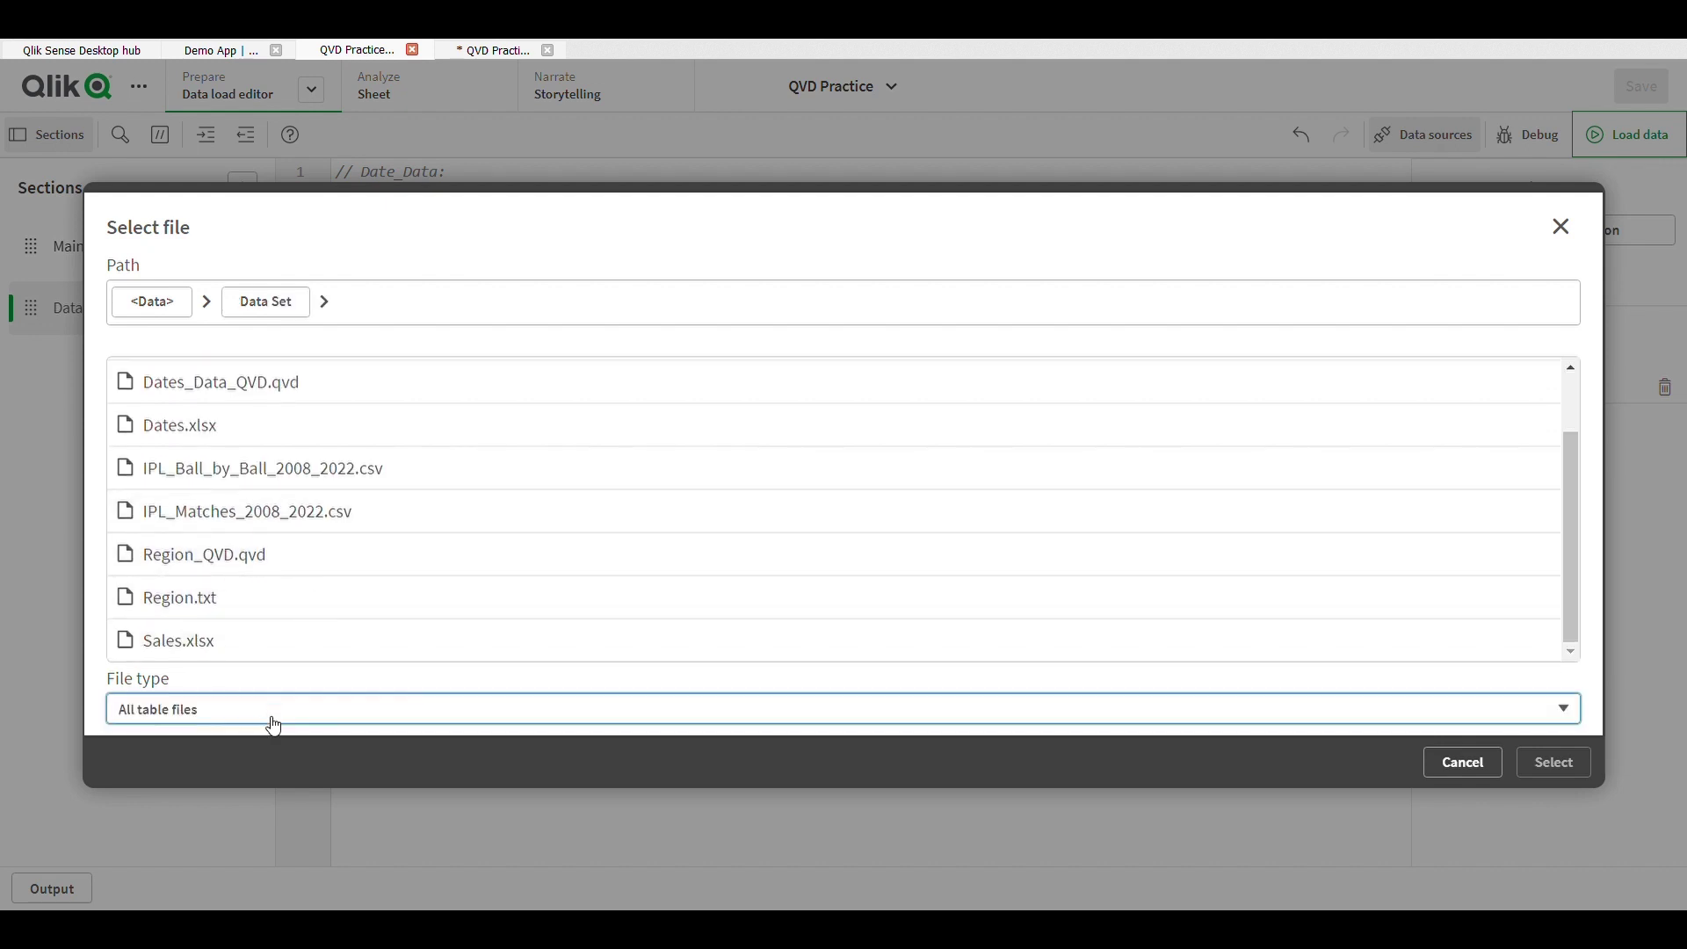
pyautogui.click(286, 838)
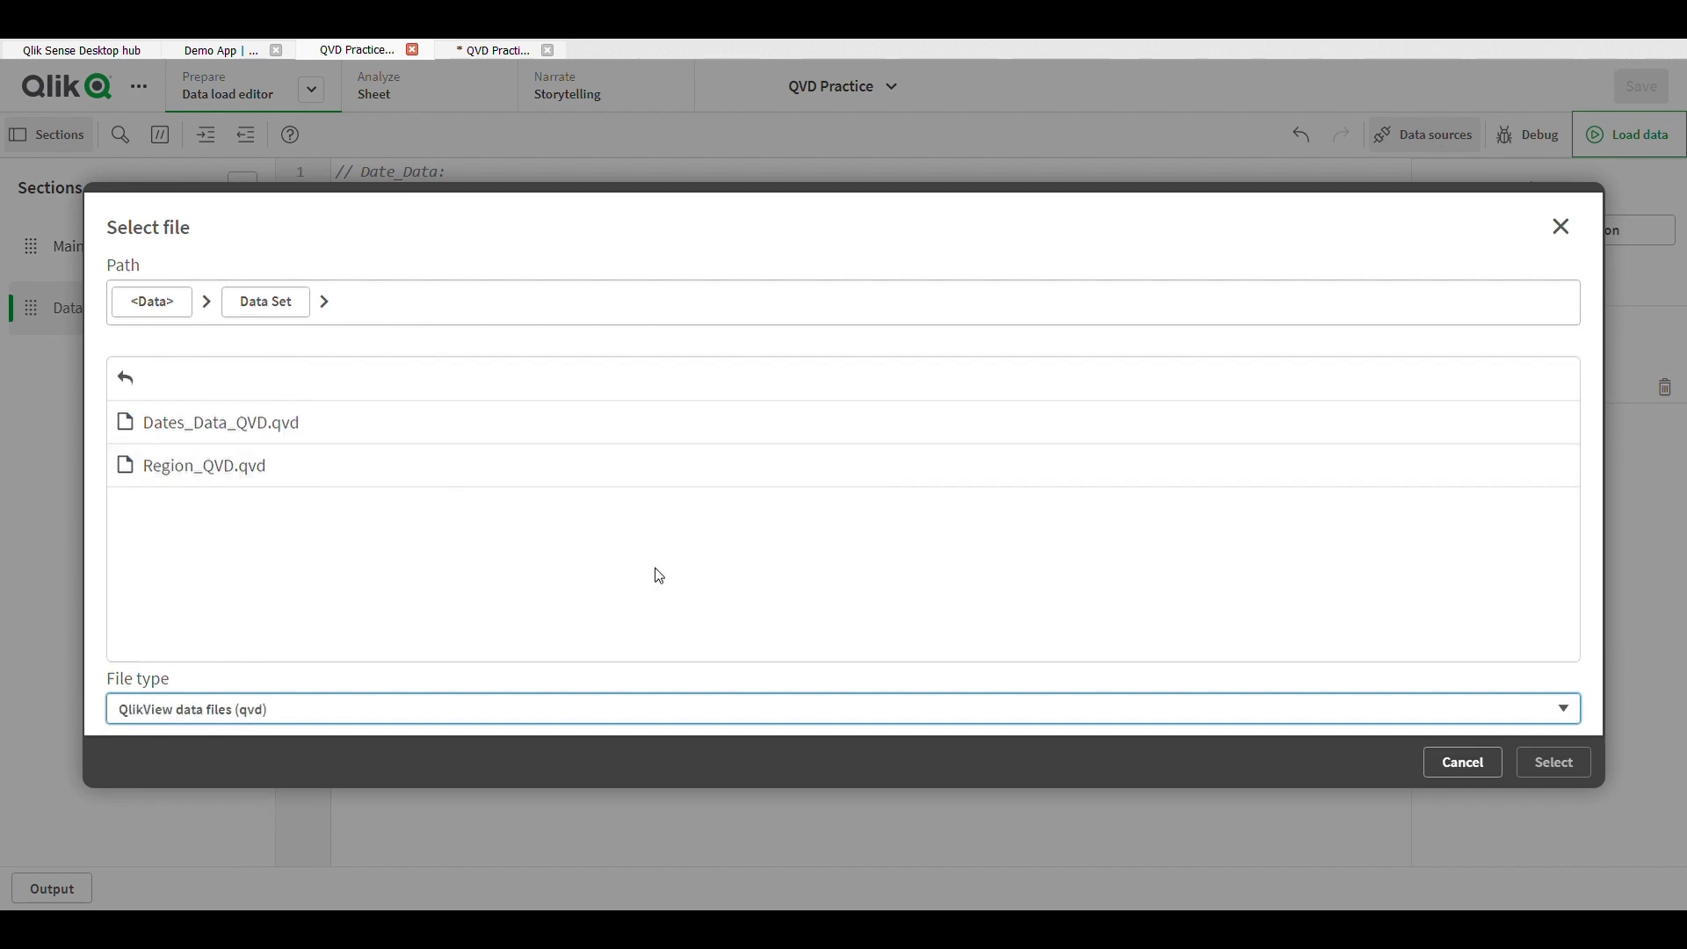
pyautogui.click(571, 480)
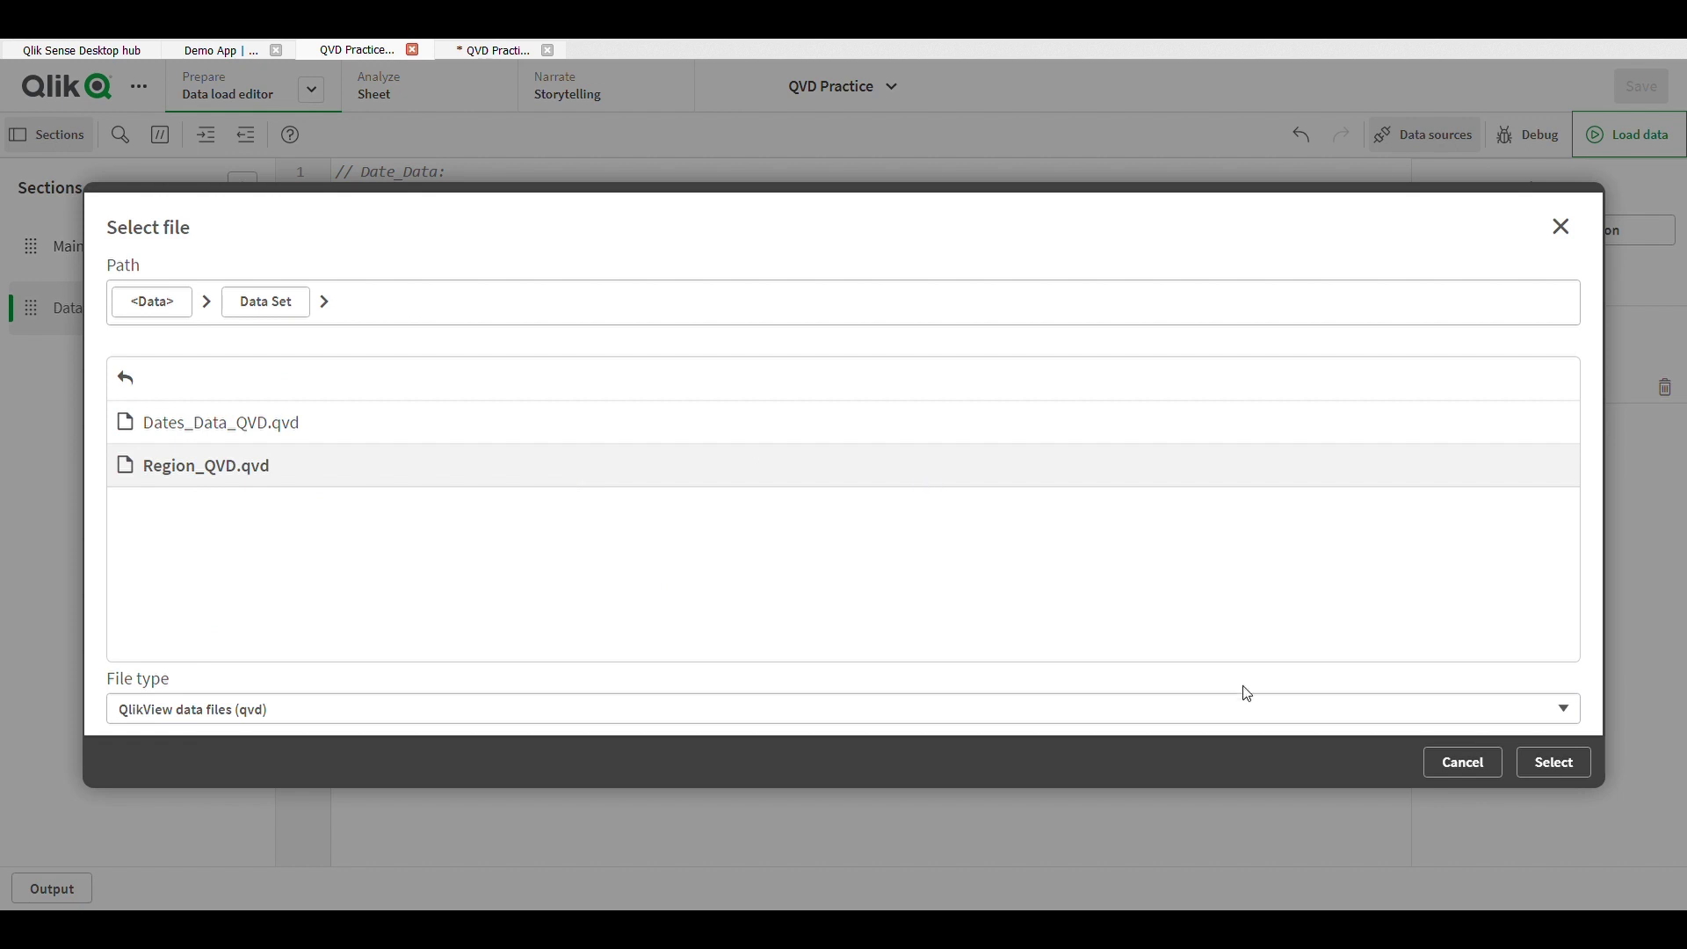
pyautogui.click(1555, 762)
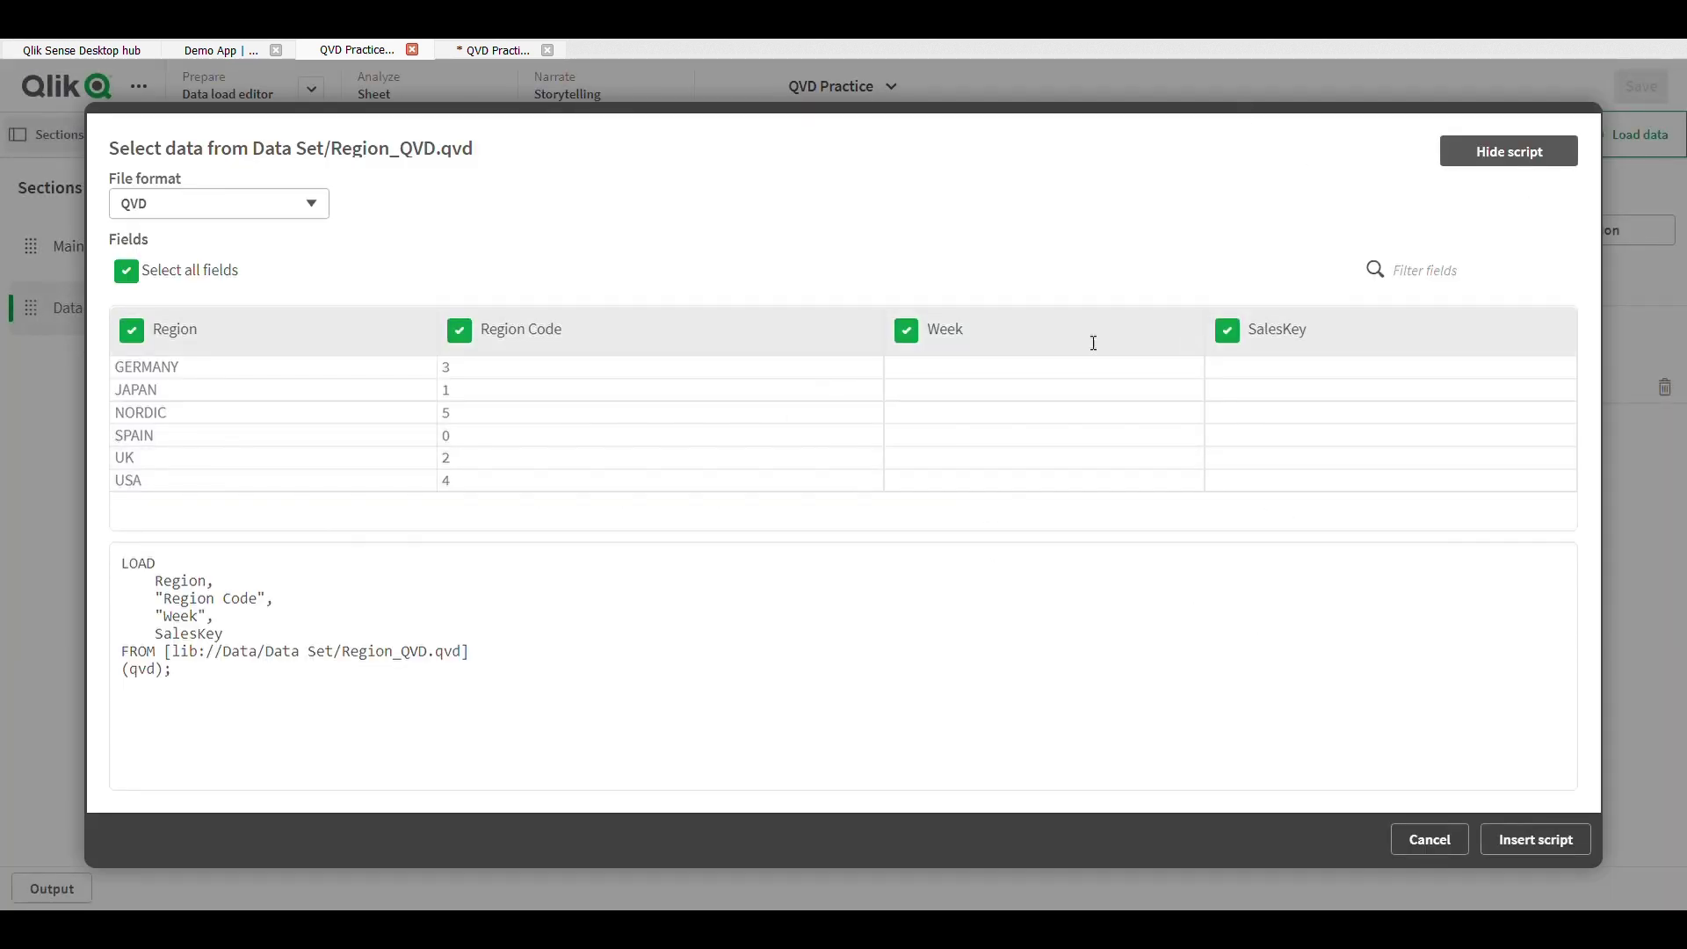
pyautogui.click(1579, 850)
pyautogui.scroll(-1, 733, 696)
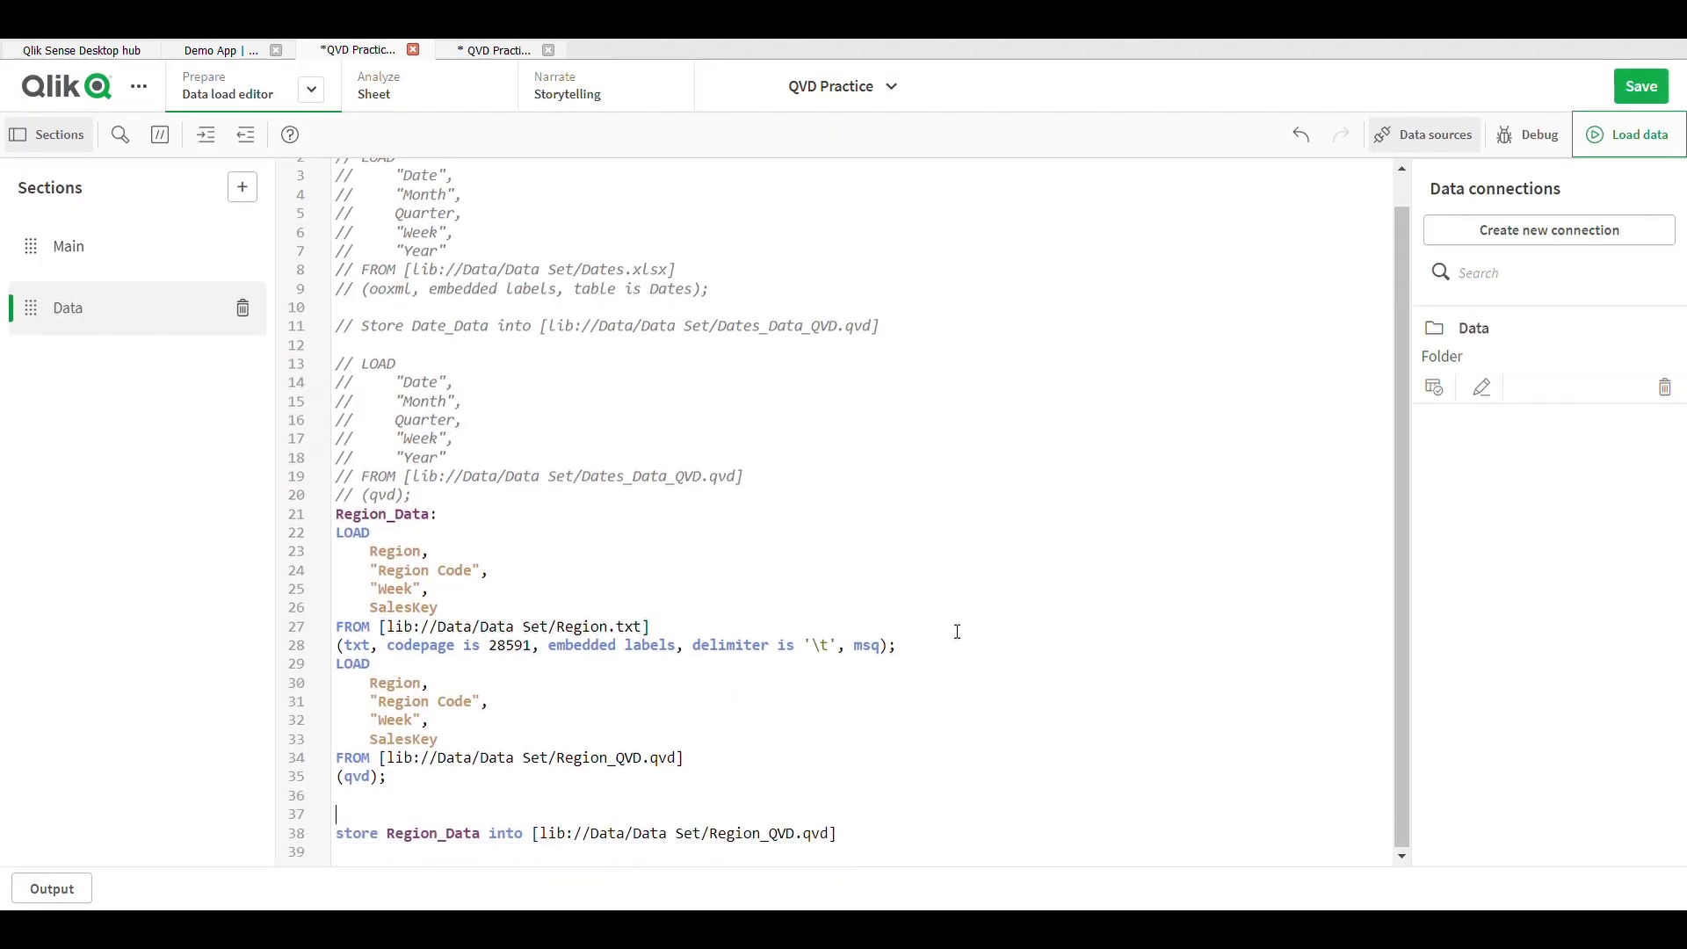
# Comment out the Region.txt load block (lines 21–28) and the store statement
pyautogui.moveTo(931, 659); pyautogui.dragTo(309, 525)
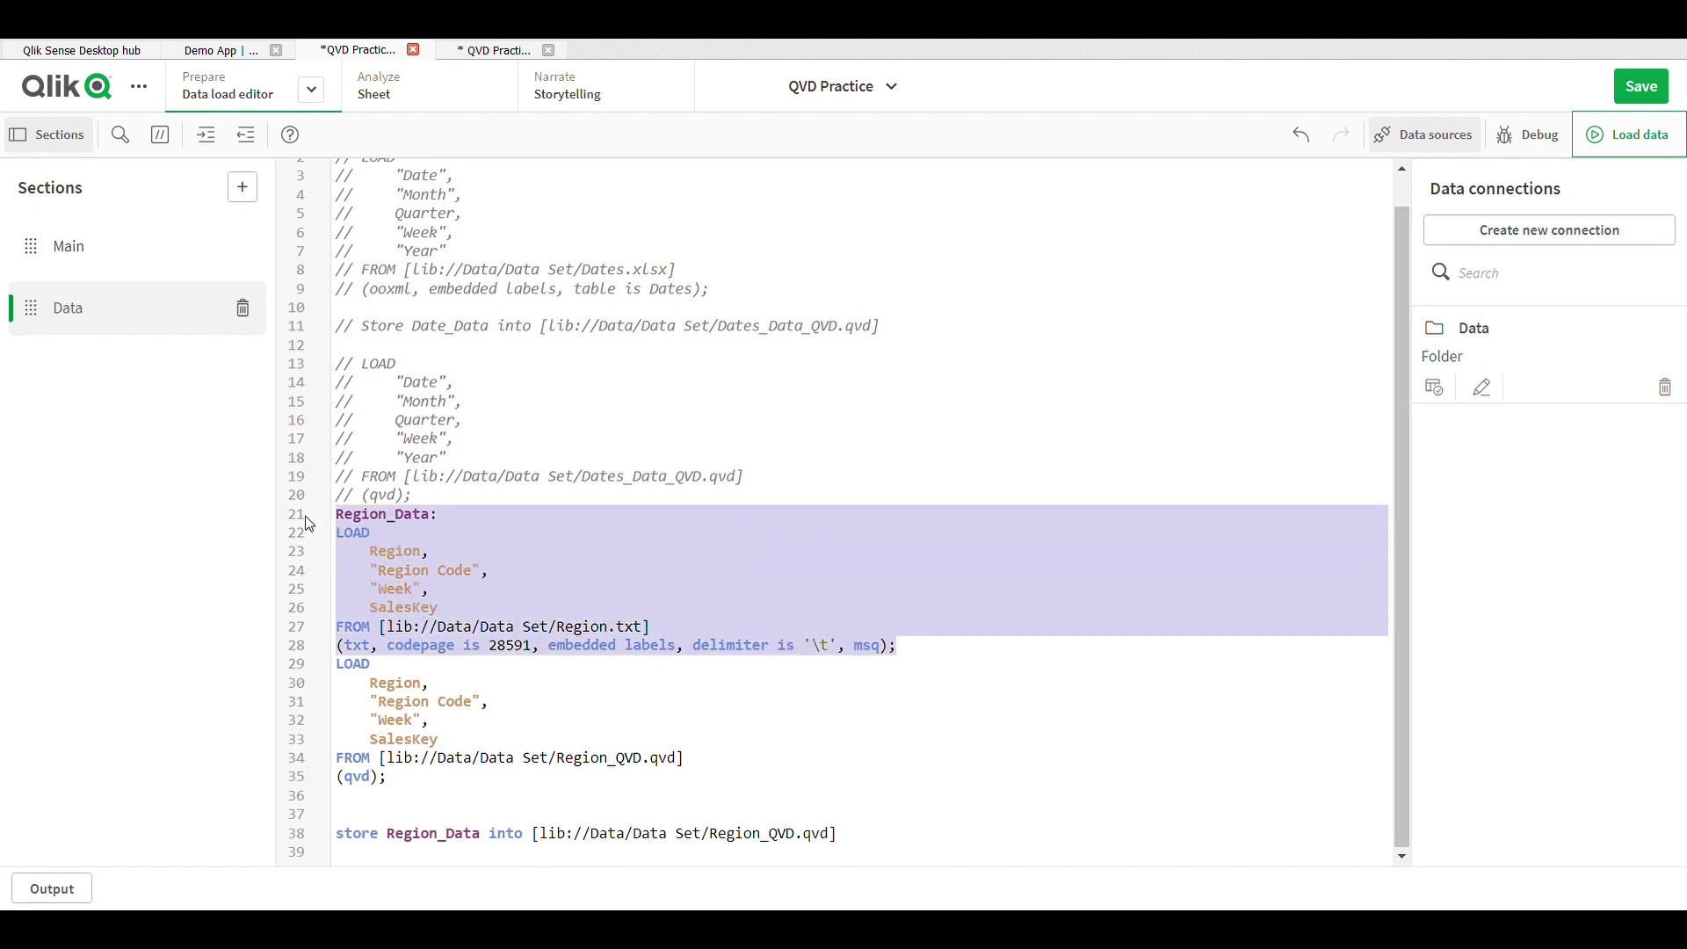
pyautogui.click(161, 135)
pyautogui.click(959, 849)
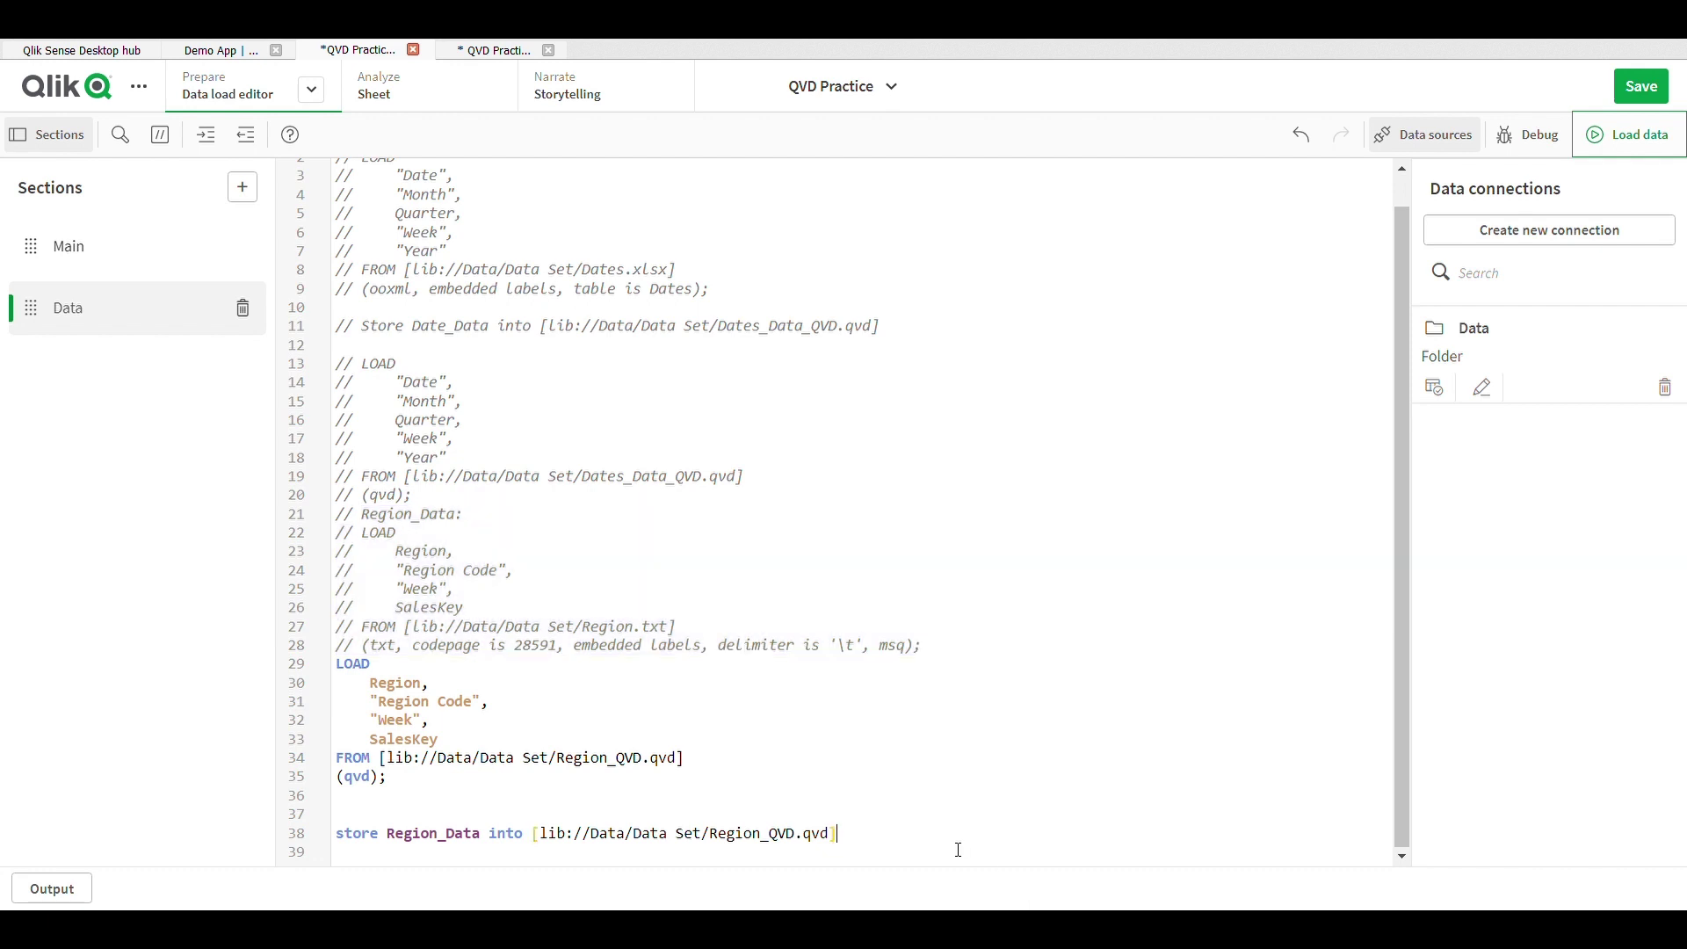
pyautogui.click(161, 135)
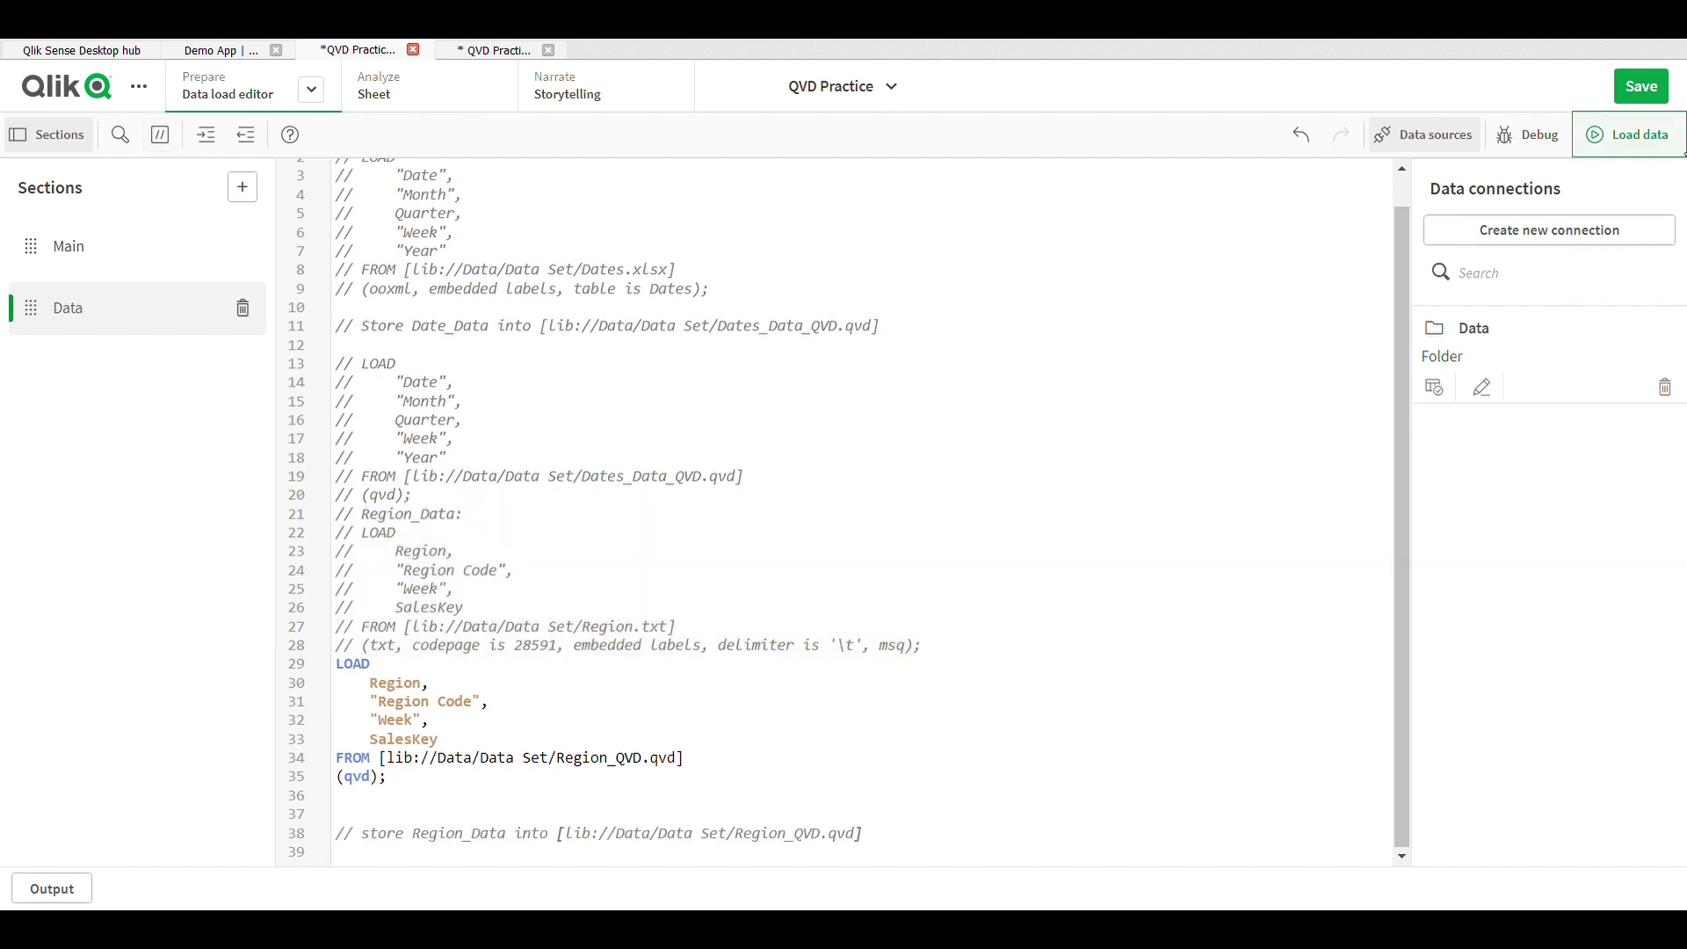
# Reload from the QVD and preview Region_QVD's 6 rows in the Data model viewer
pyautogui.click(1630, 134)
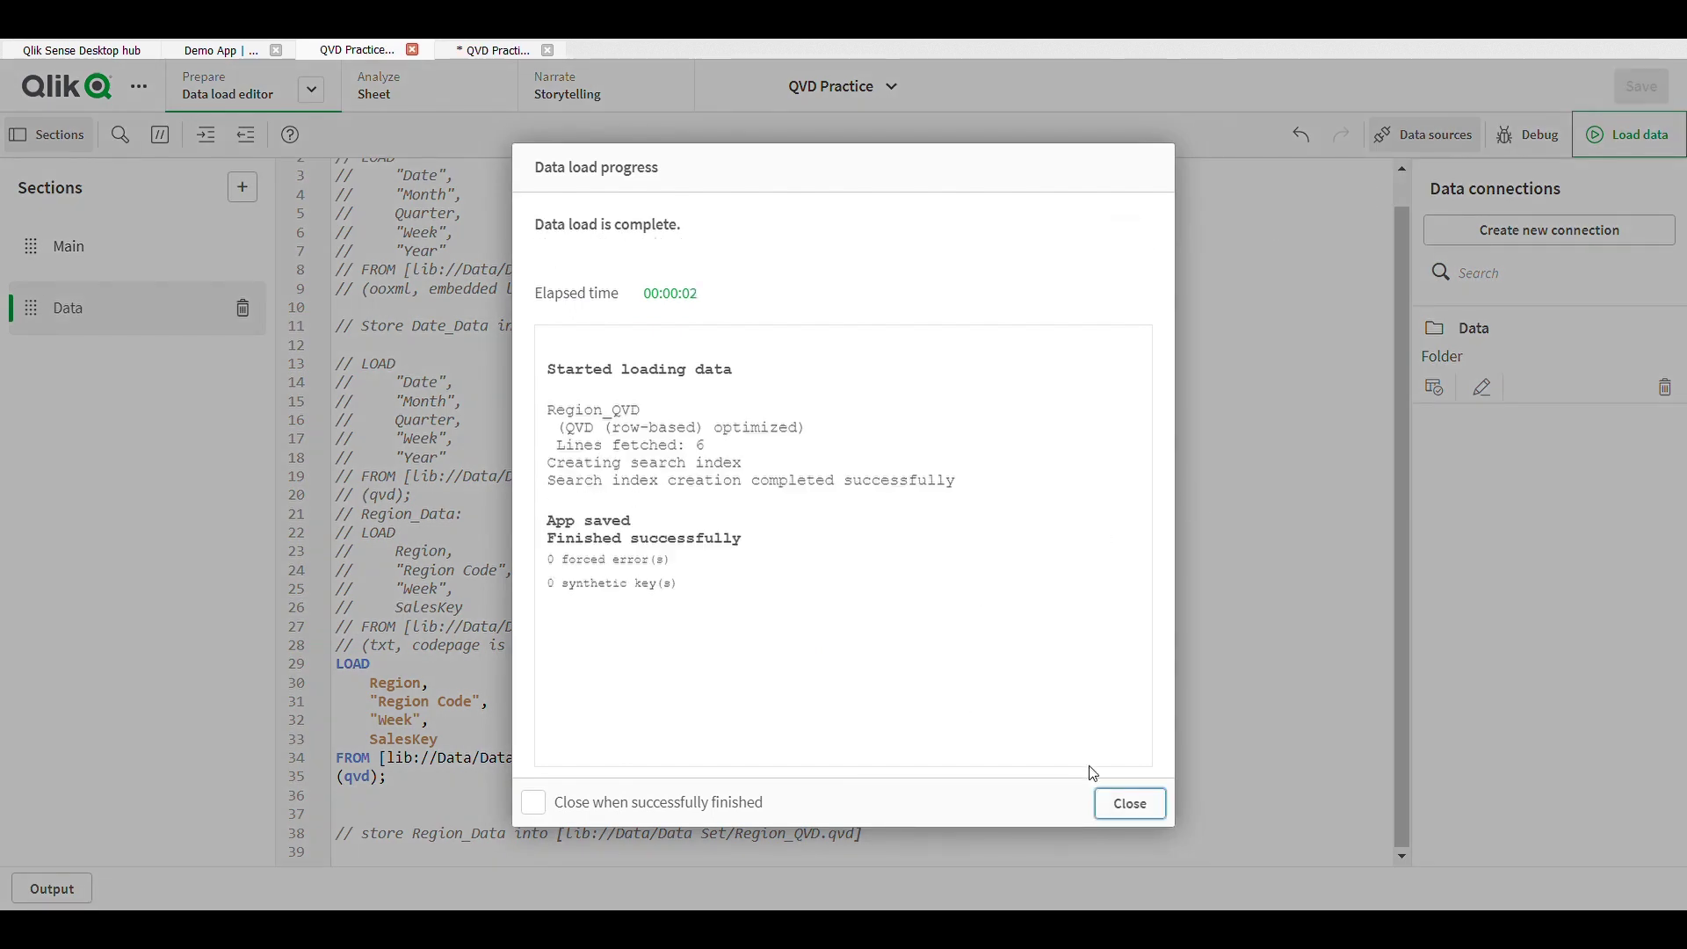
pyautogui.click(1128, 817)
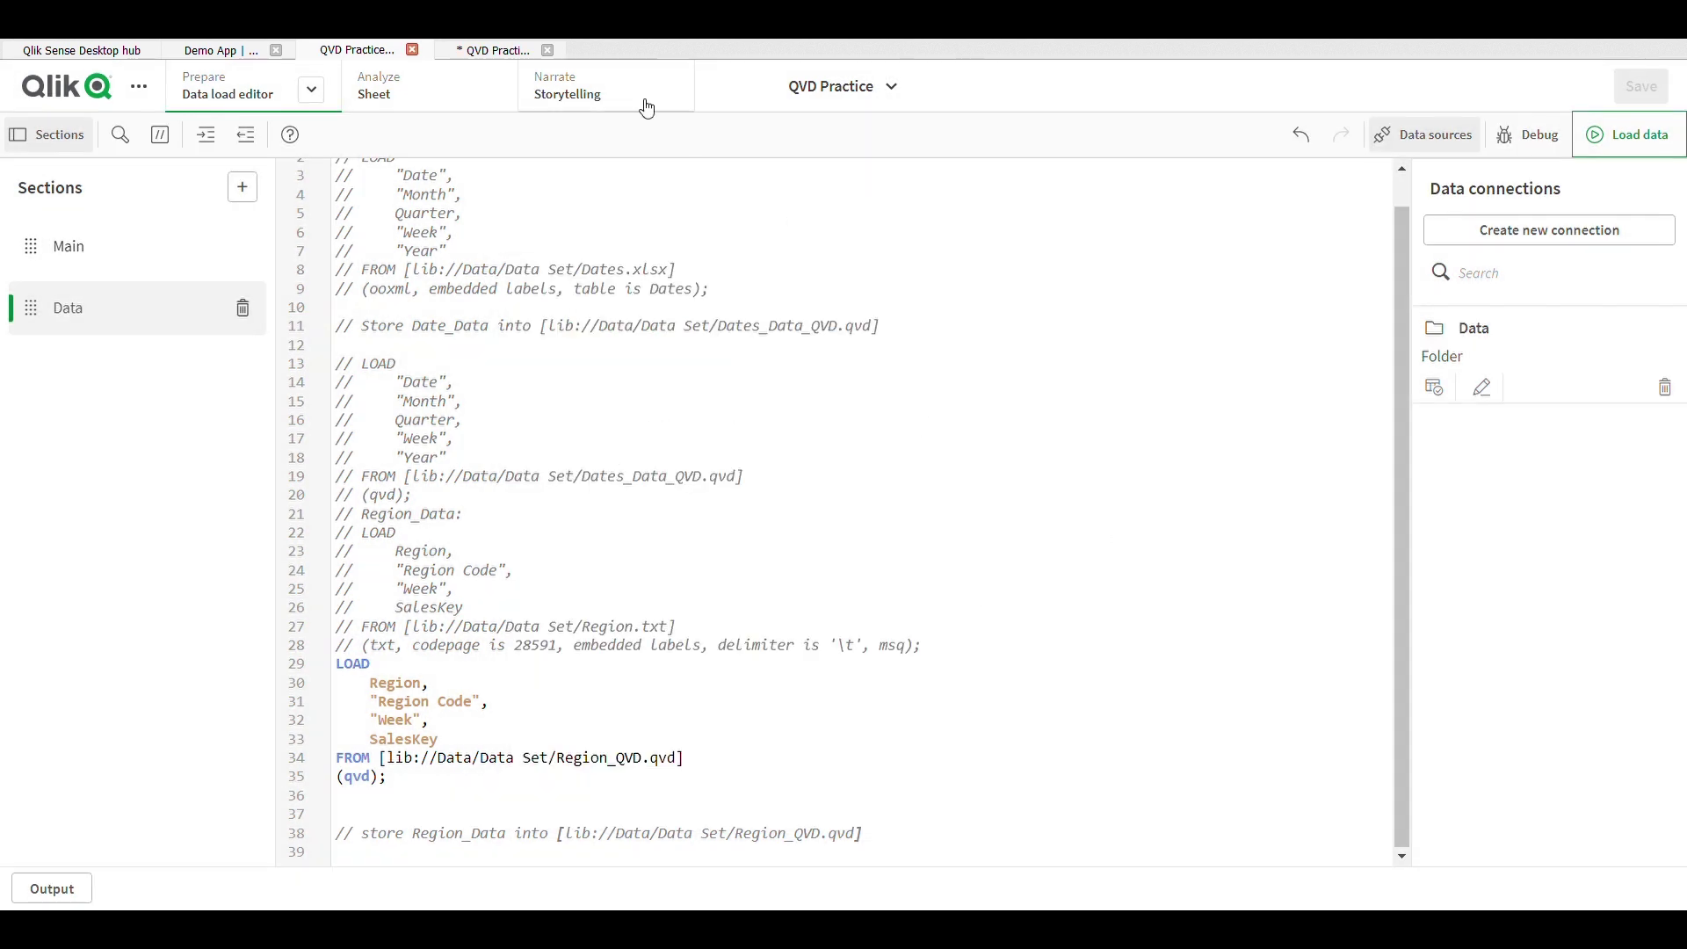
pyautogui.click(528, 47)
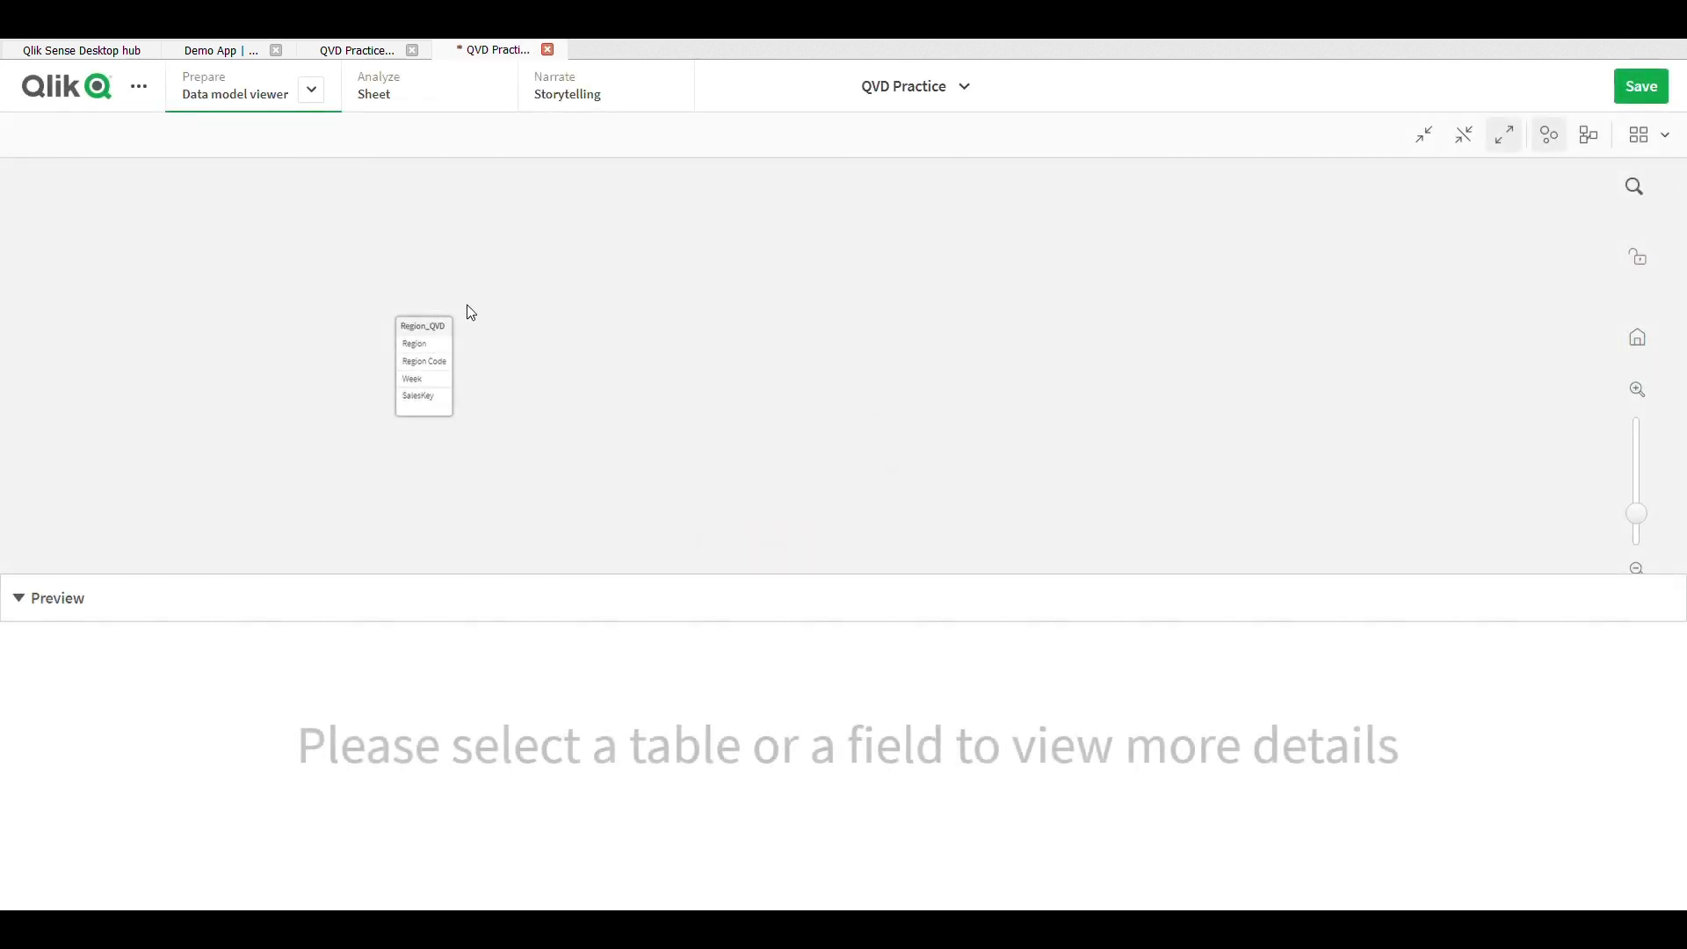
pyautogui.click(449, 332)
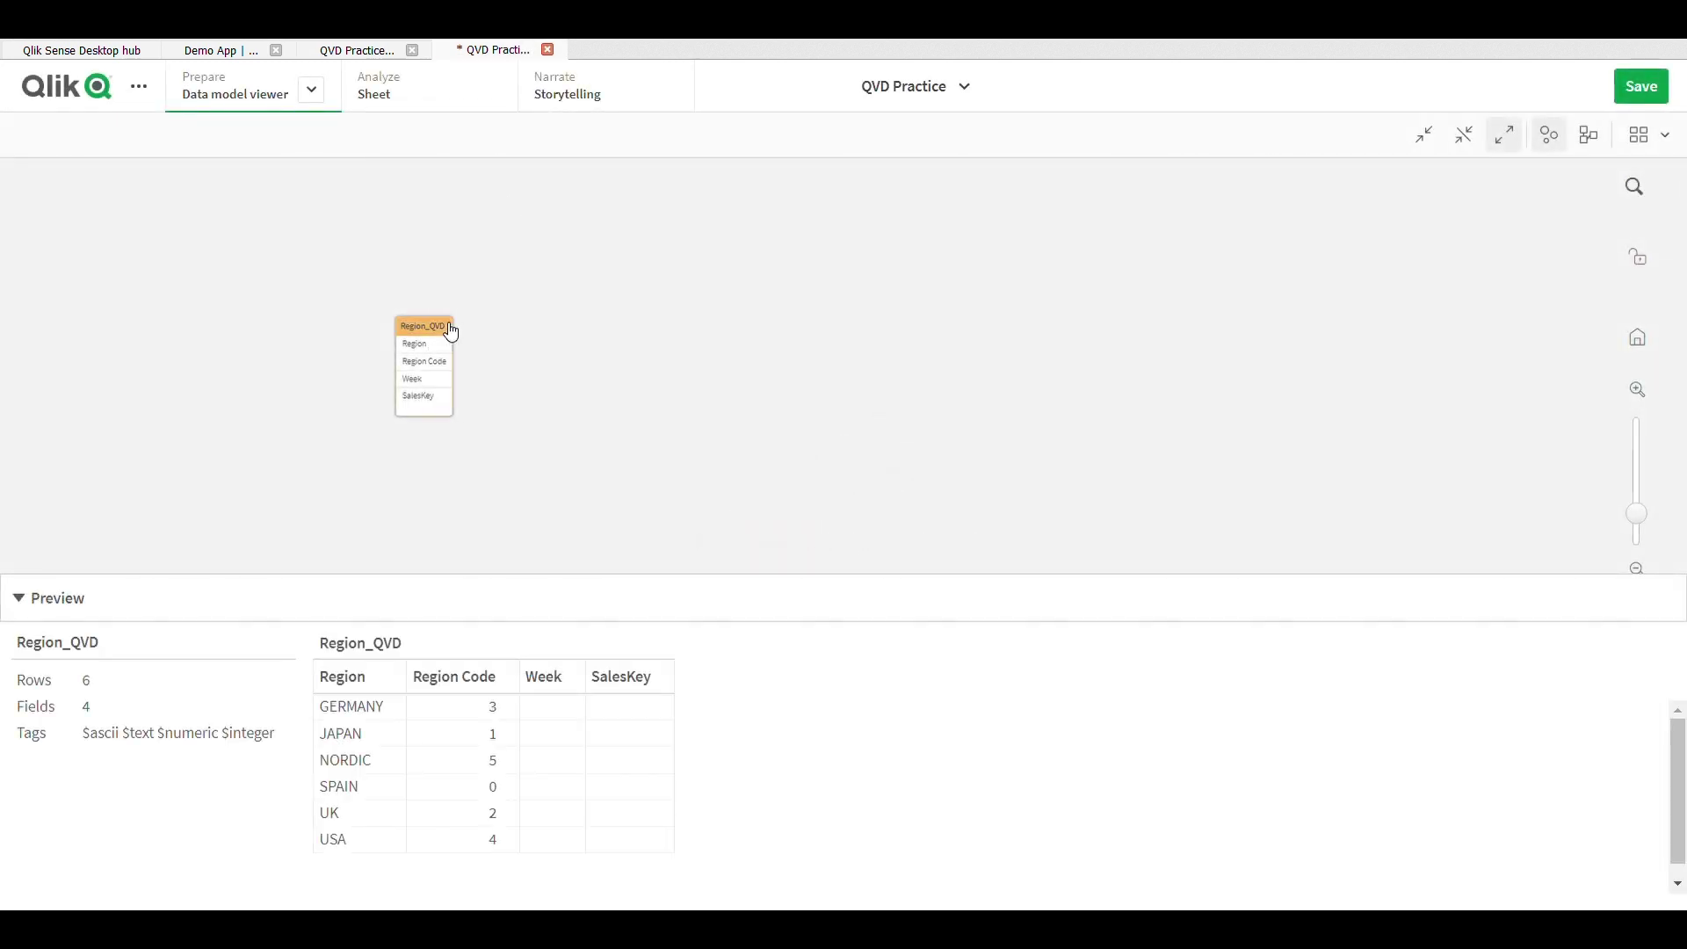